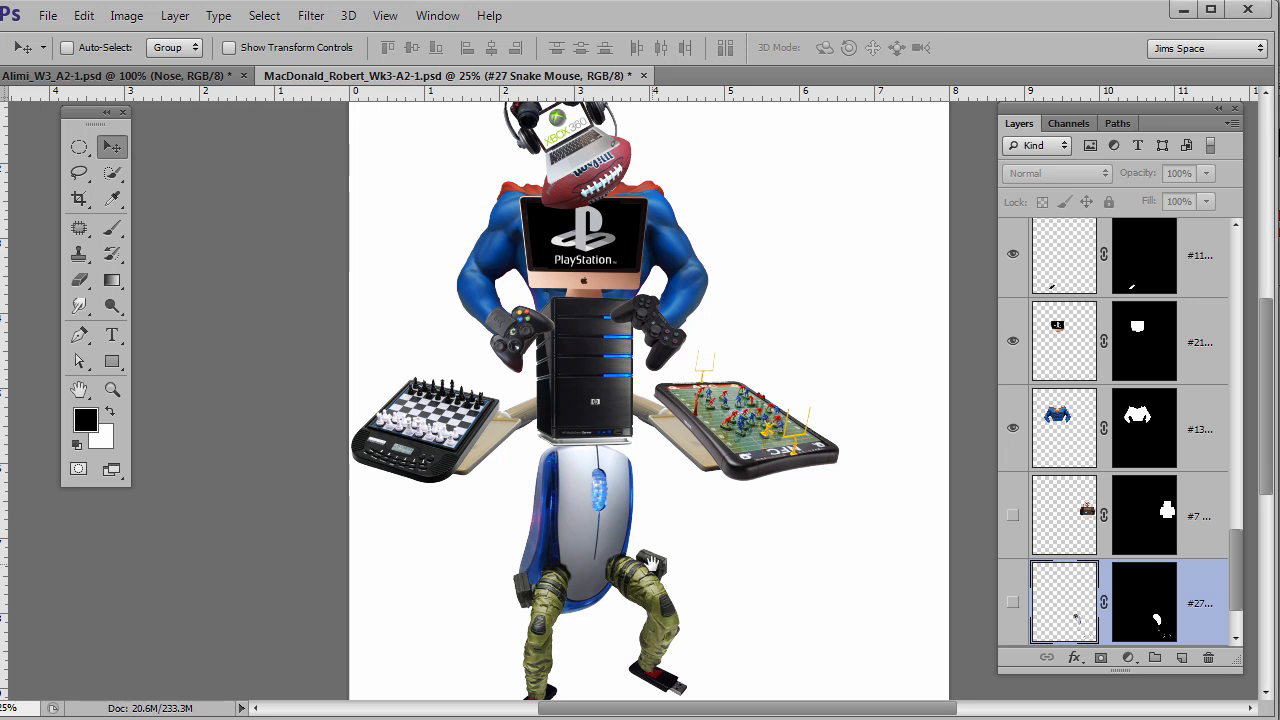
Find the layer of the camouflage leg beside the holster pouch and make its layer mask active.
ctrl+click(621, 576)
drag(621, 576, 594, 420)
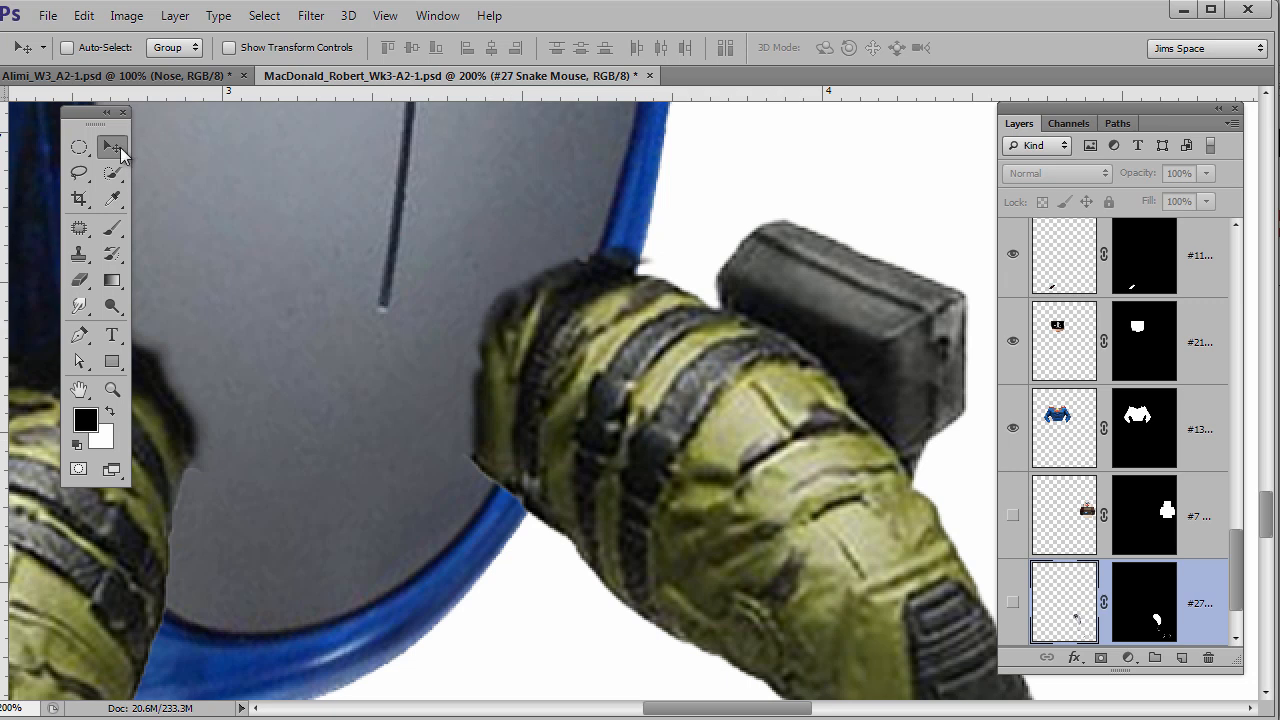
ctrl+click(644, 430)
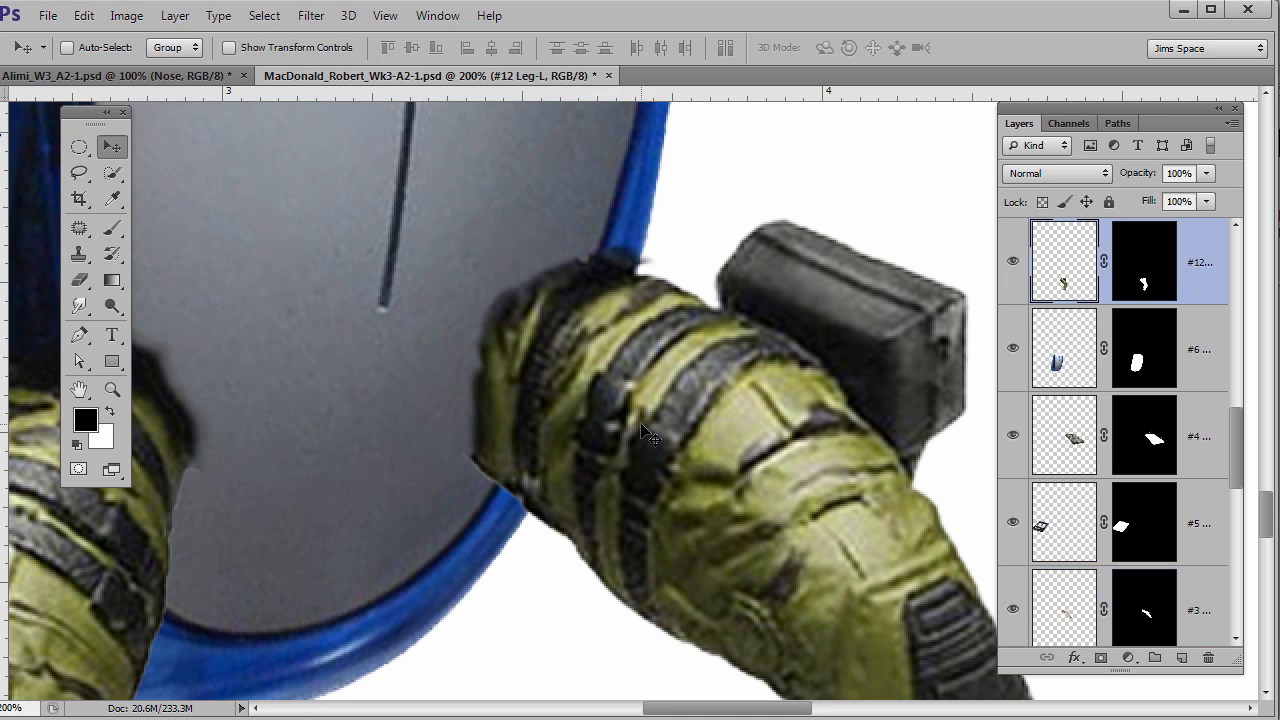
click(1013, 262)
click(1013, 262)
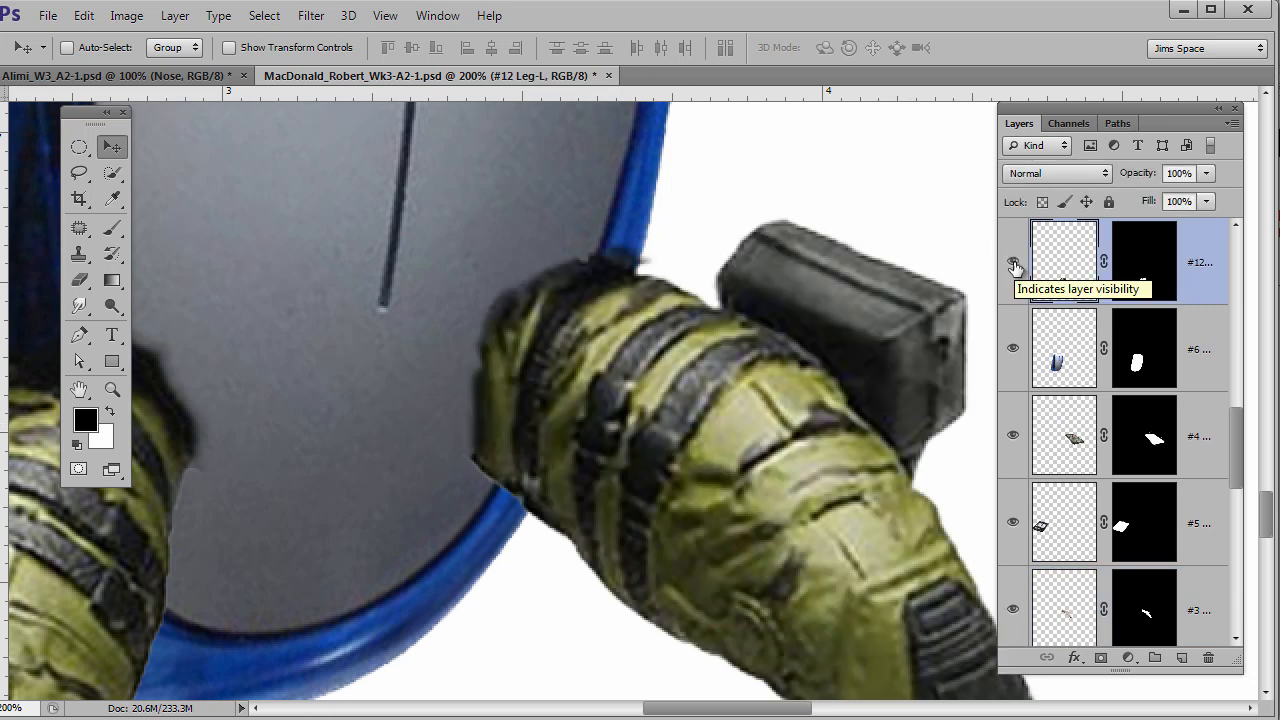
click(1149, 267)
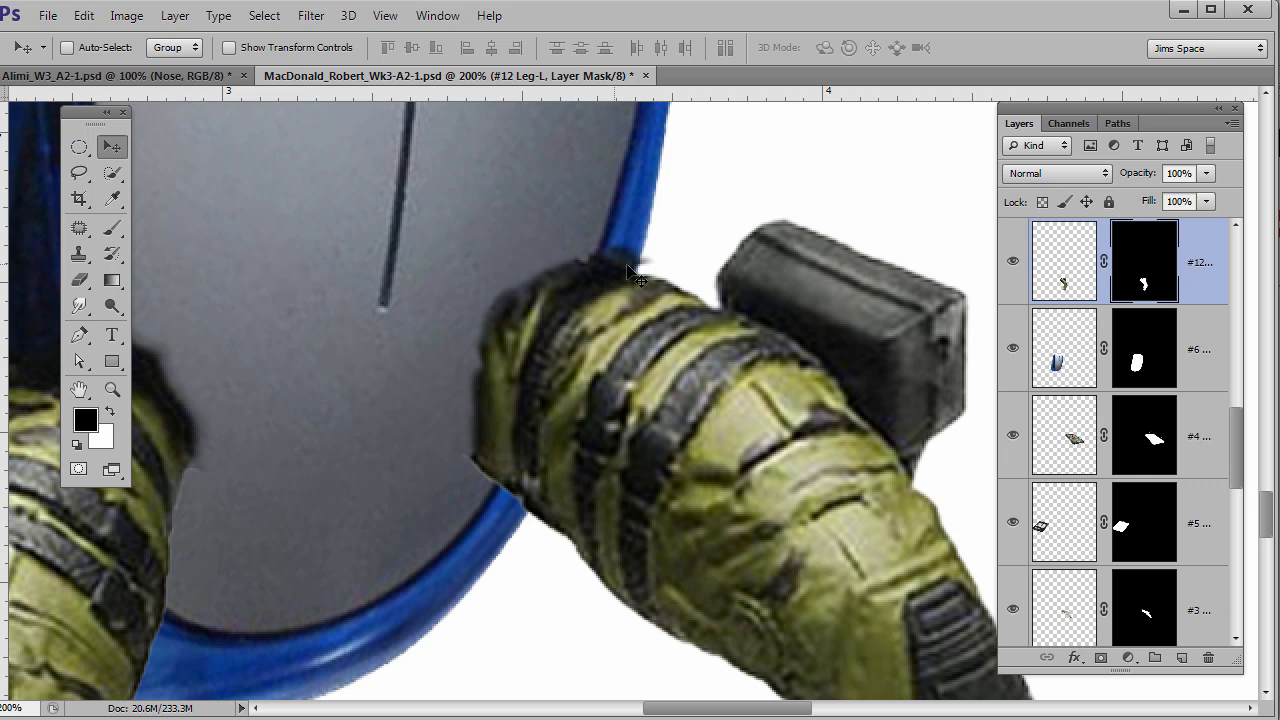
Paint black on the leg's layer mask with a 10 px brush to clean up the rough edge around the top of the thigh.
click(112, 228)
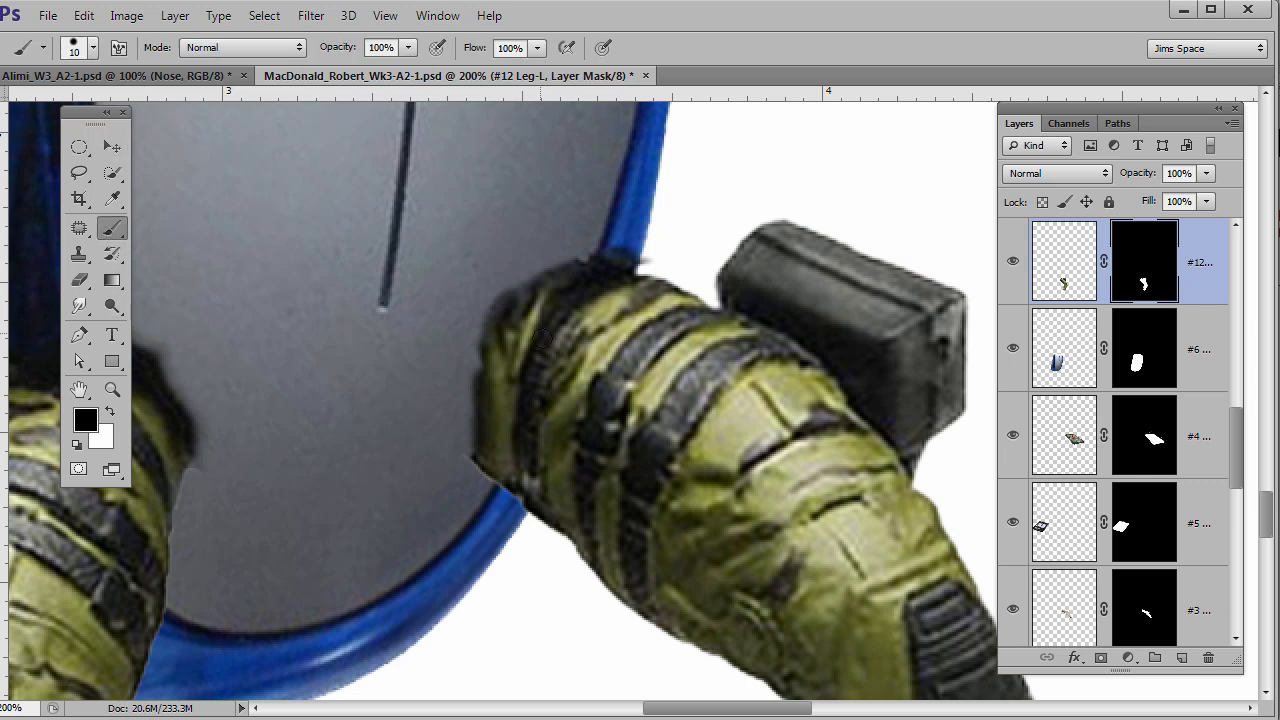
ctrl+click(548, 296)
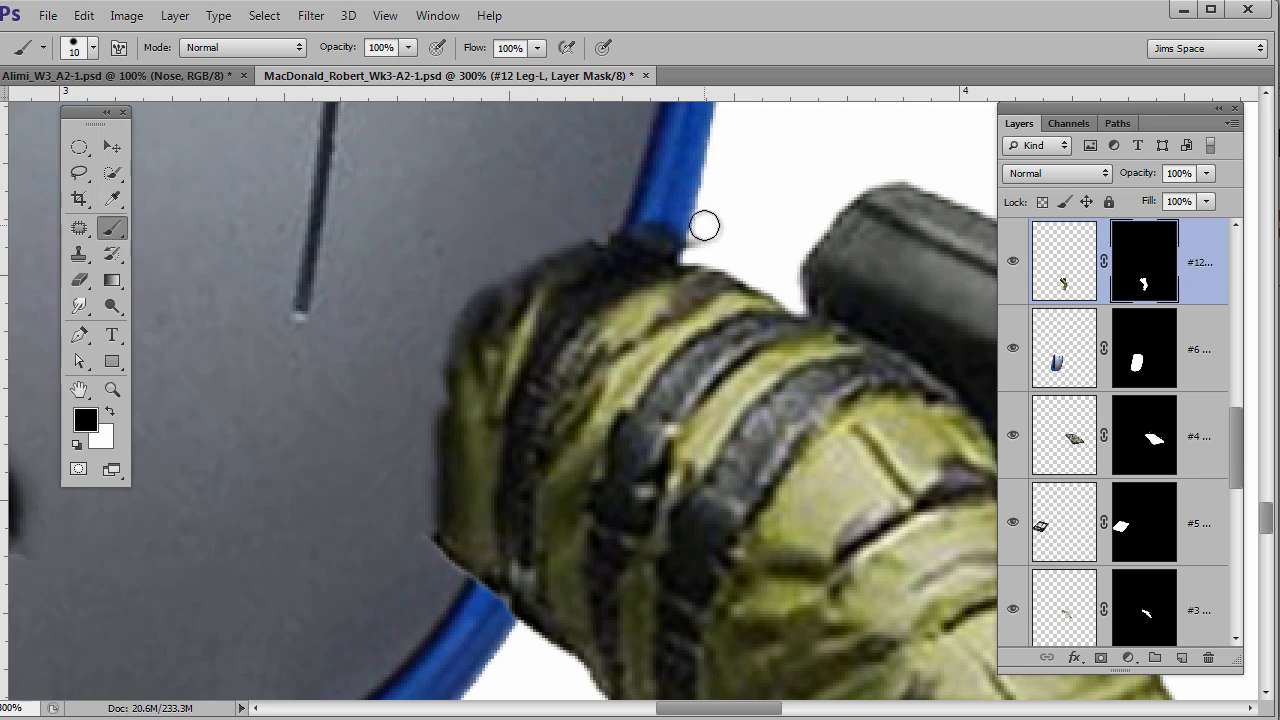
mouse_move(683, 245)
mouse_down()
mouse_move(566, 237)
mouse_move(497, 262)
mouse_up()
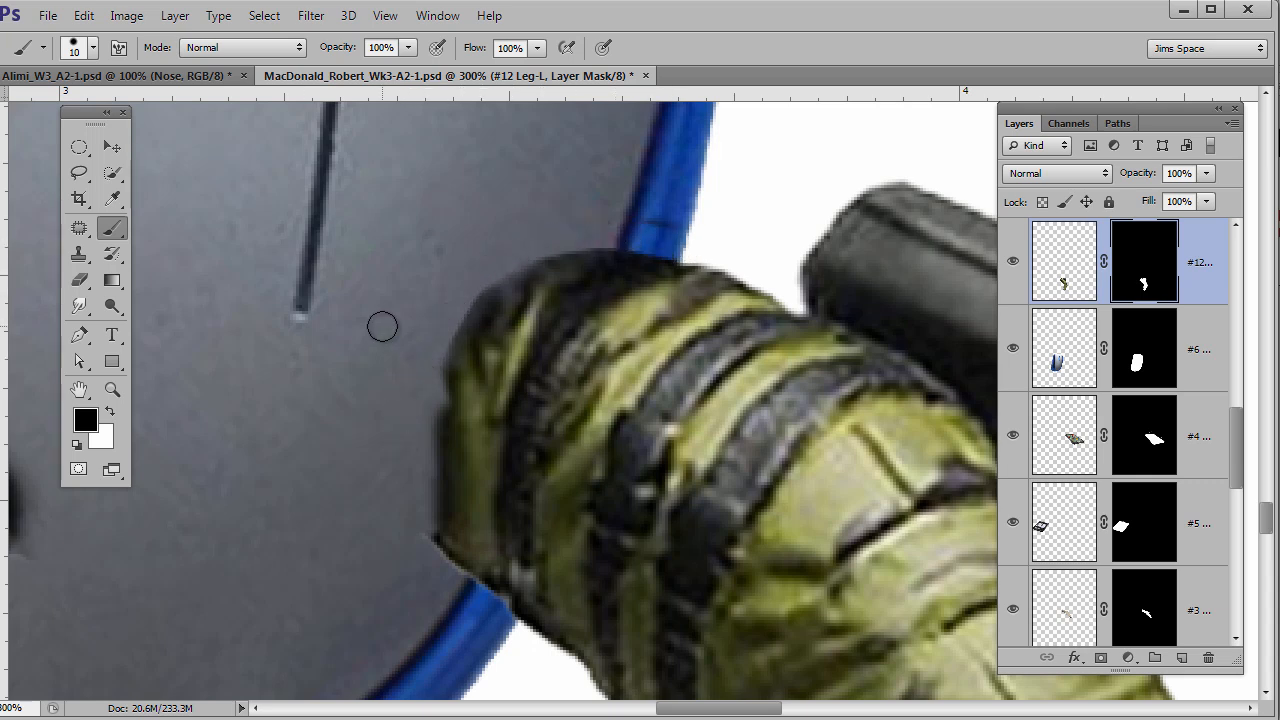
mouse_move(529, 254)
mouse_down()
mouse_move(477, 299)
mouse_move(446, 358)
mouse_move(421, 429)
mouse_move(416, 514)
mouse_up()
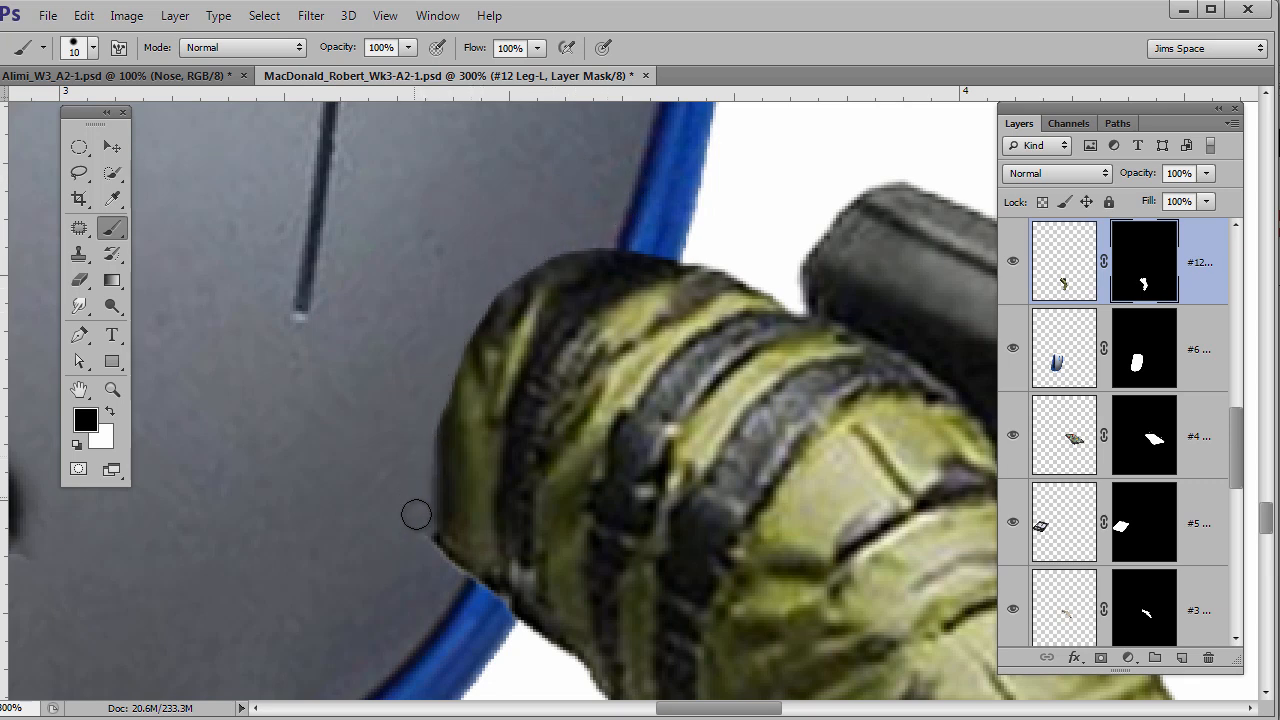
mouse_move(462, 597)
mouse_down()
mouse_move(434, 563)
mouse_move(424, 428)
mouse_up()
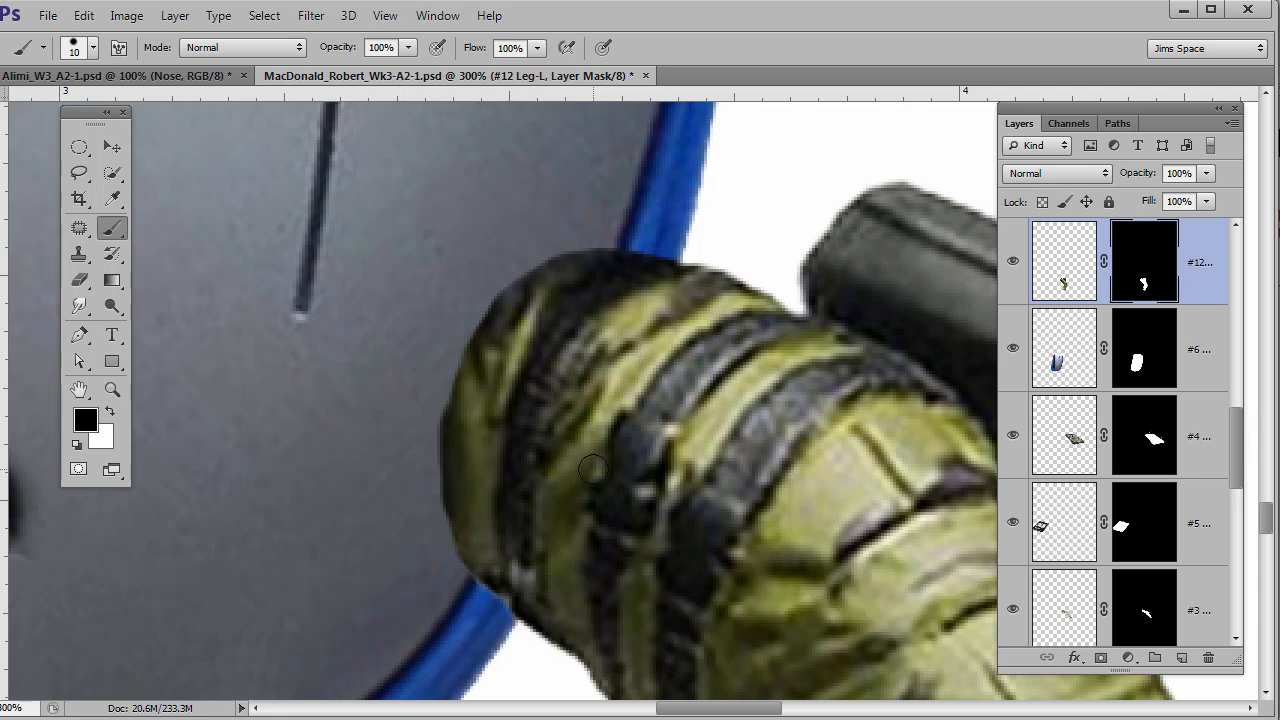
Draw a large elliptical selection in the blank white area to the right of the camouflage leg.
scroll(597, 452, down, 1)
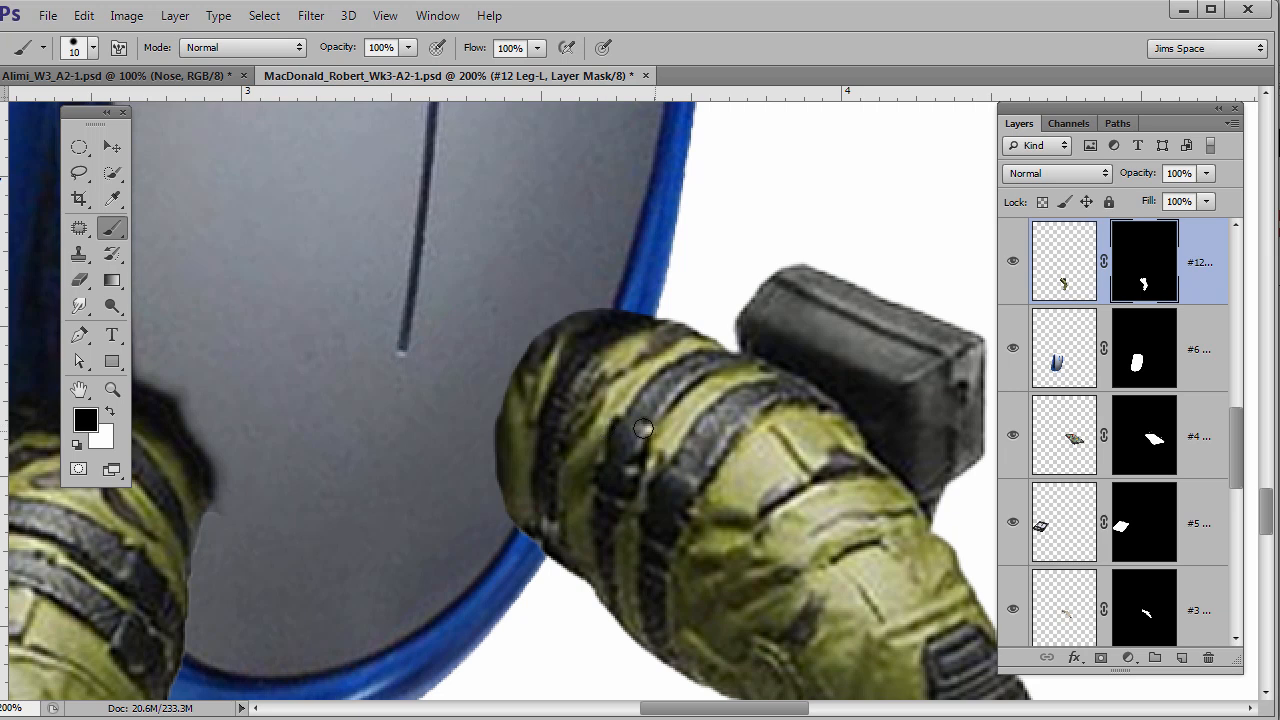
scroll(541, 385, down, 1)
drag(687, 336, 214, 401)
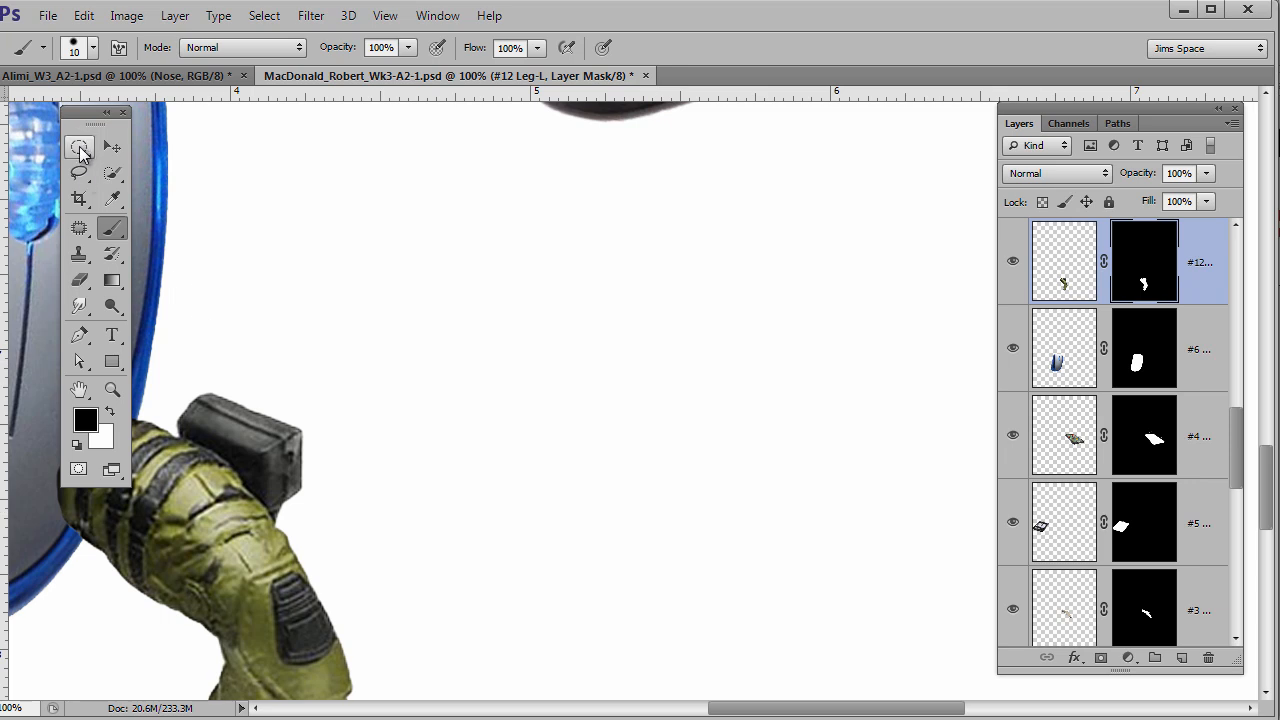
click(80, 150)
drag(455, 229, 882, 595)
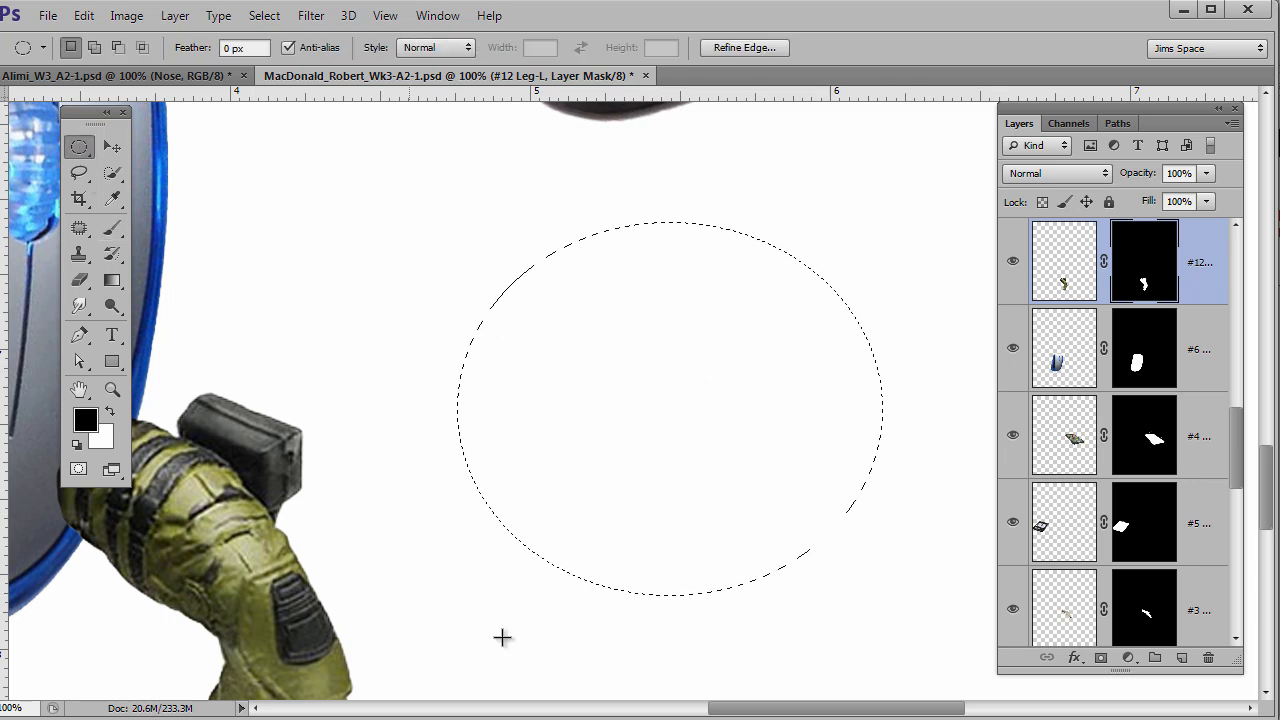
Save the elliptical selection as a new channel named circle.
click(266, 16)
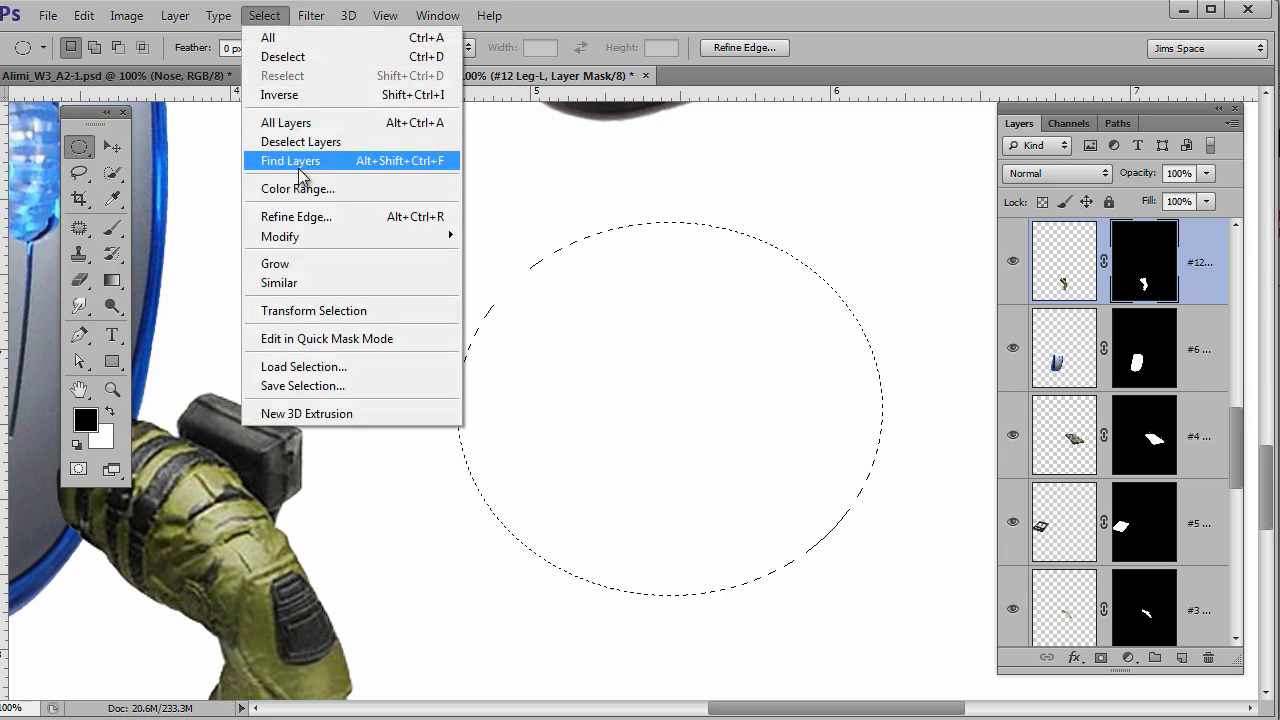
click(329, 386)
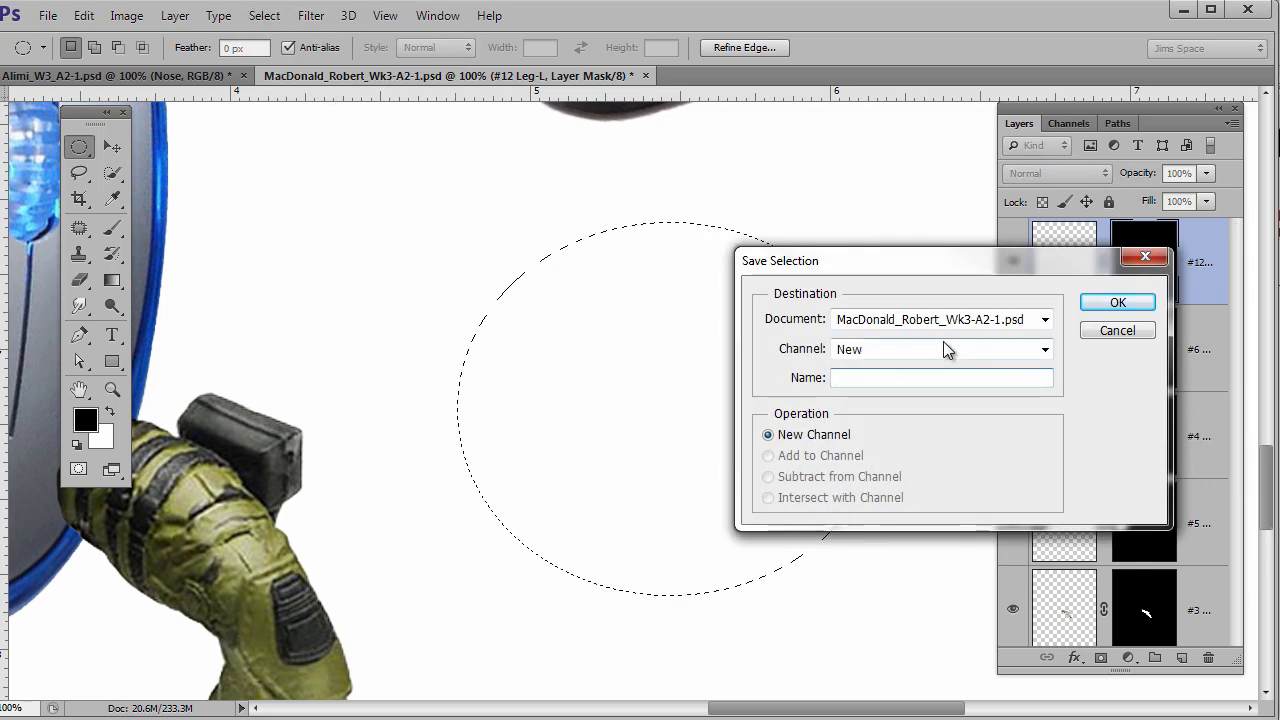
text(circle)
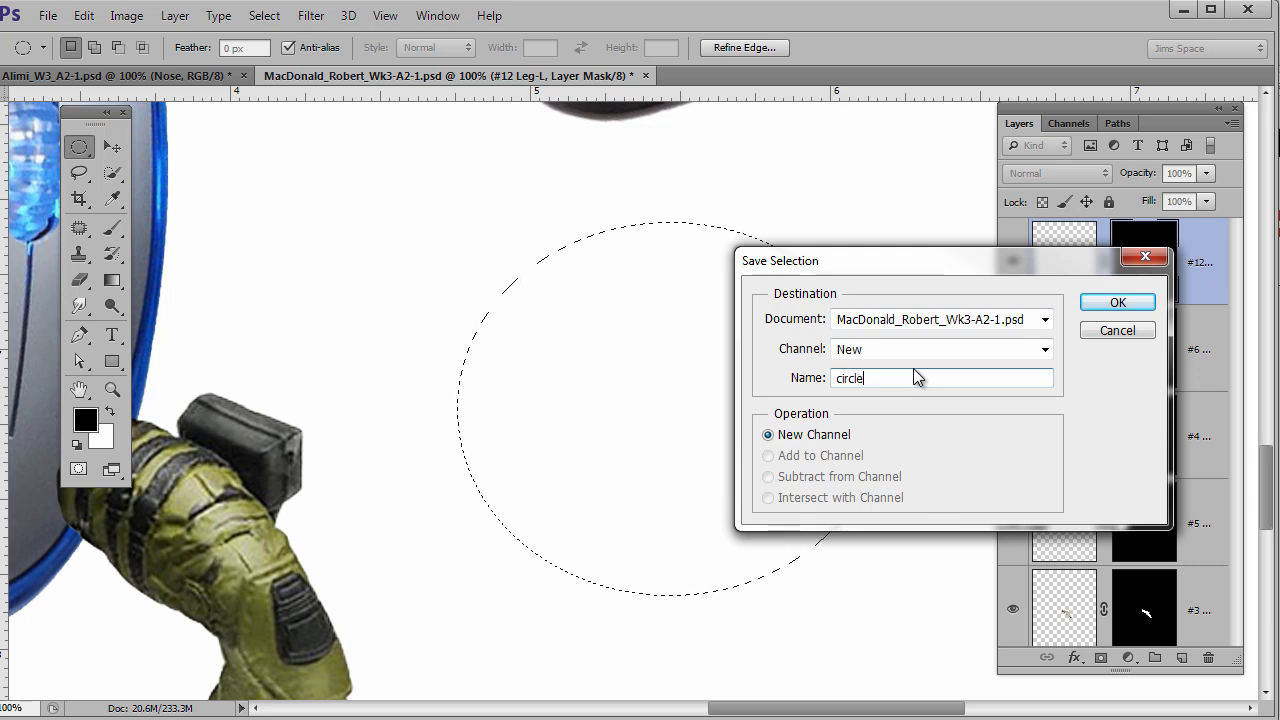
key(Return)
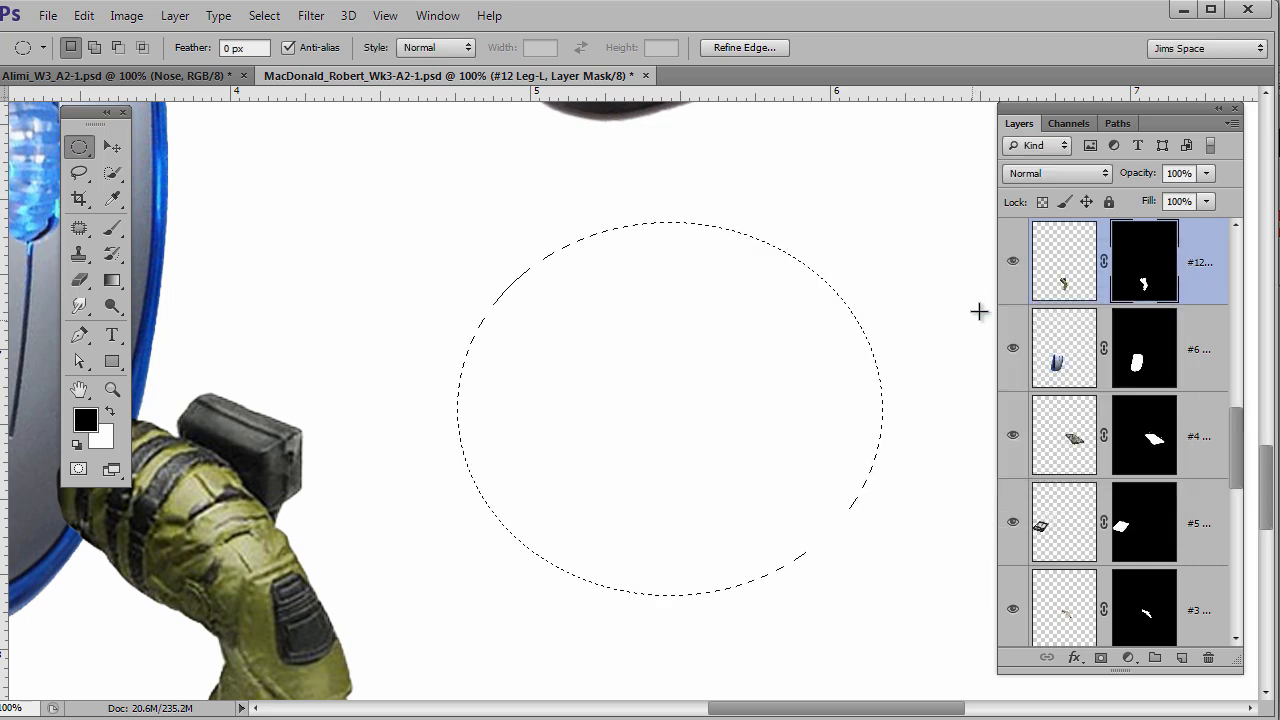
Examine the saved circle channel in grayscale, and return to the RGB composite.
click(1071, 124)
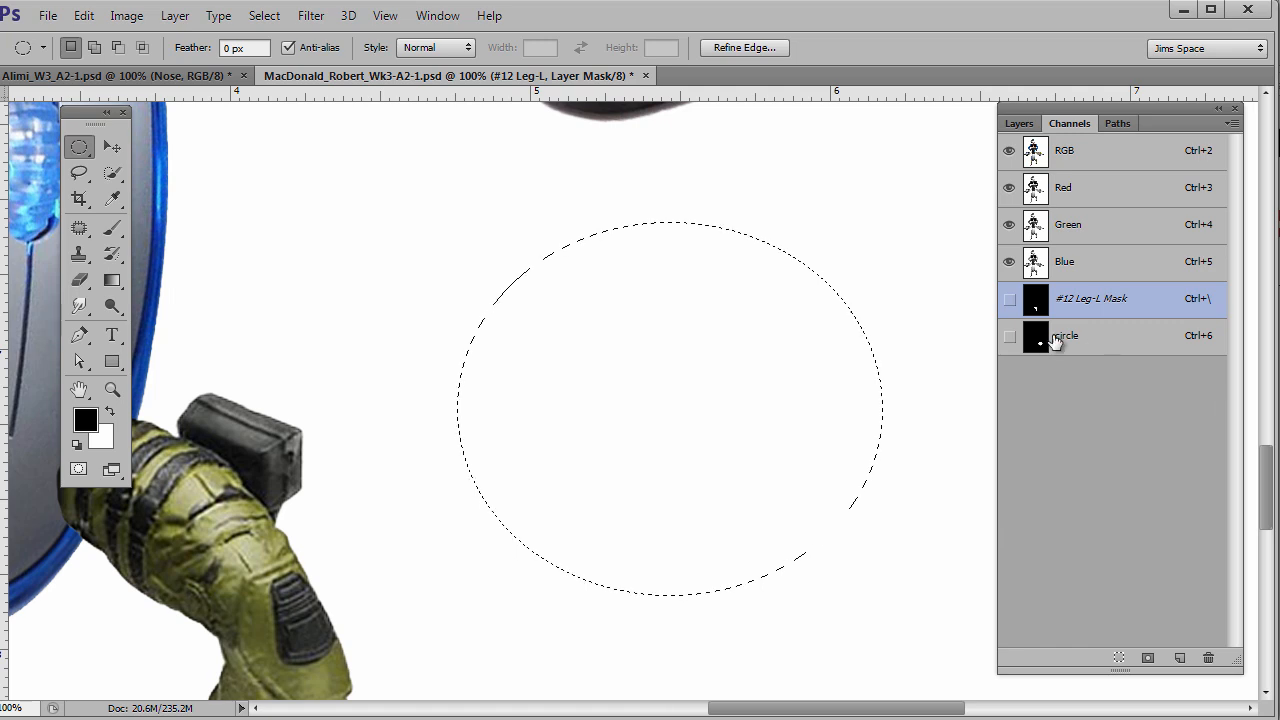
click(1119, 348)
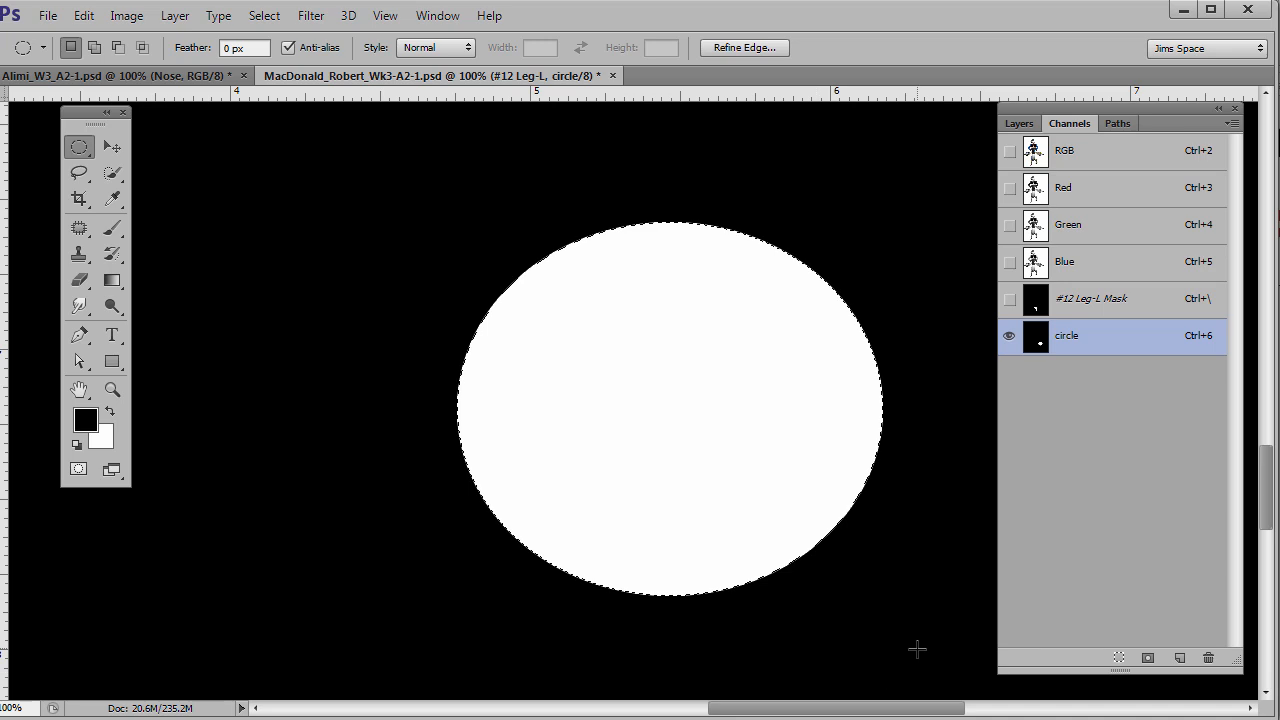
click(1127, 153)
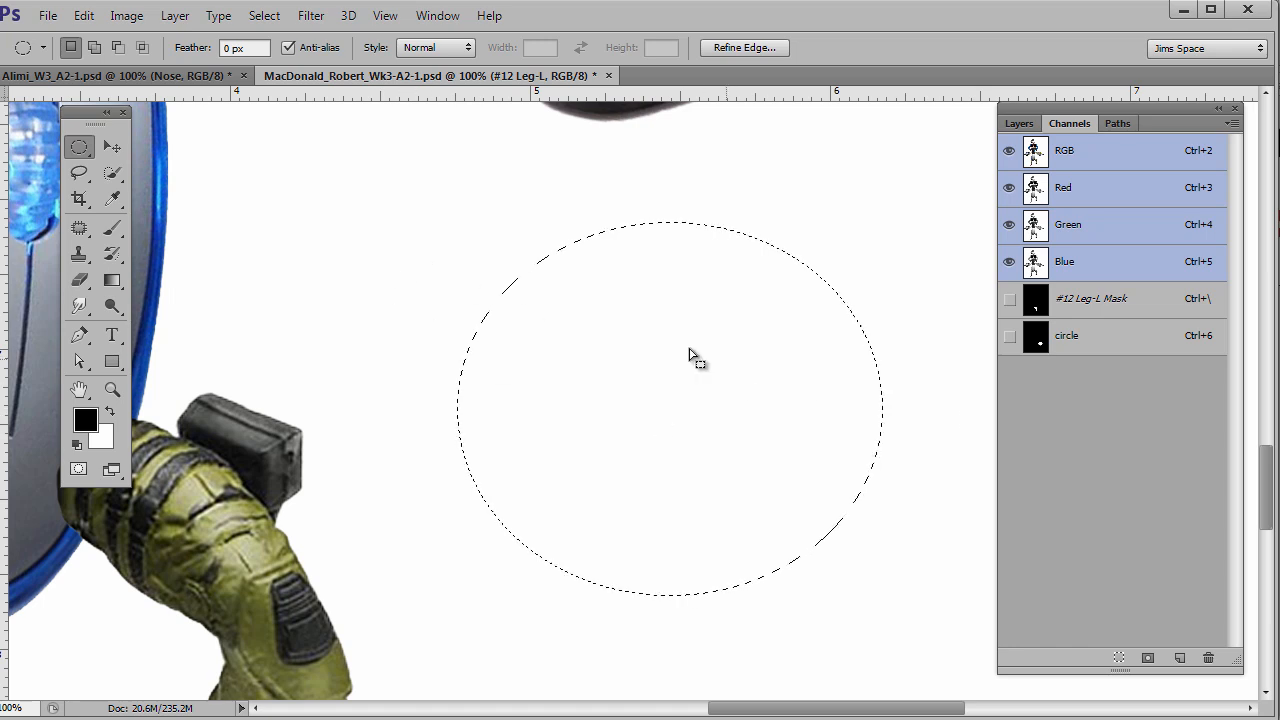
Draw a rectangular selection and shift it to overlap the lower-right part of the saved circle, using the circle channel as reference.
click(662, 393)
drag(669, 324, 1050, 655)
right_click(88, 158)
click(140, 146)
click(678, 291)
drag(720, 340, 1060, 677)
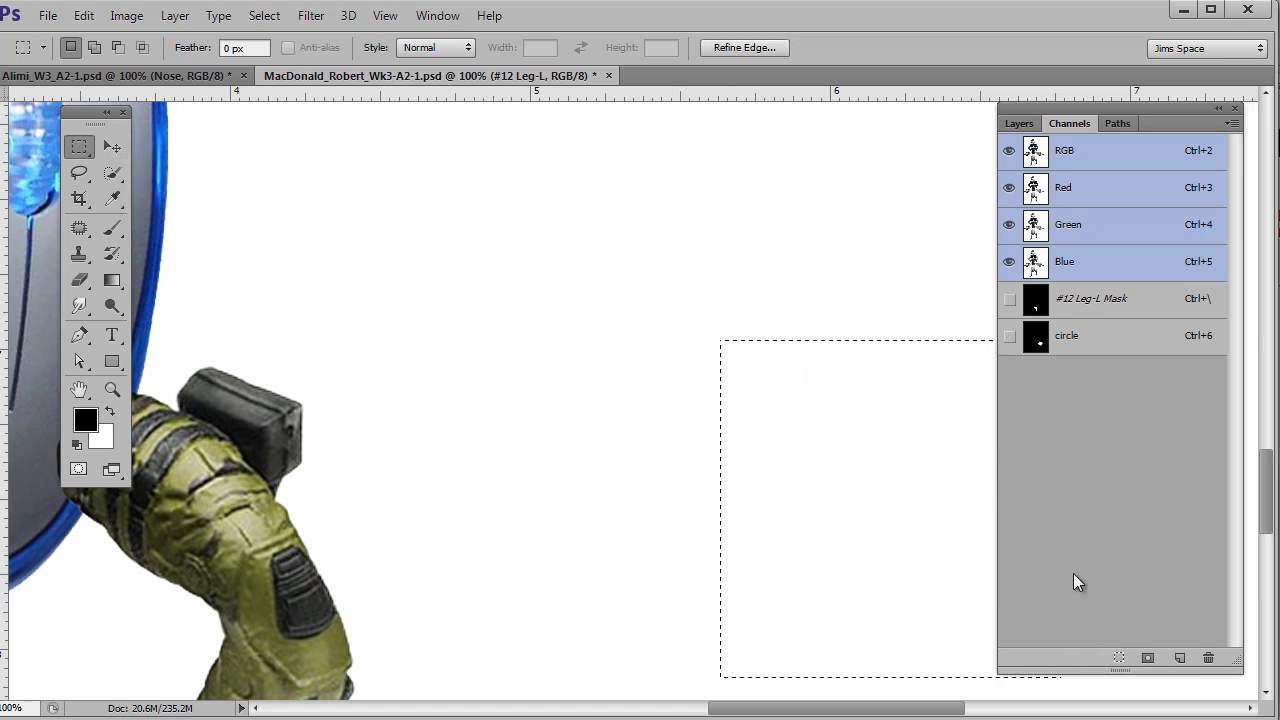
click(1120, 350)
drag(880, 525, 838, 521)
click(1086, 150)
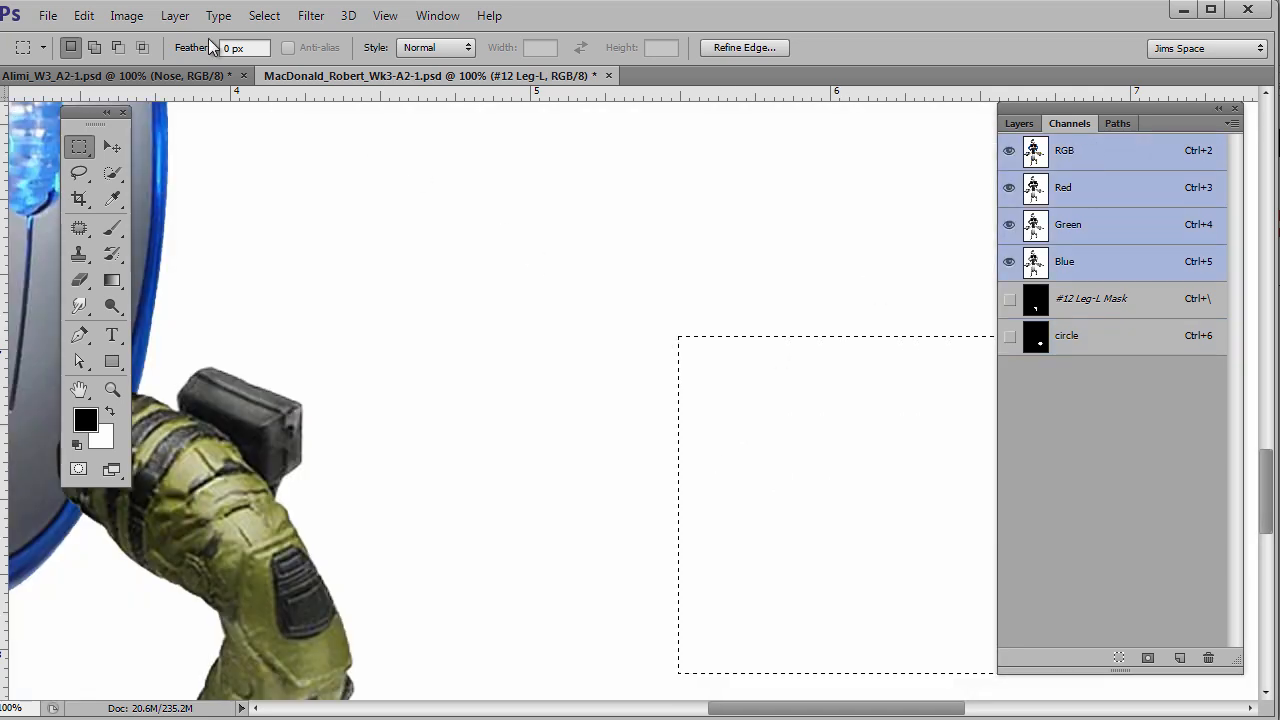
Save the rectangular selection as a new channel named square.
click(266, 16)
click(303, 386)
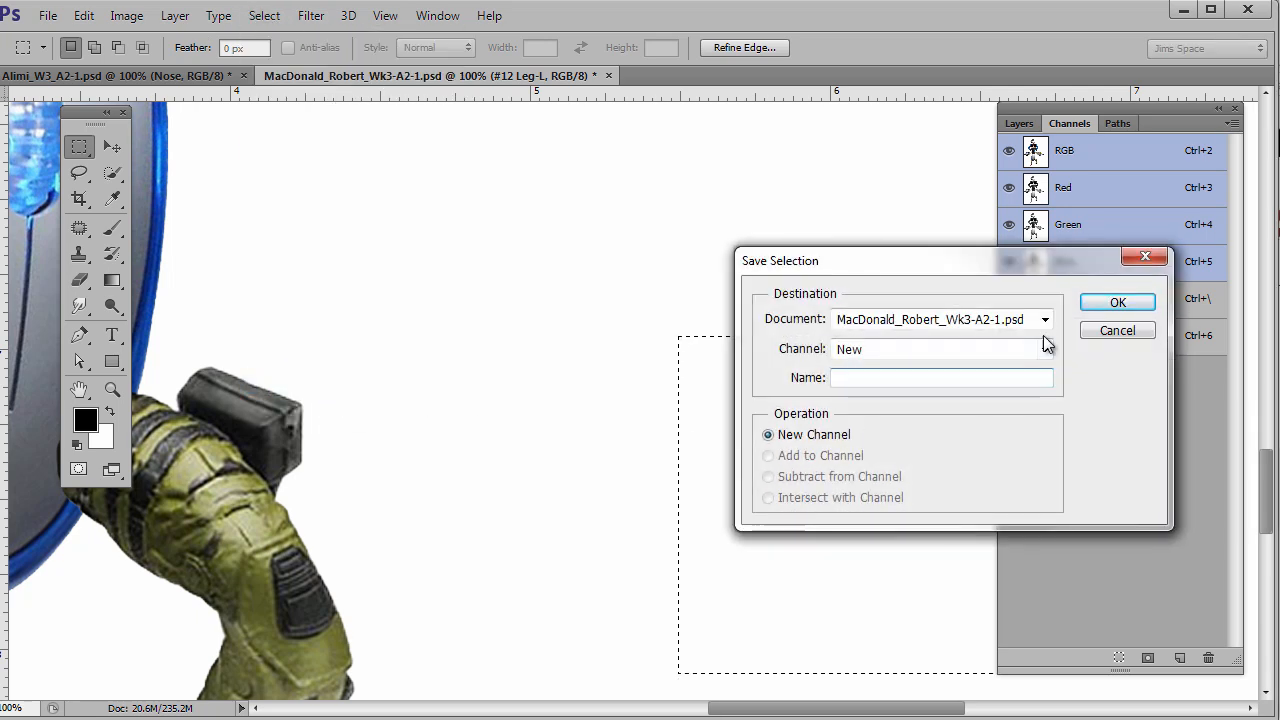
text(square)
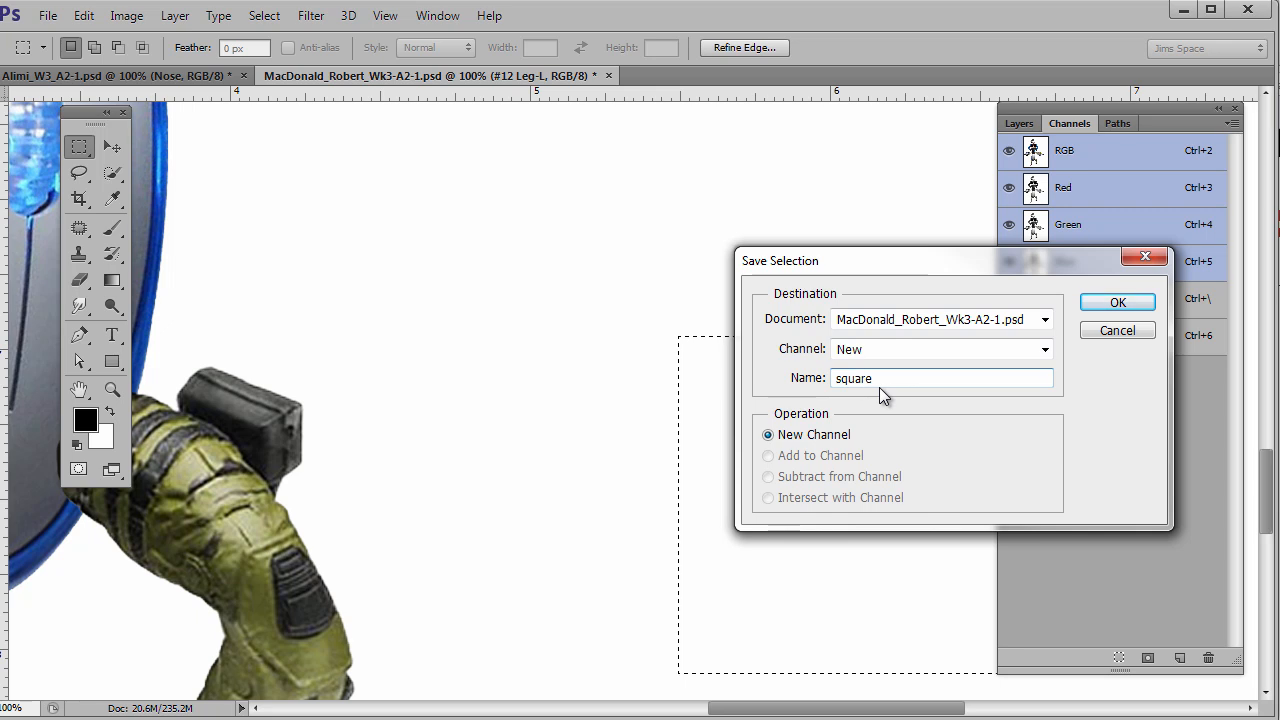
key(Return)
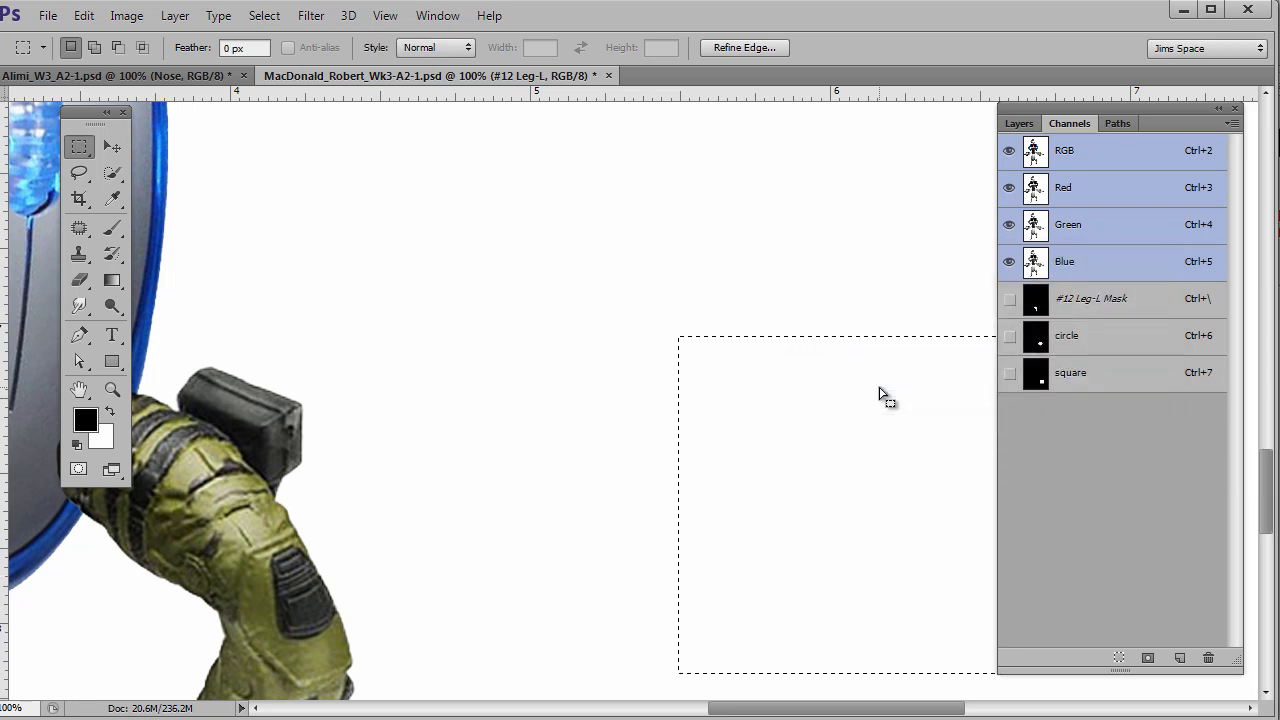
Examine the square and circle channels in grayscale without an active selection, and return to the RGB composite.
click(1080, 385)
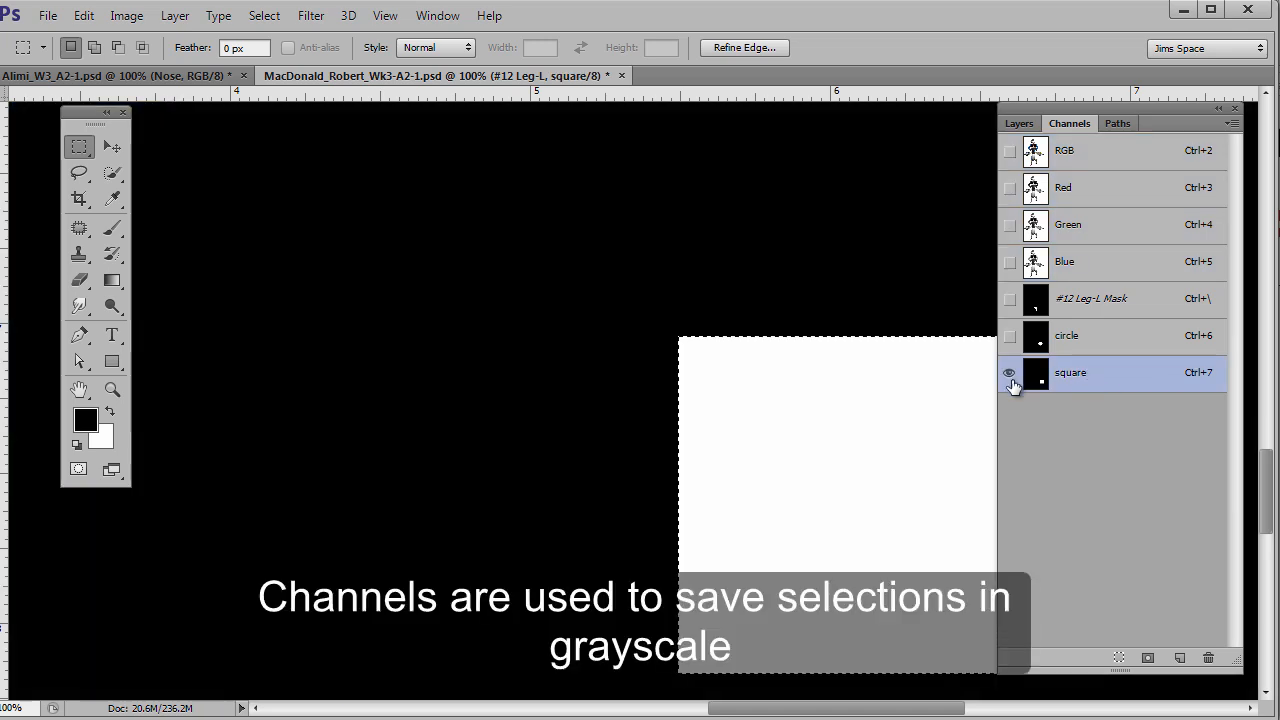
key(ctrl+d)
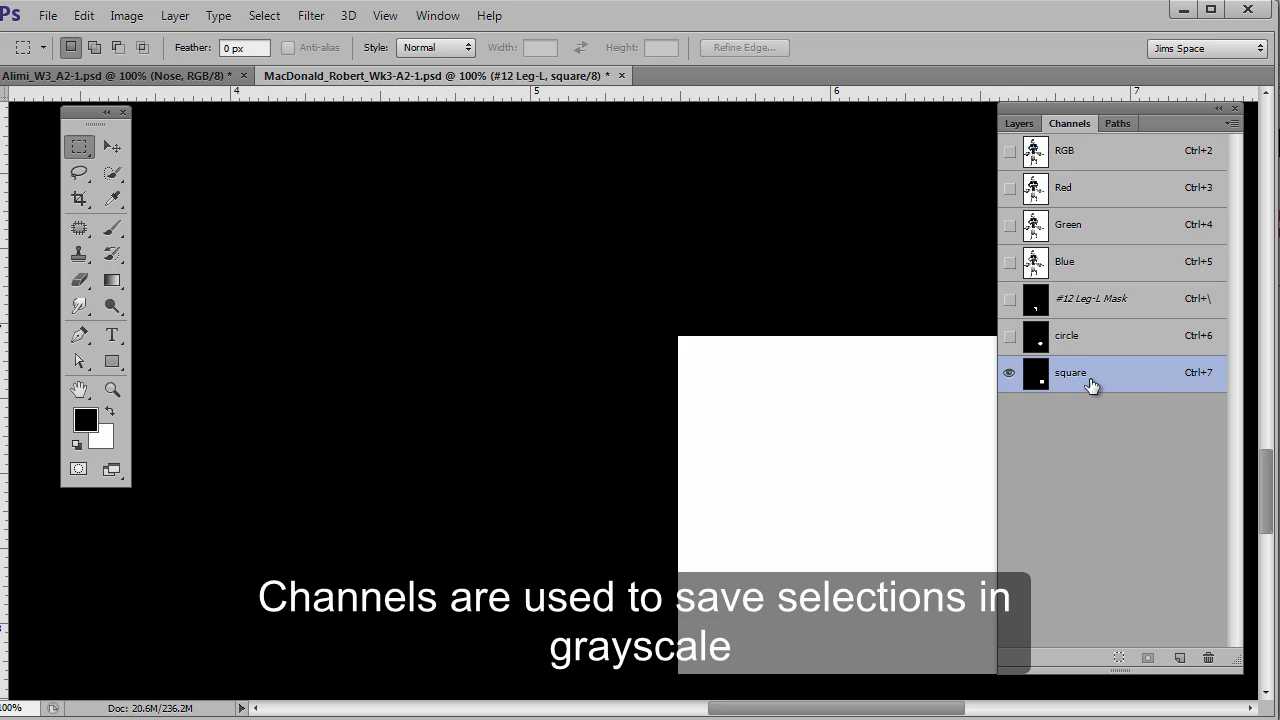
click(1107, 343)
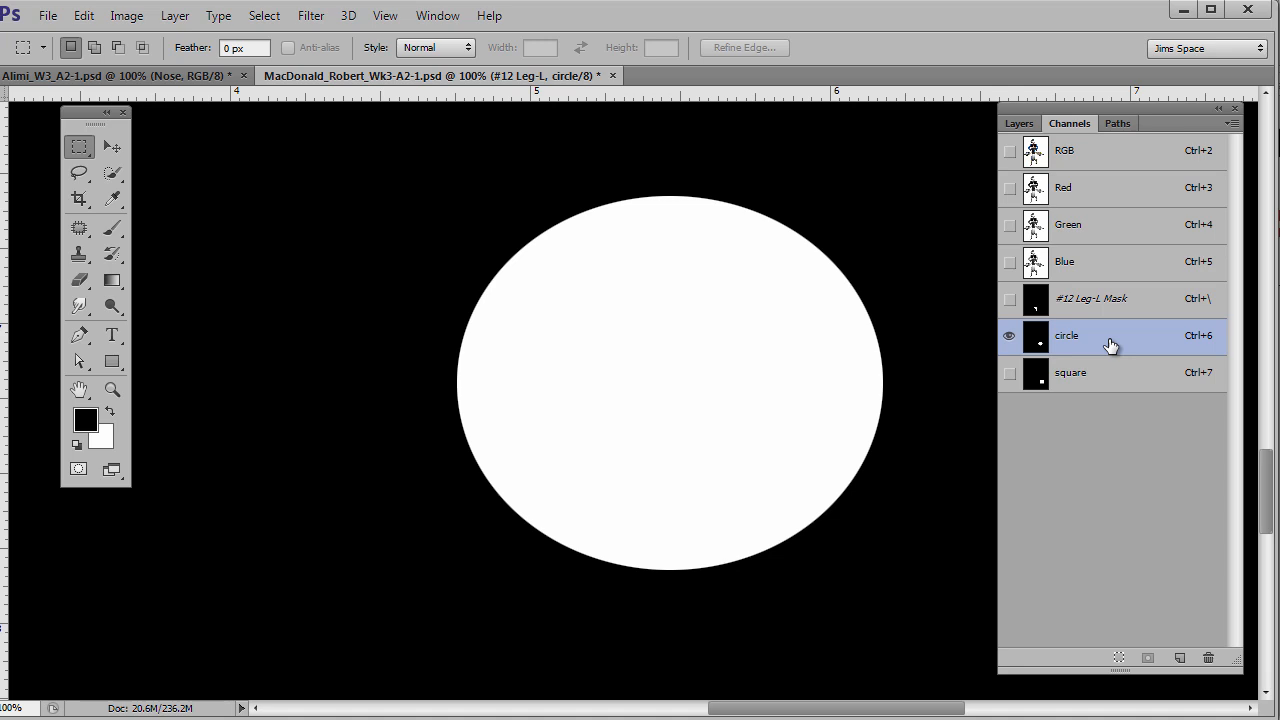
click(1119, 160)
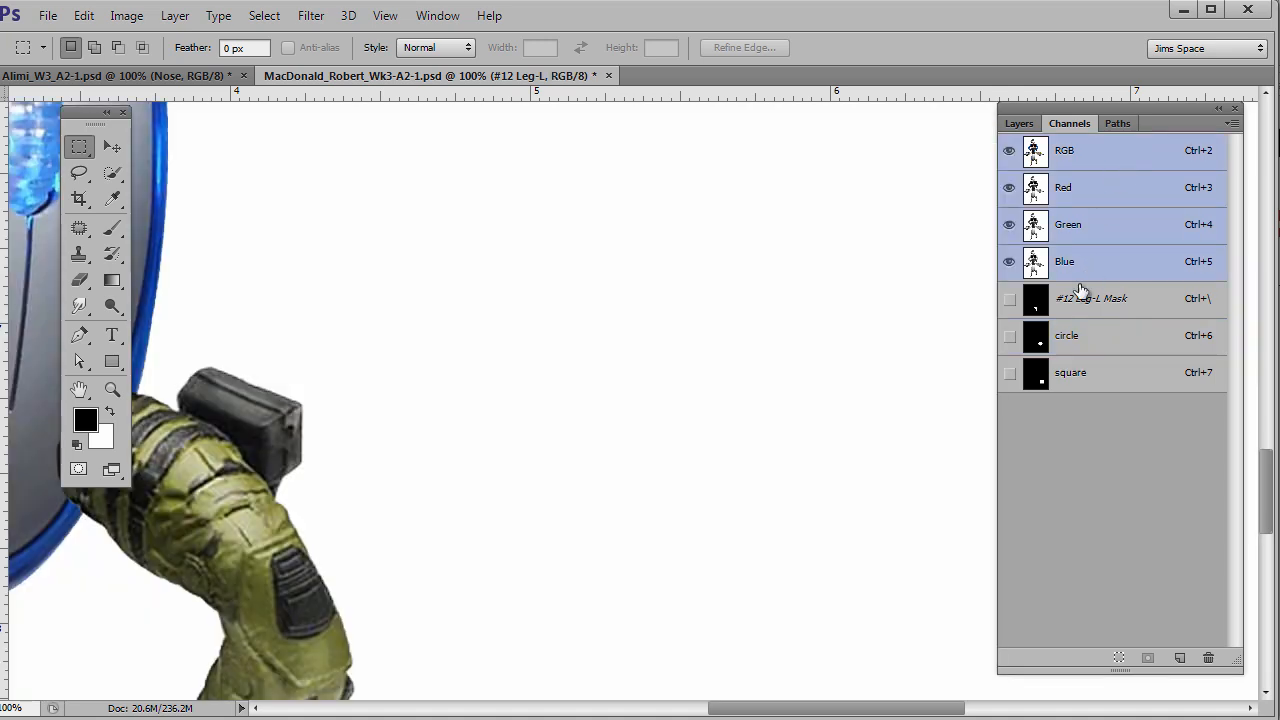
Load the circle channel as a selection and subtract the square channel from it with Load Selection.
ctrl+click(1042, 348)
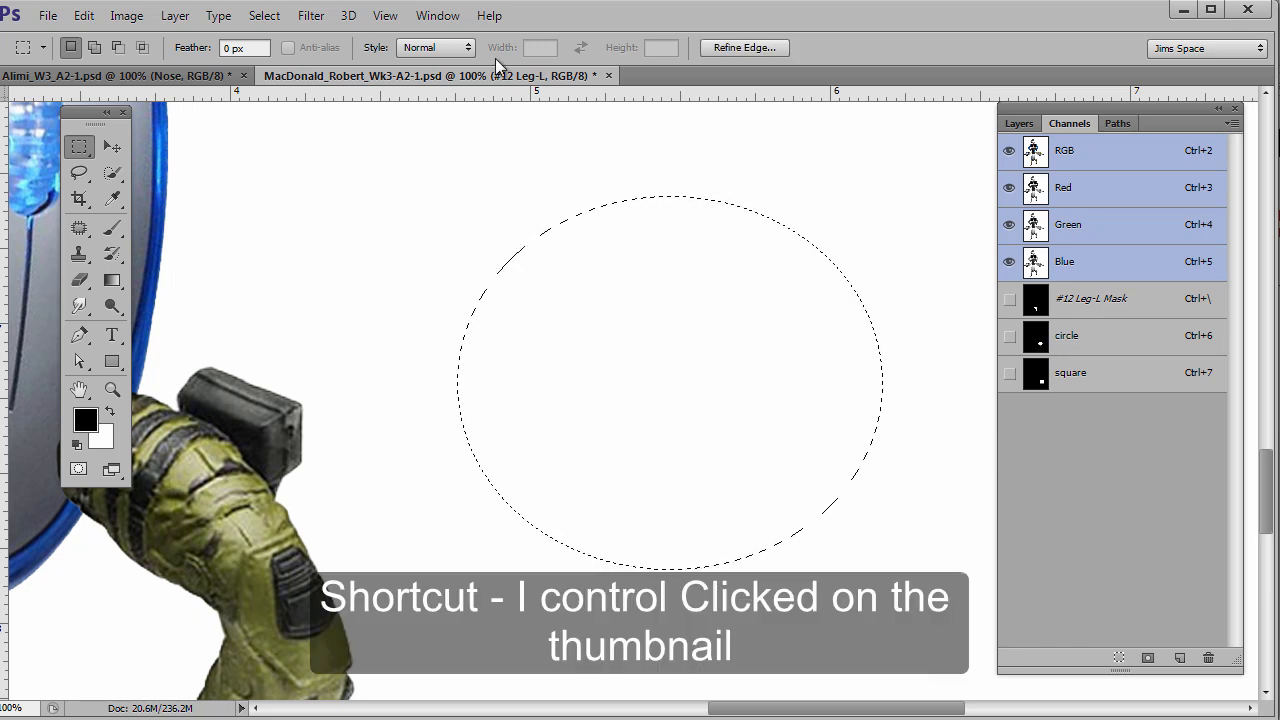
click(266, 17)
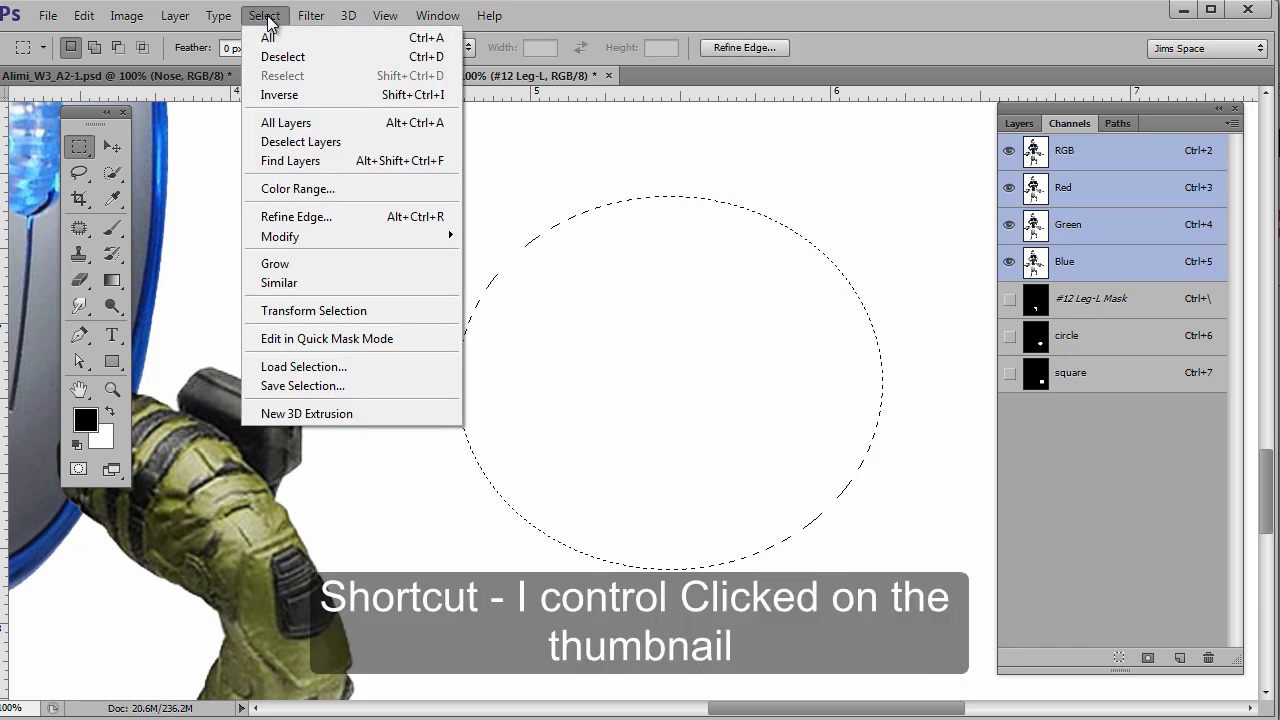
click(298, 366)
drag(998, 266, 1102, 100)
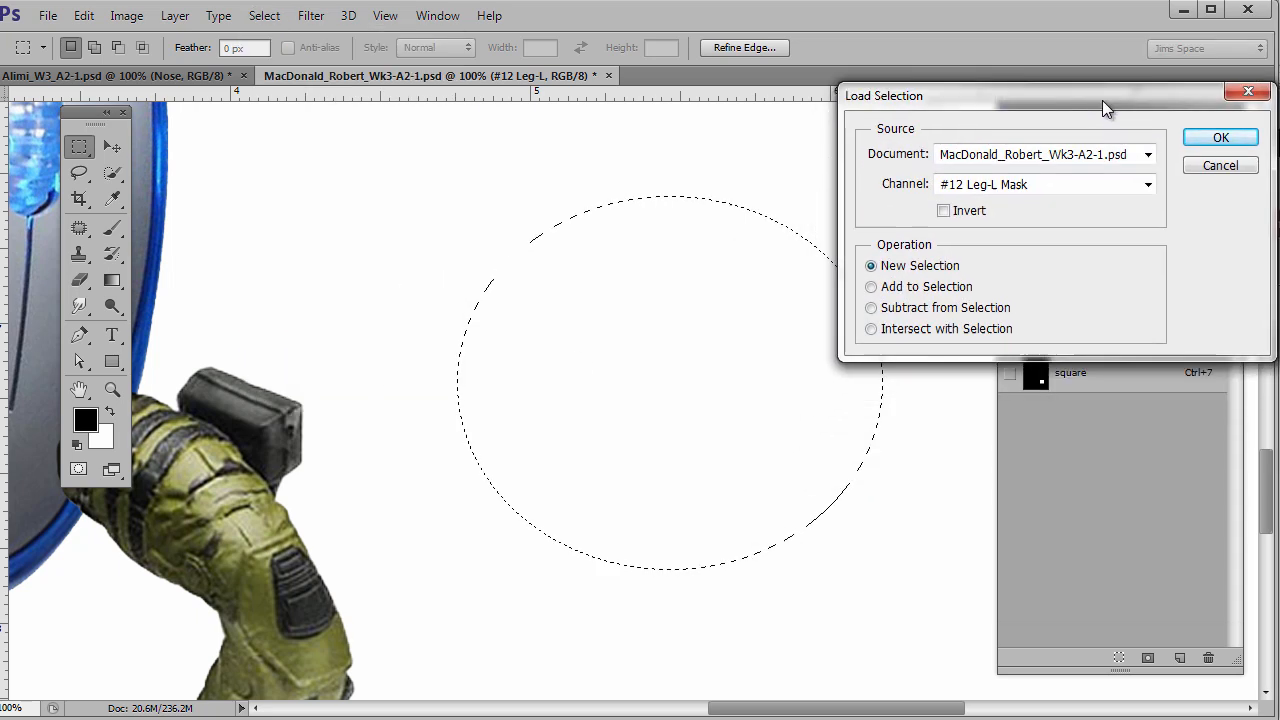
click(871, 308)
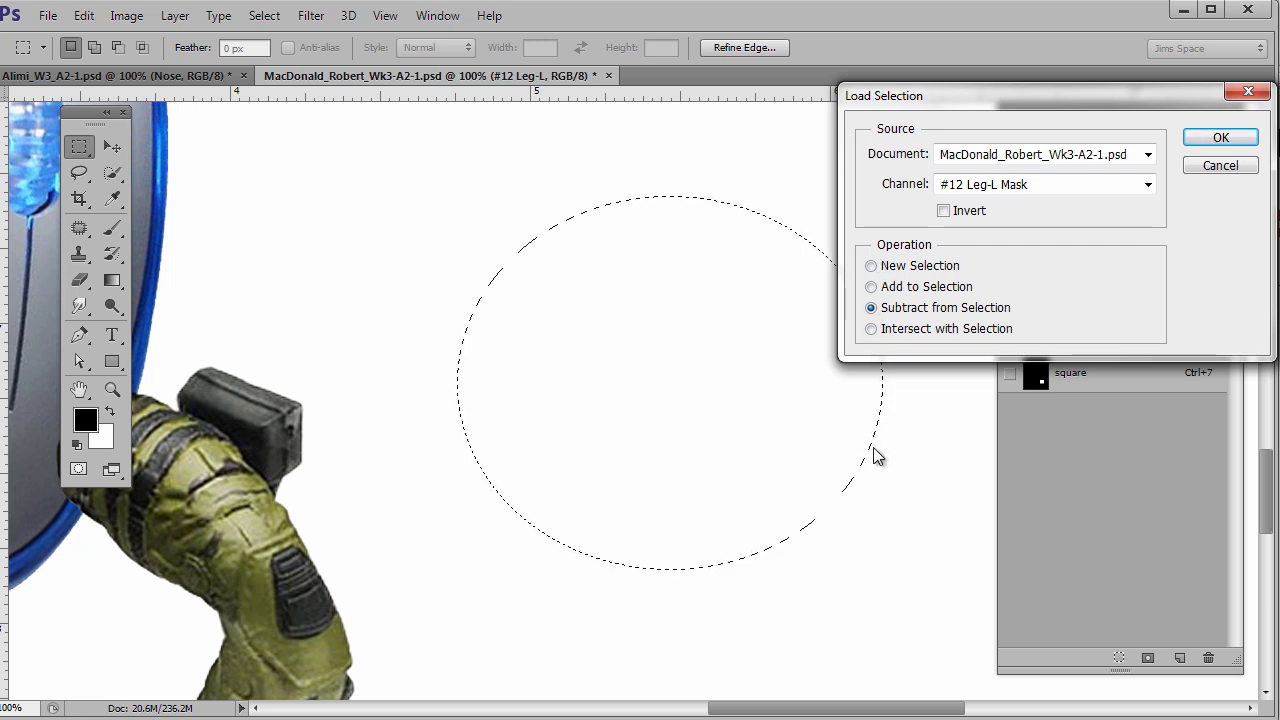
click(1146, 186)
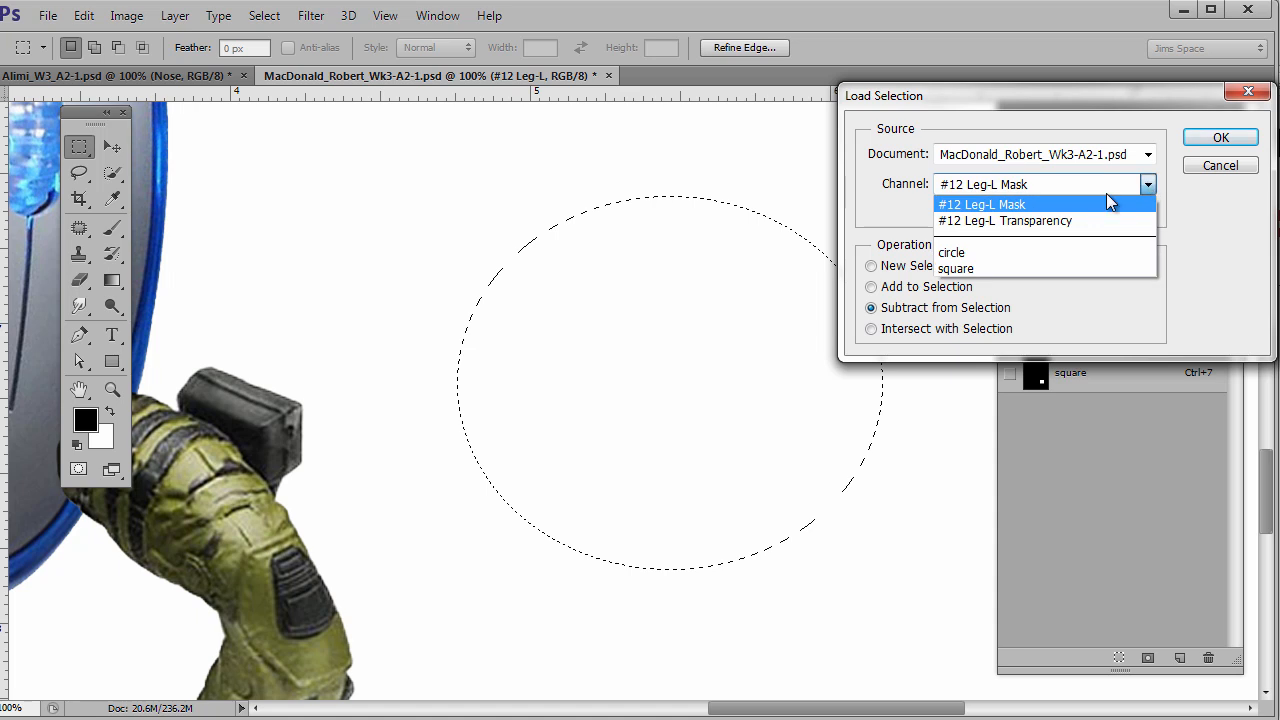
click(994, 270)
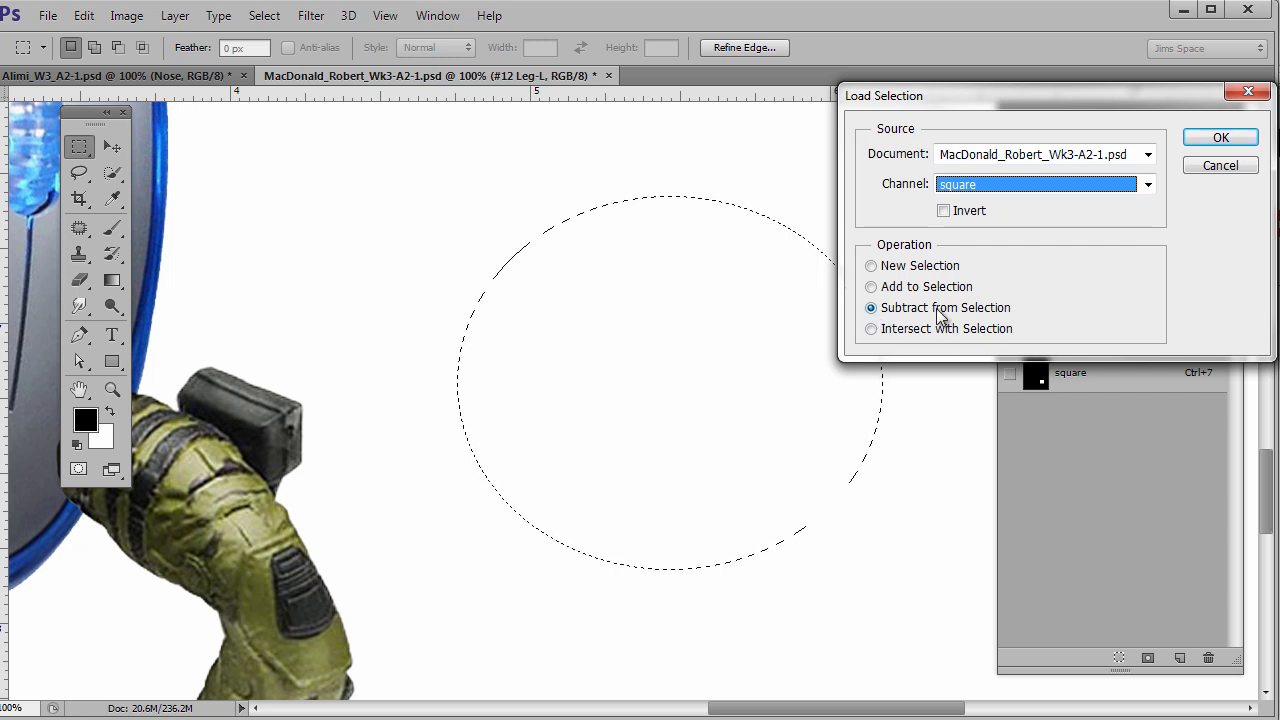
click(1221, 138)
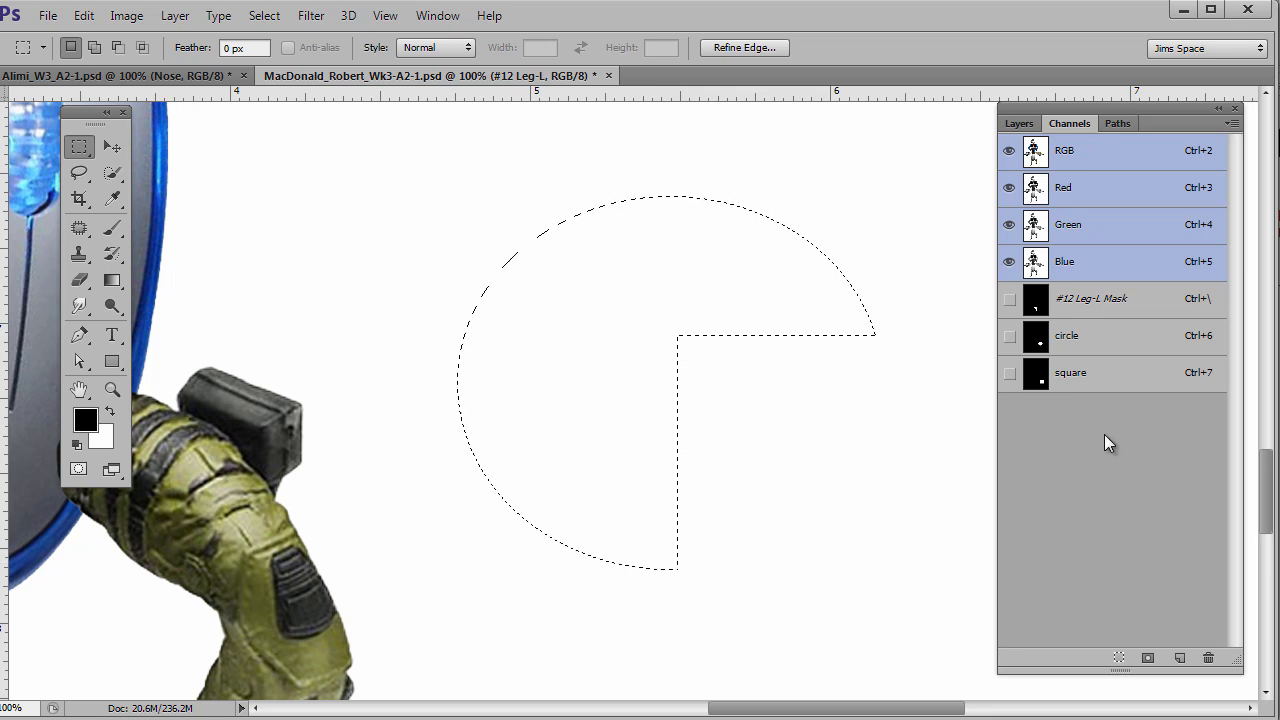
Save the circle-minus-square selection as a new unnamed channel, comparing it with the square channel and viewing the saved channel in grayscale.
click(1125, 388)
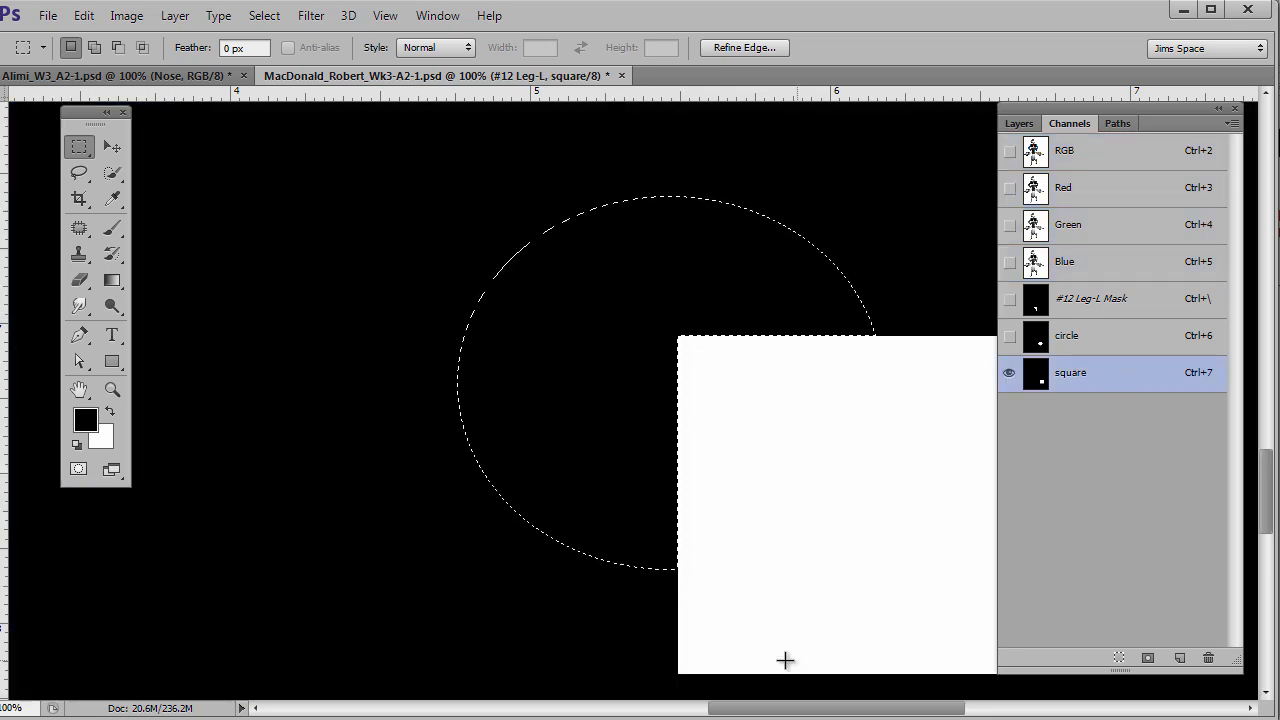
click(1101, 158)
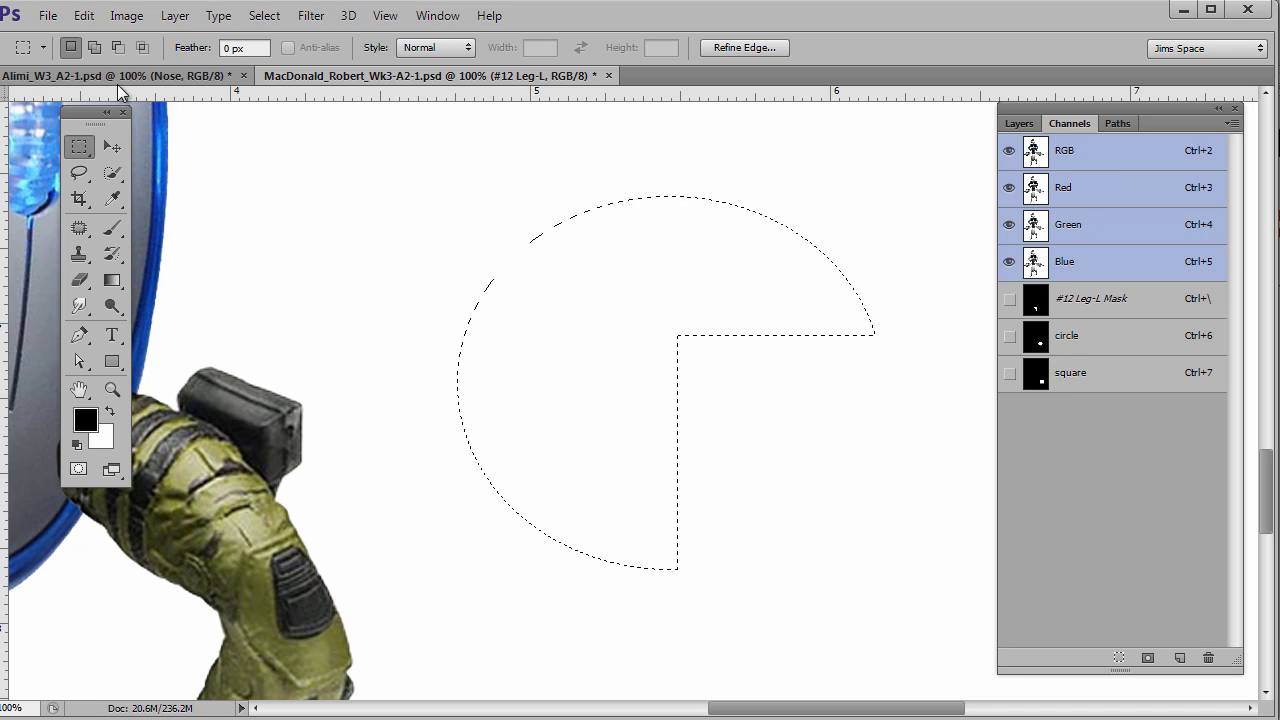
click(264, 16)
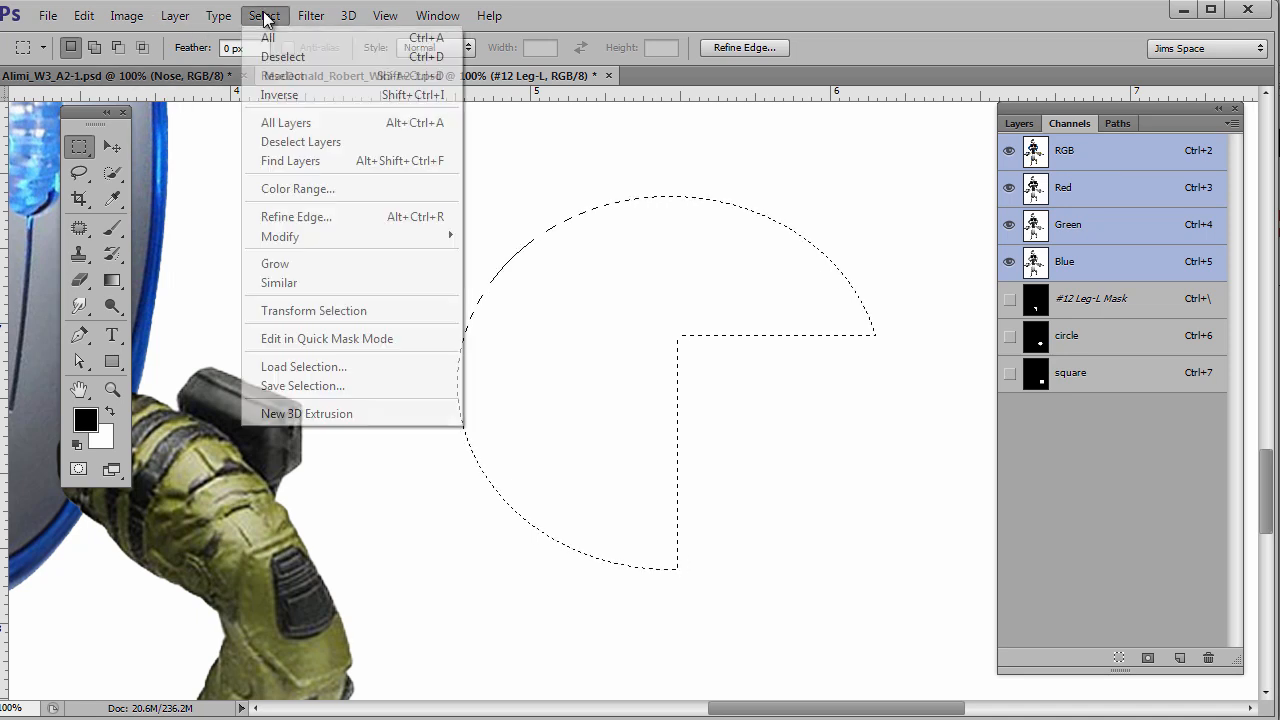
click(320, 386)
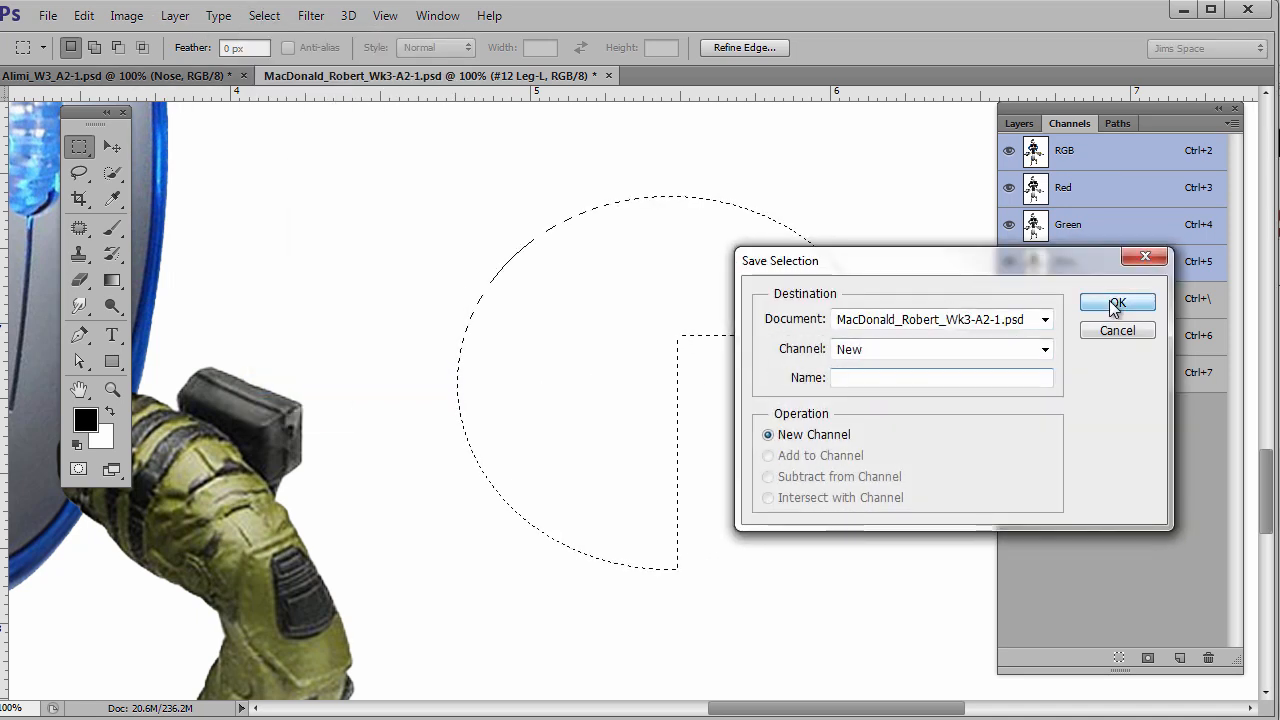
click(1120, 301)
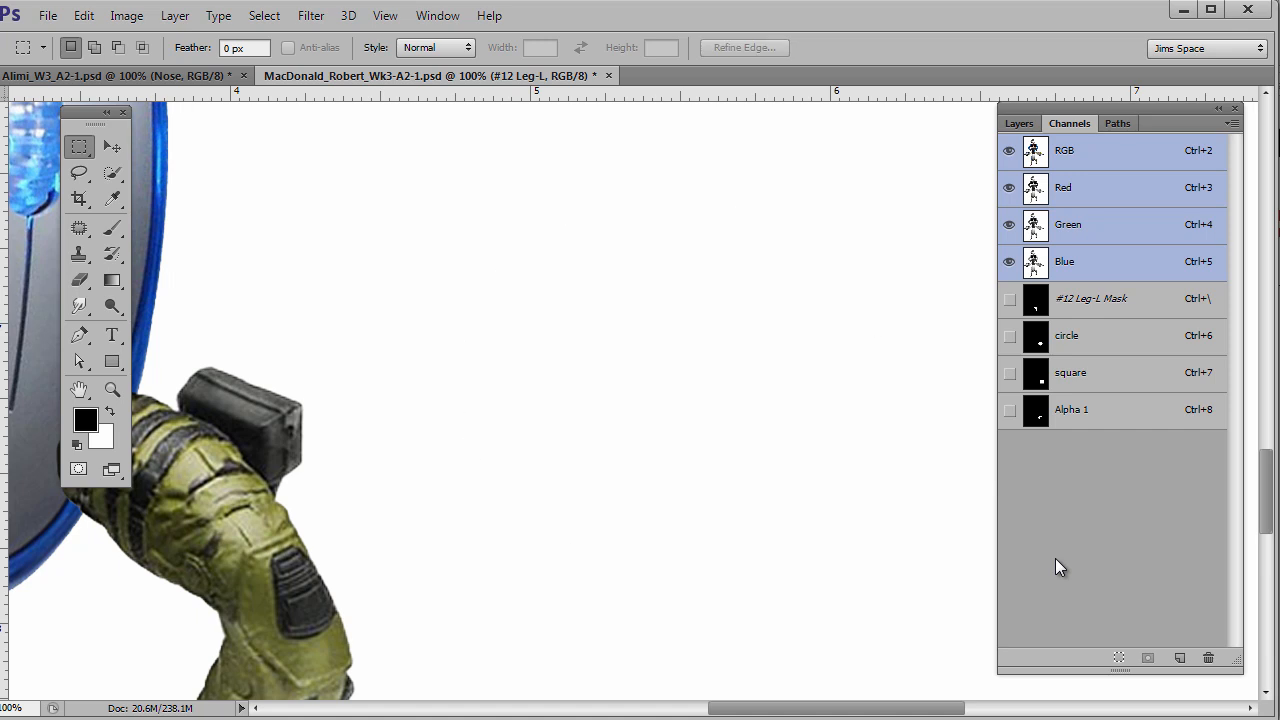
click(1135, 420)
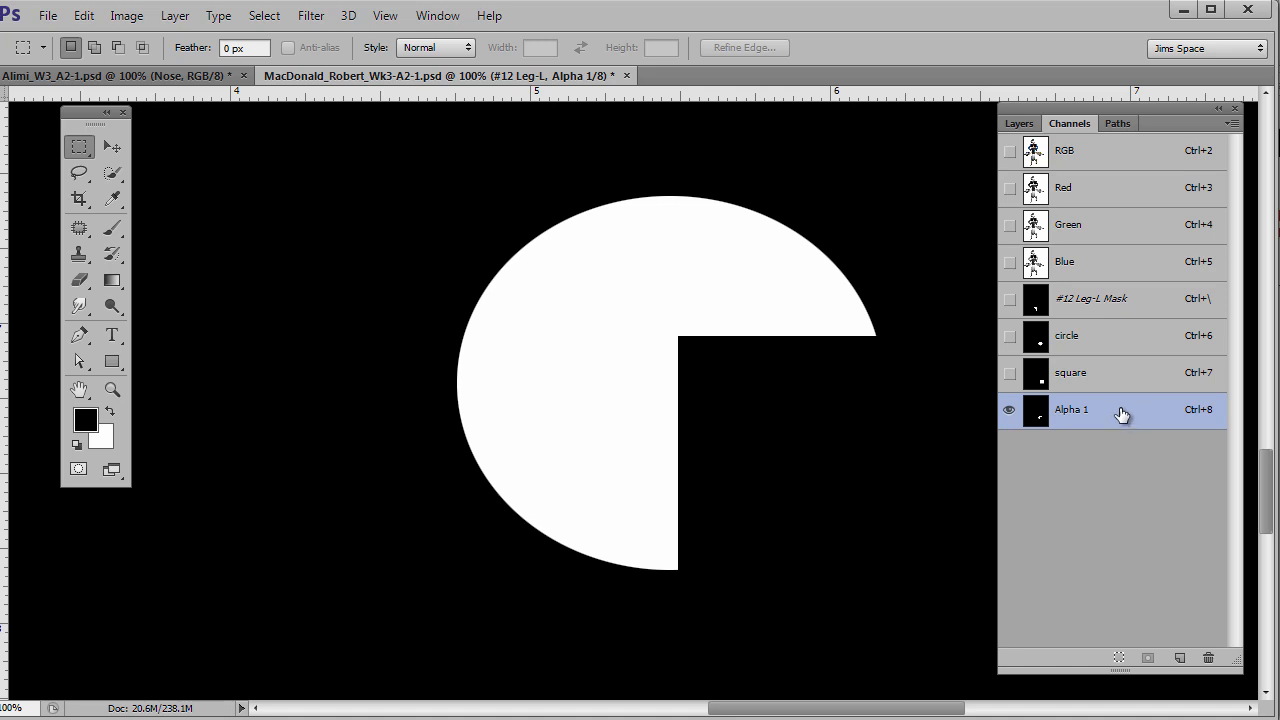
click(1105, 150)
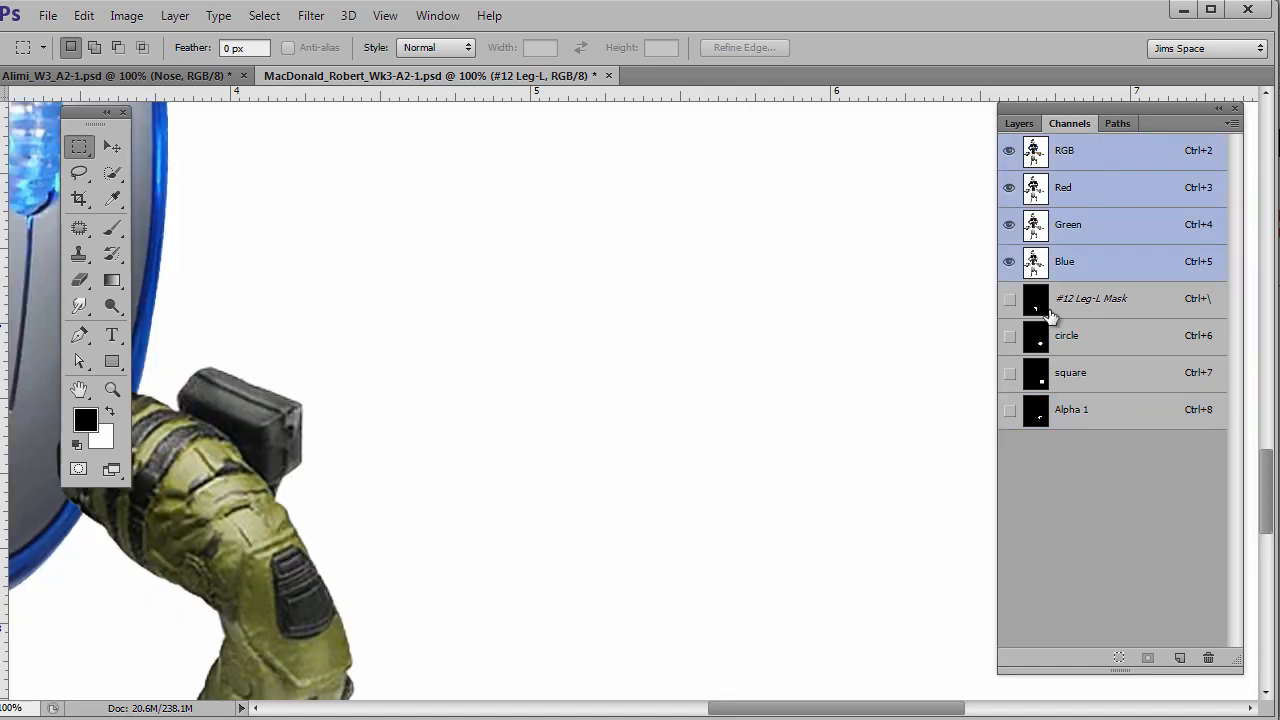
Load the circle channel as a selection from the RGB composite and add the square channel to it with Load Selection.
ctrl+click(1038, 345)
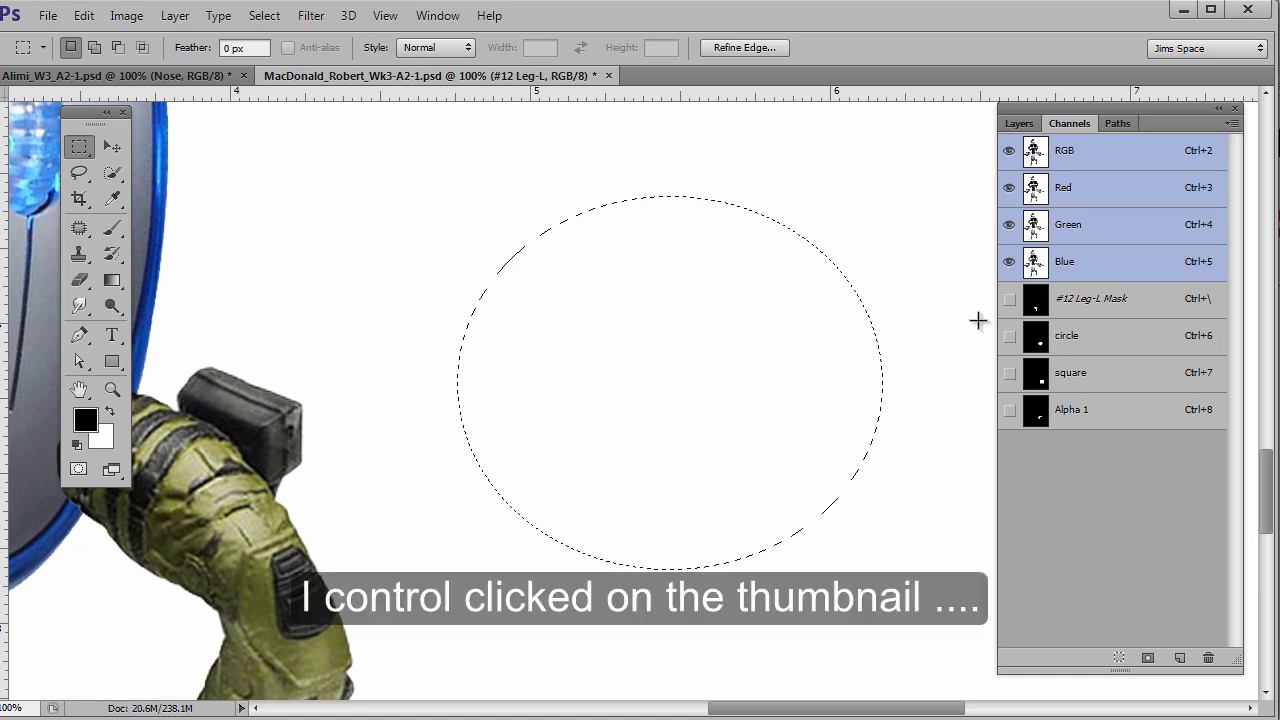
click(265, 15)
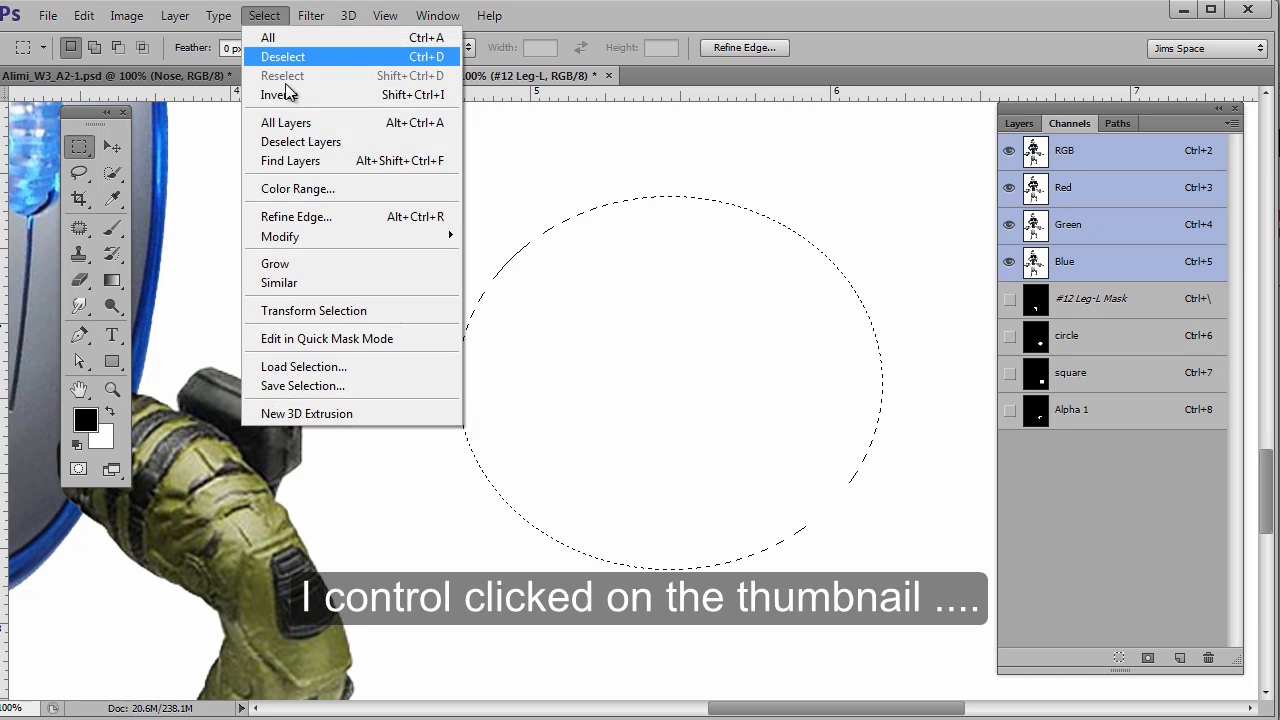
click(320, 365)
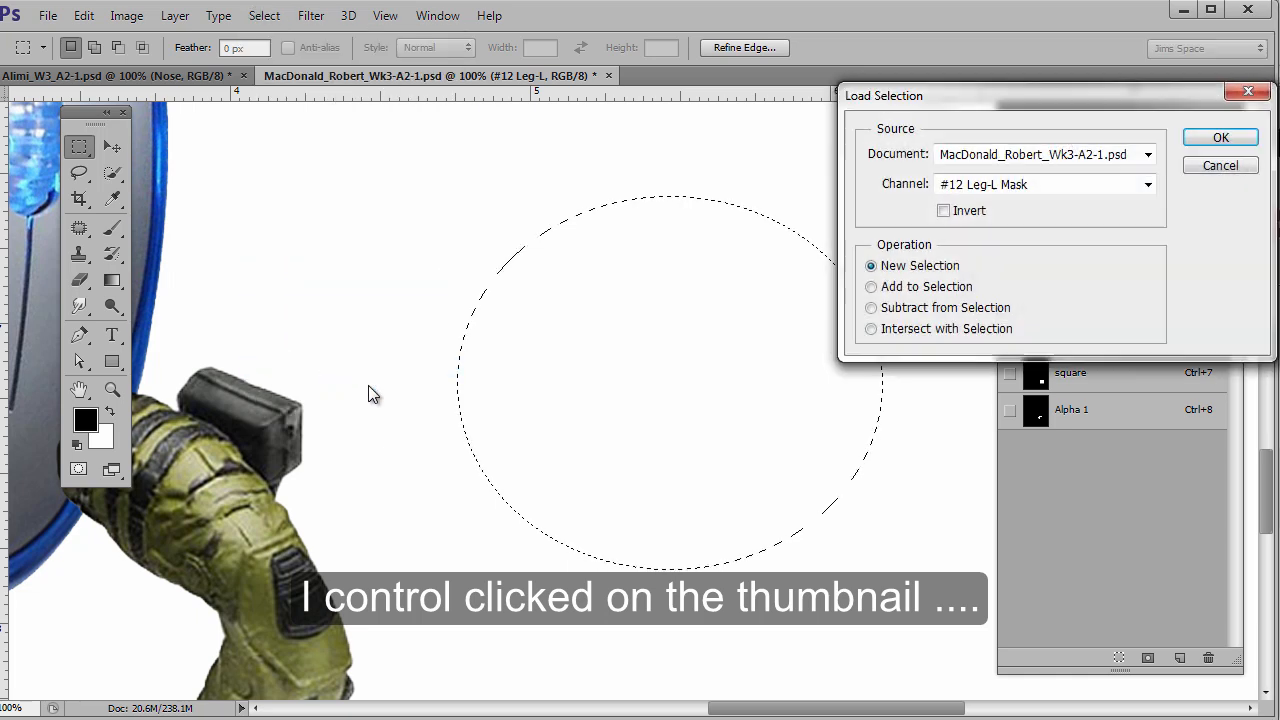
click(871, 287)
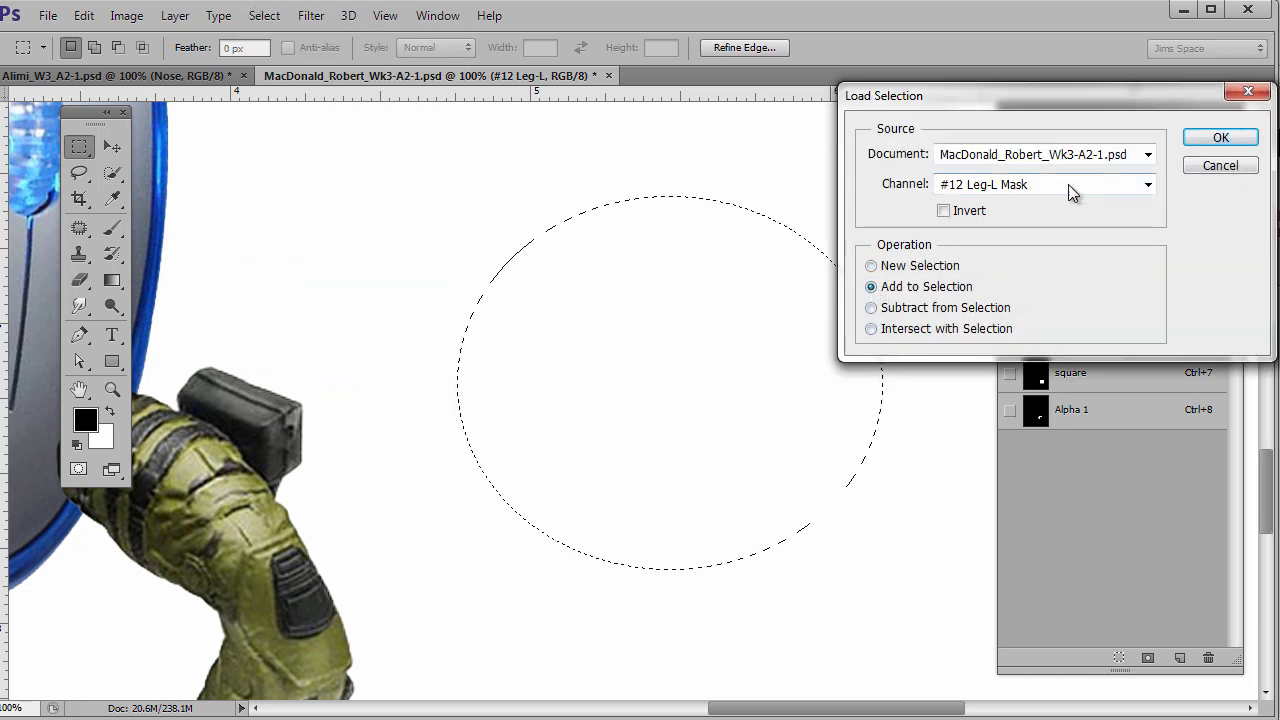
click(1147, 184)
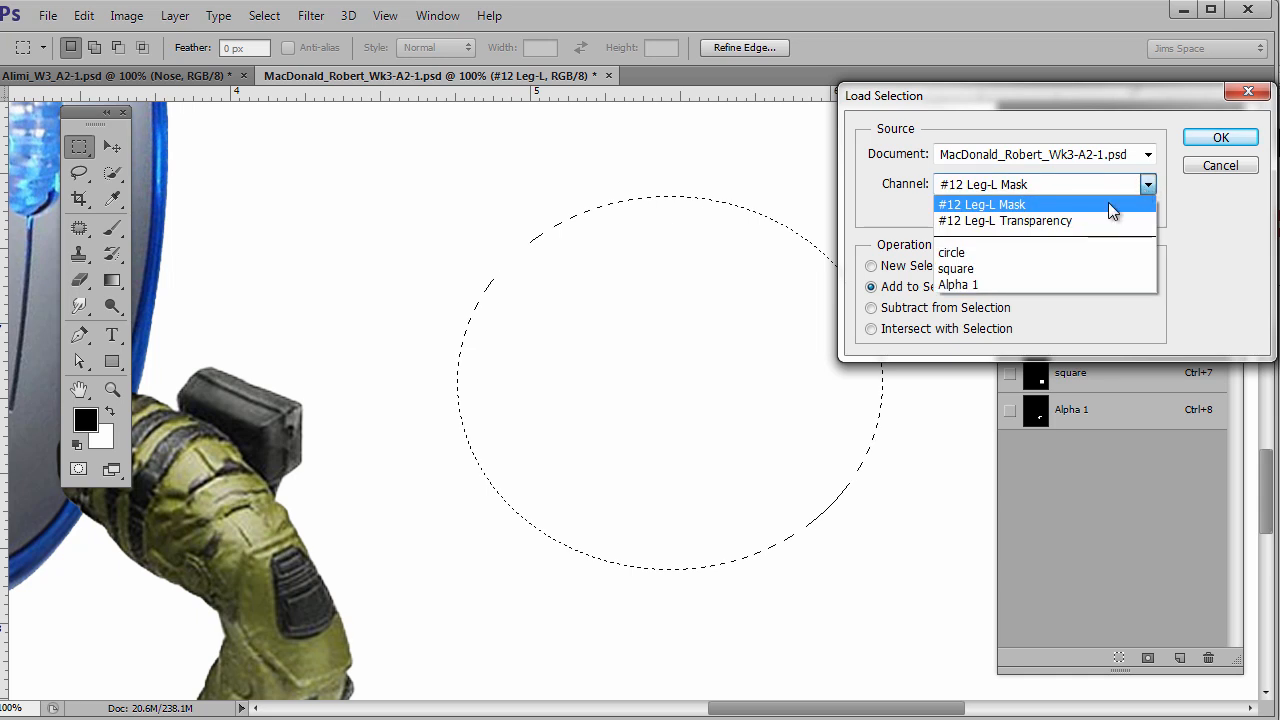
click(1031, 272)
click(1216, 140)
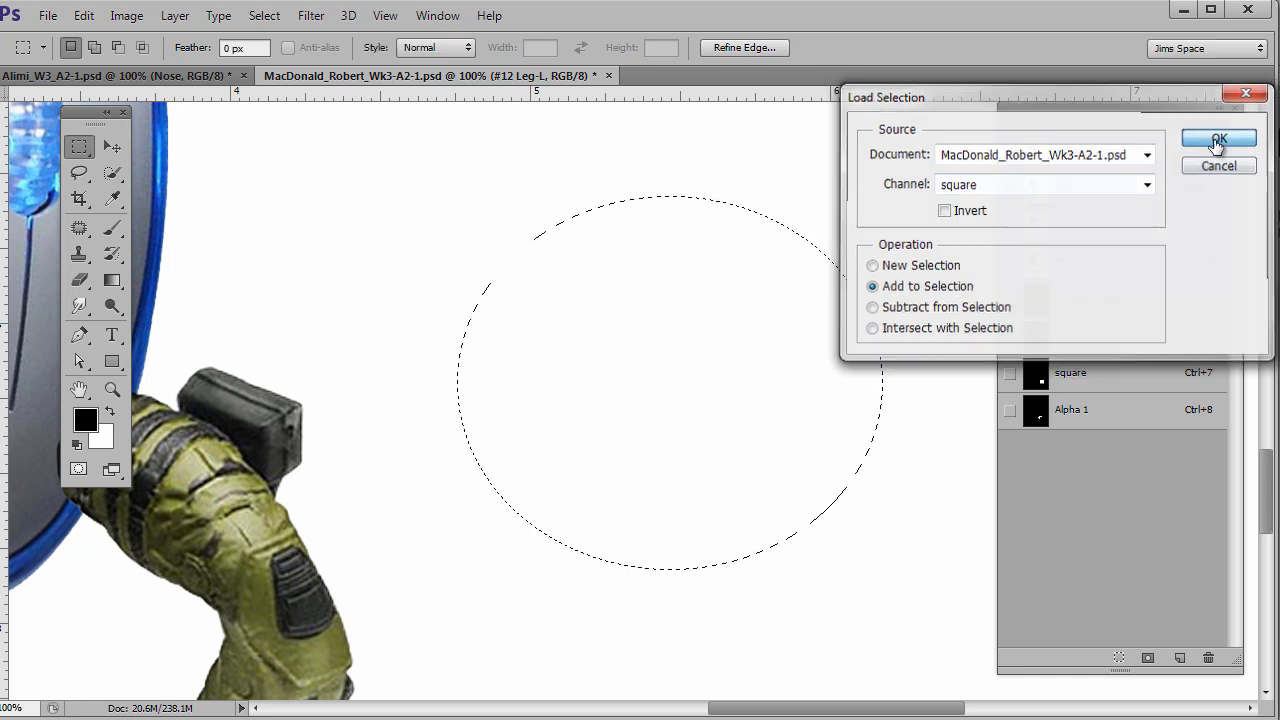
drag(849, 391, 629, 336)
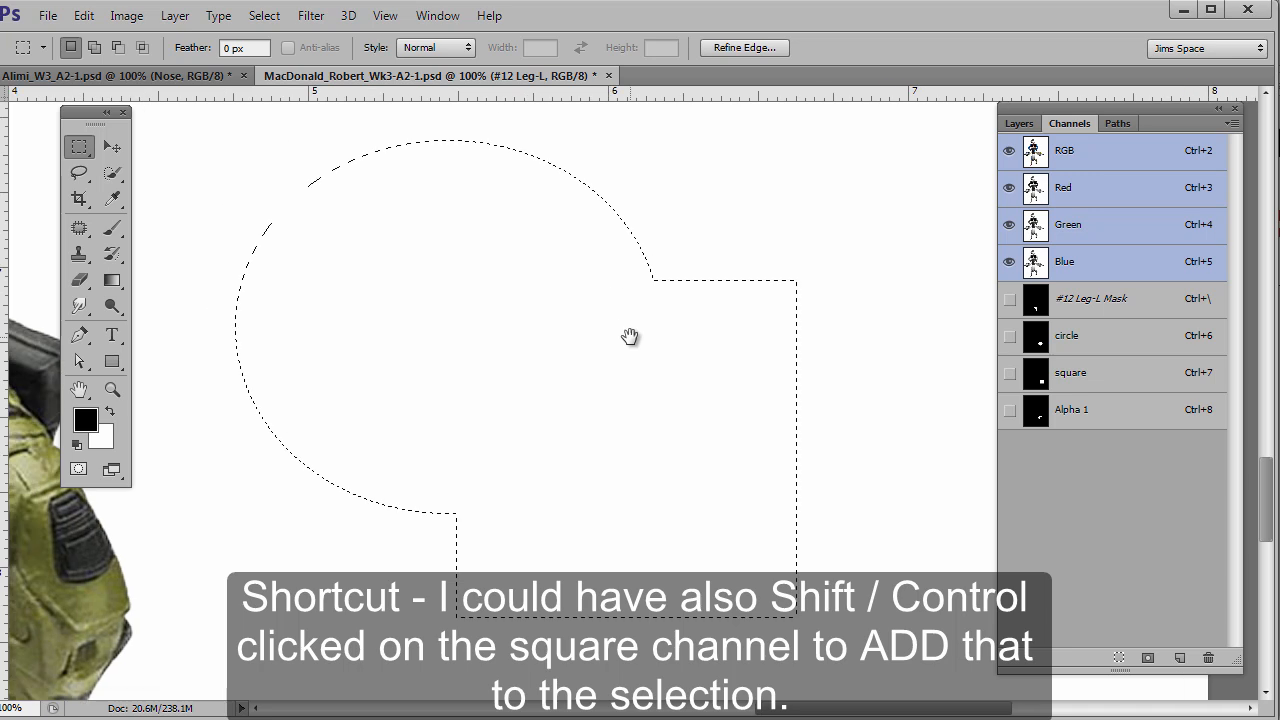
Save the combined circle-and-square selection as a new unnamed channel and deselect.
click(264, 15)
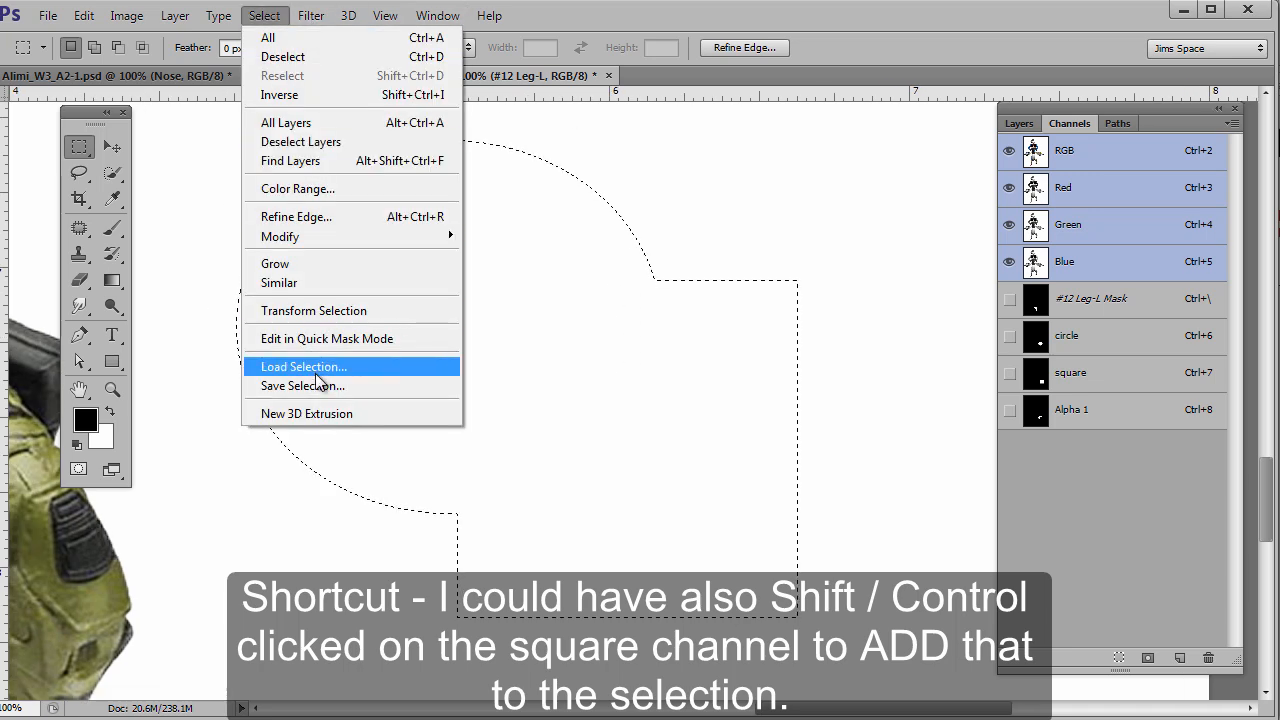
click(318, 386)
click(1105, 307)
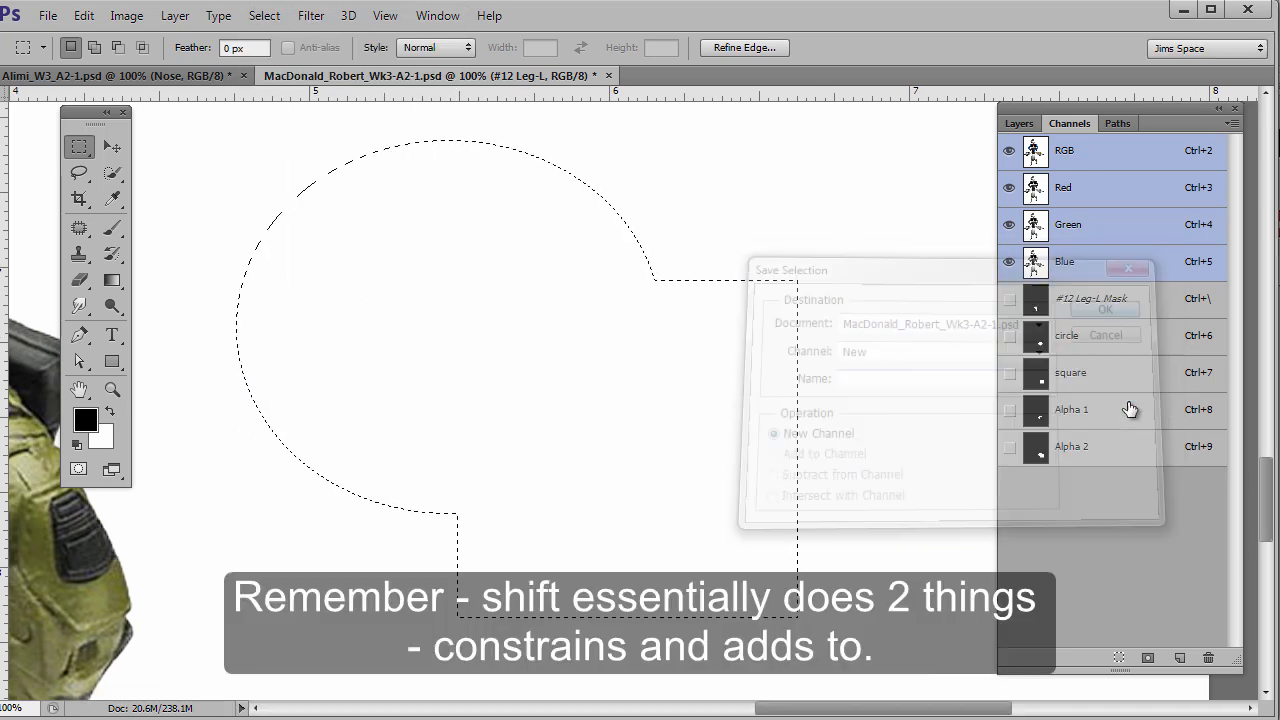
key(ctrl+d)
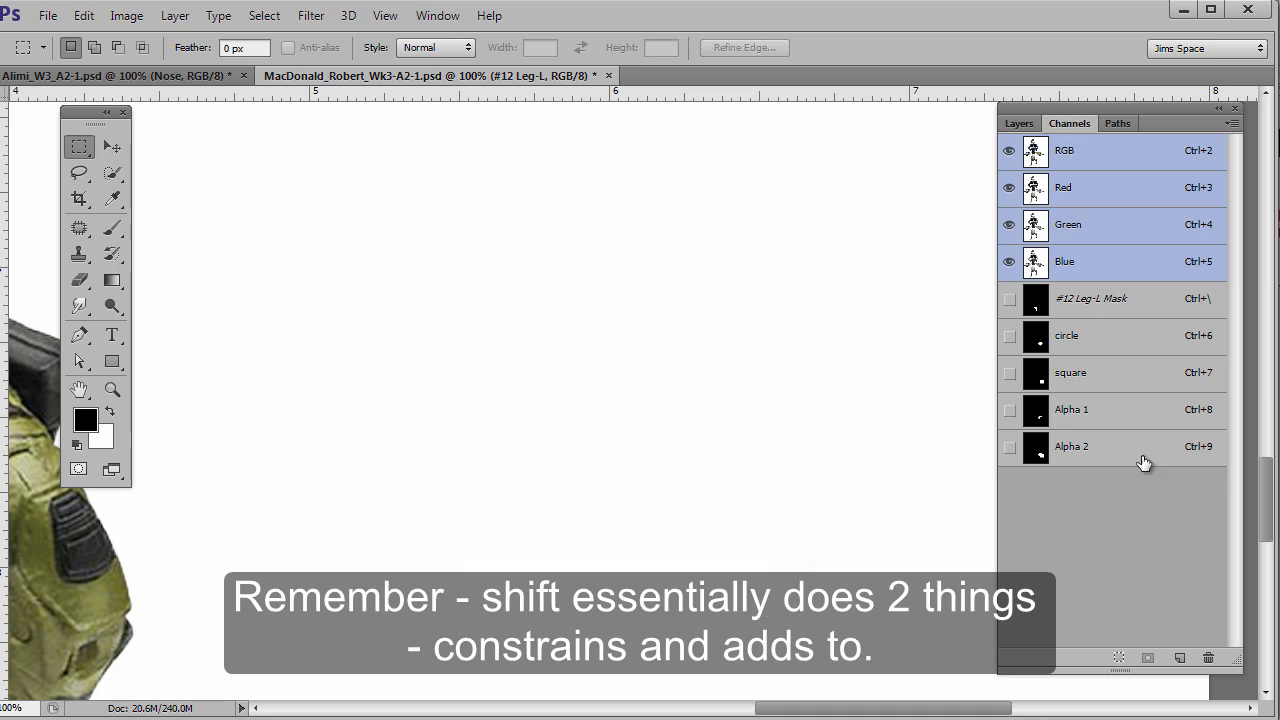
Examine the Alpha 2, Alpha 1 and circle channels one after another in grayscale.
click(1144, 455)
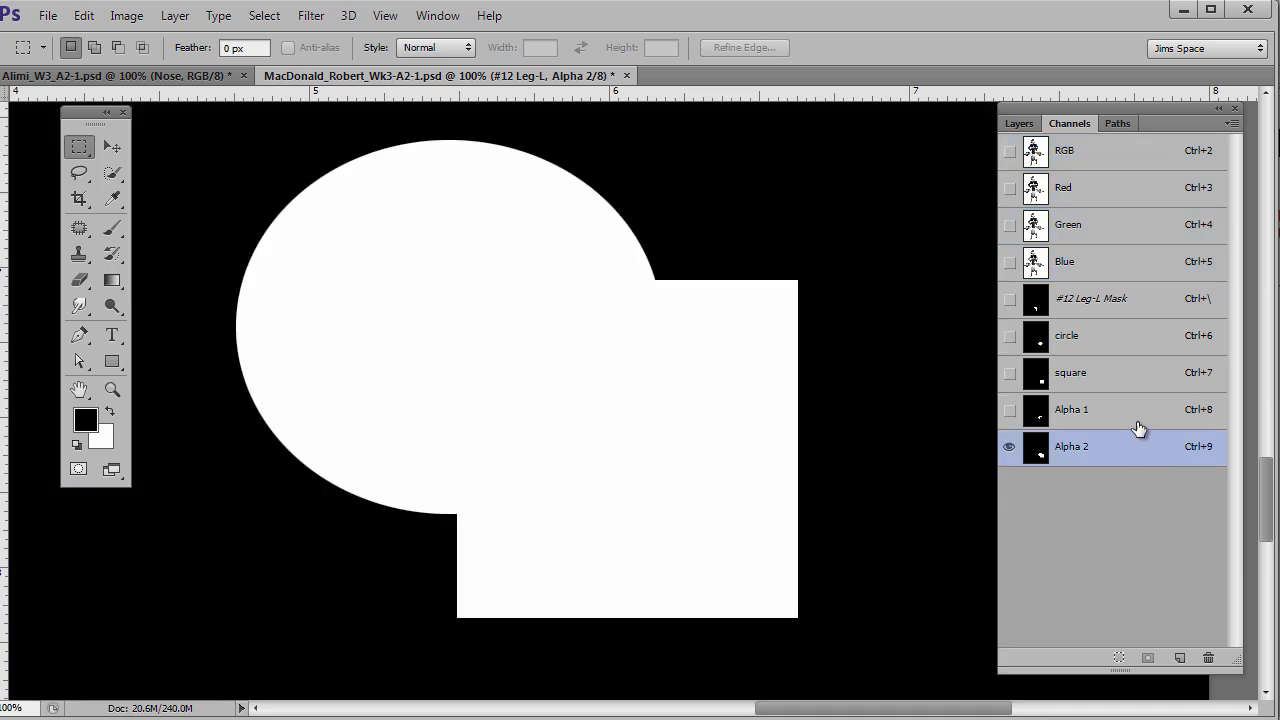
click(1142, 414)
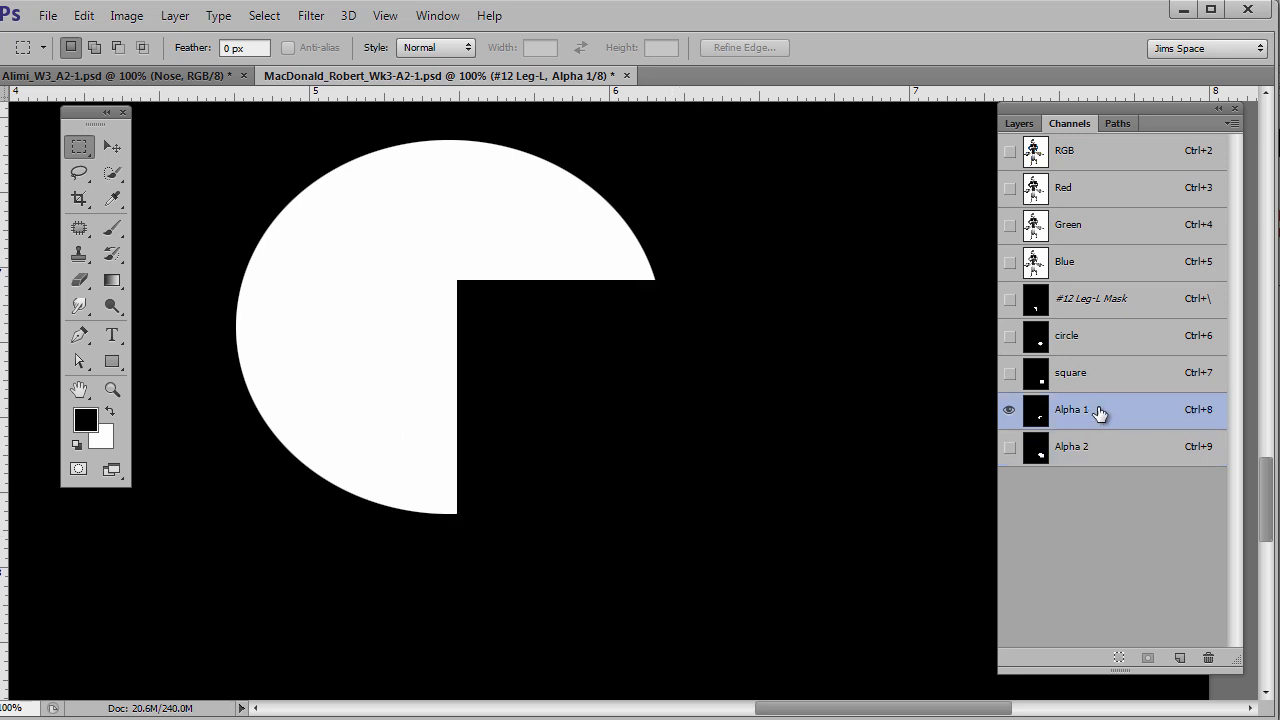
click(1135, 340)
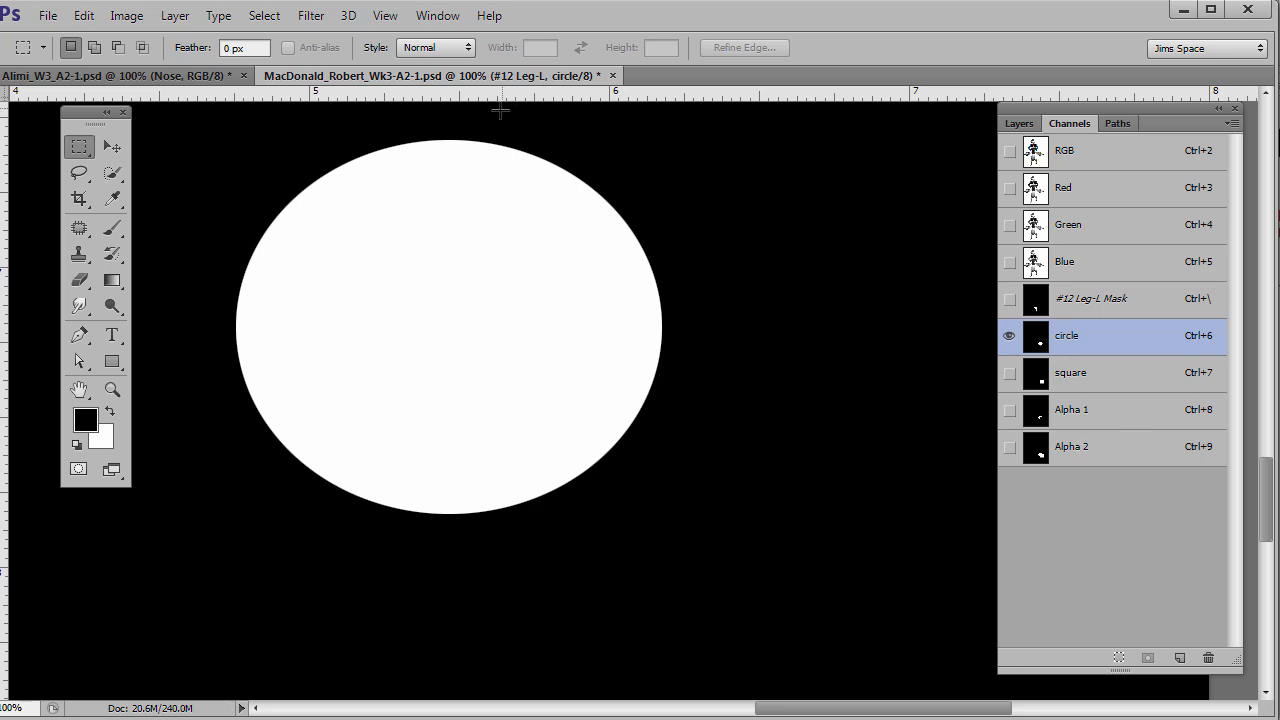
Load the circle channel directly as a selection while viewing that channel.
click(264, 15)
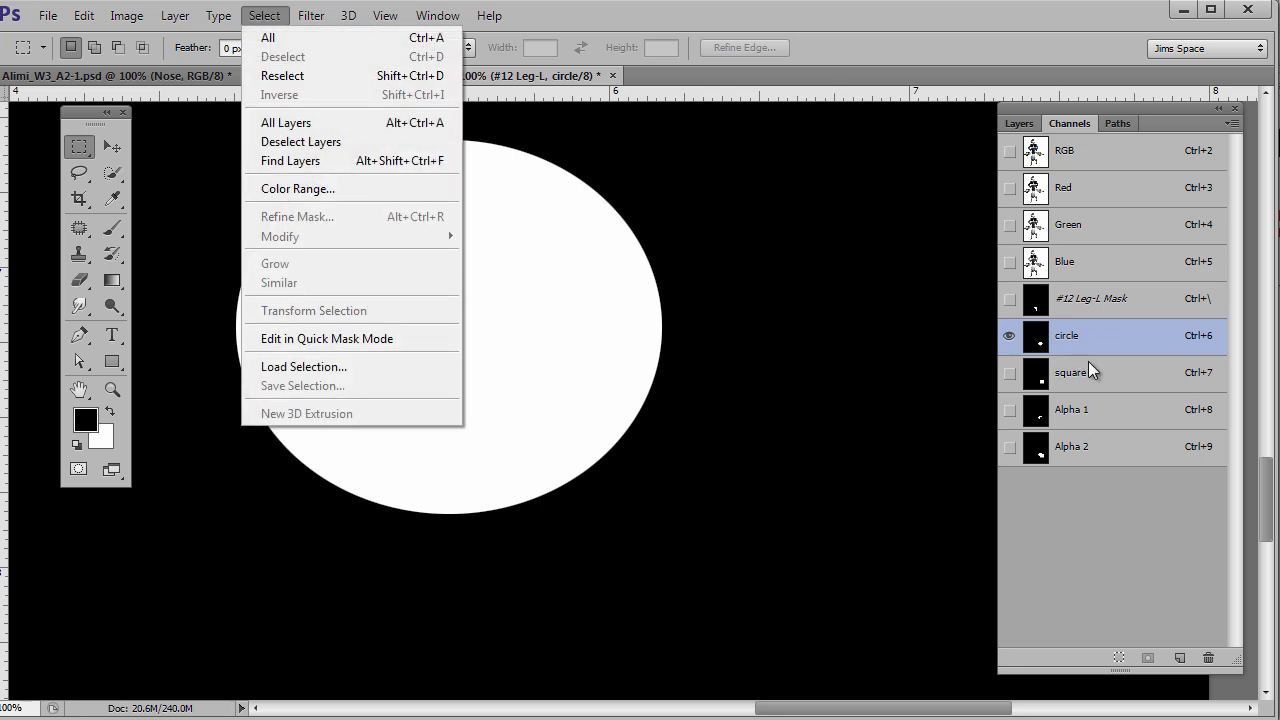
click(1096, 339)
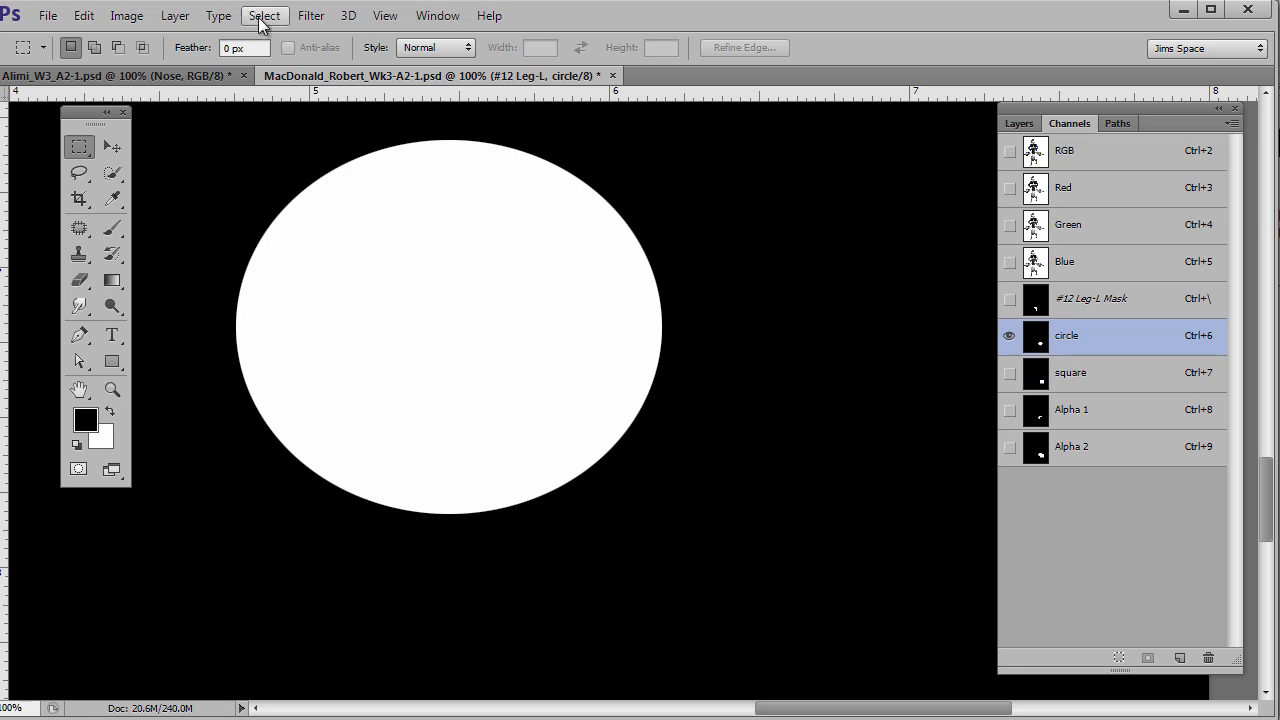
ctrl+click(1036, 345)
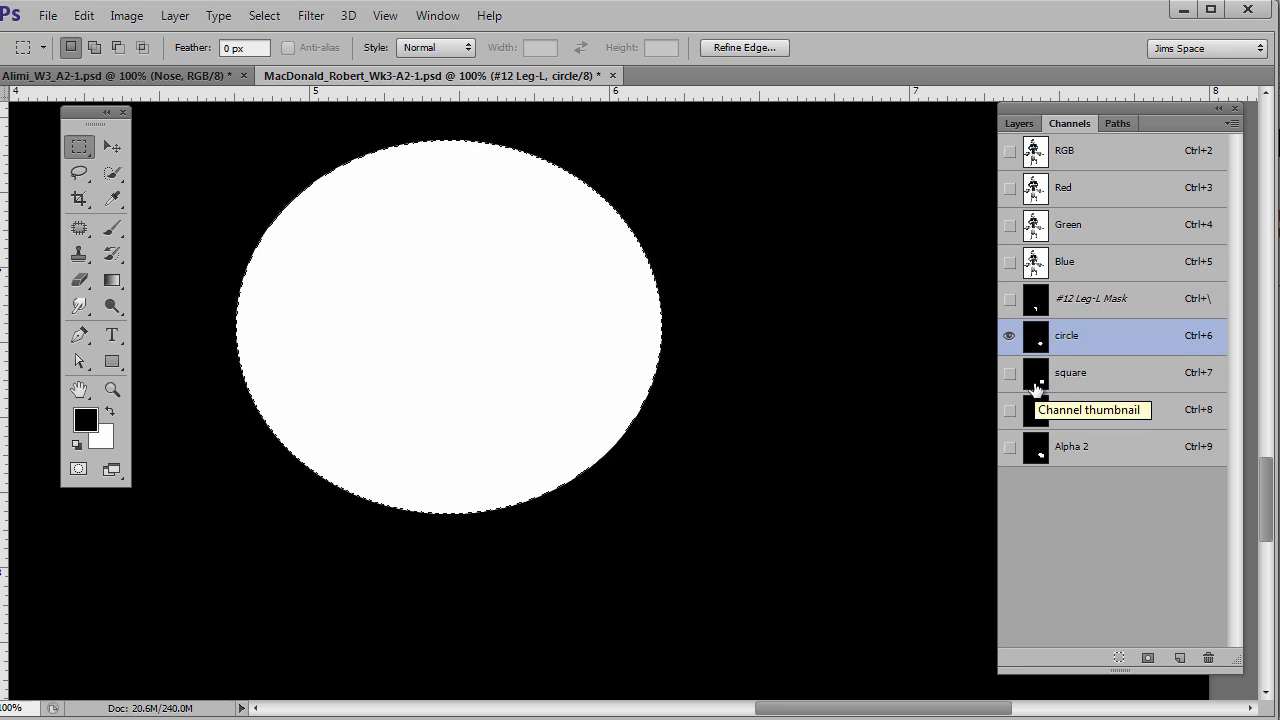
click(266, 15)
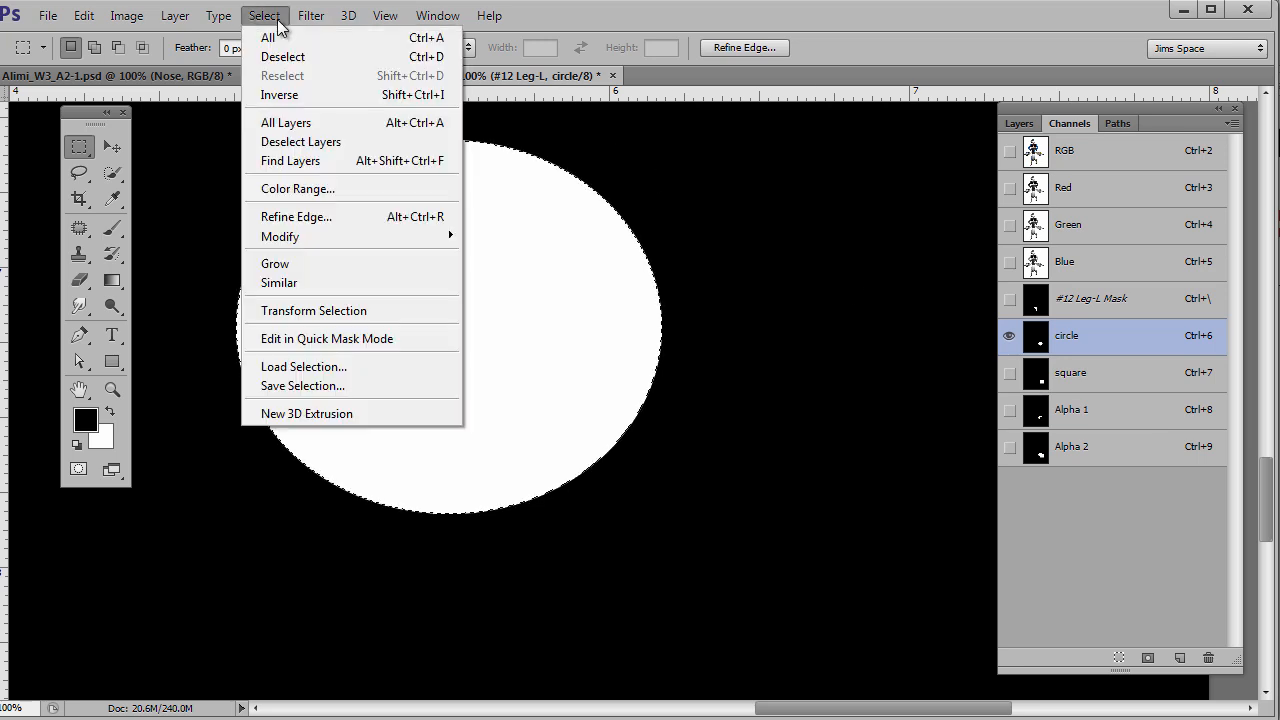
click(321, 366)
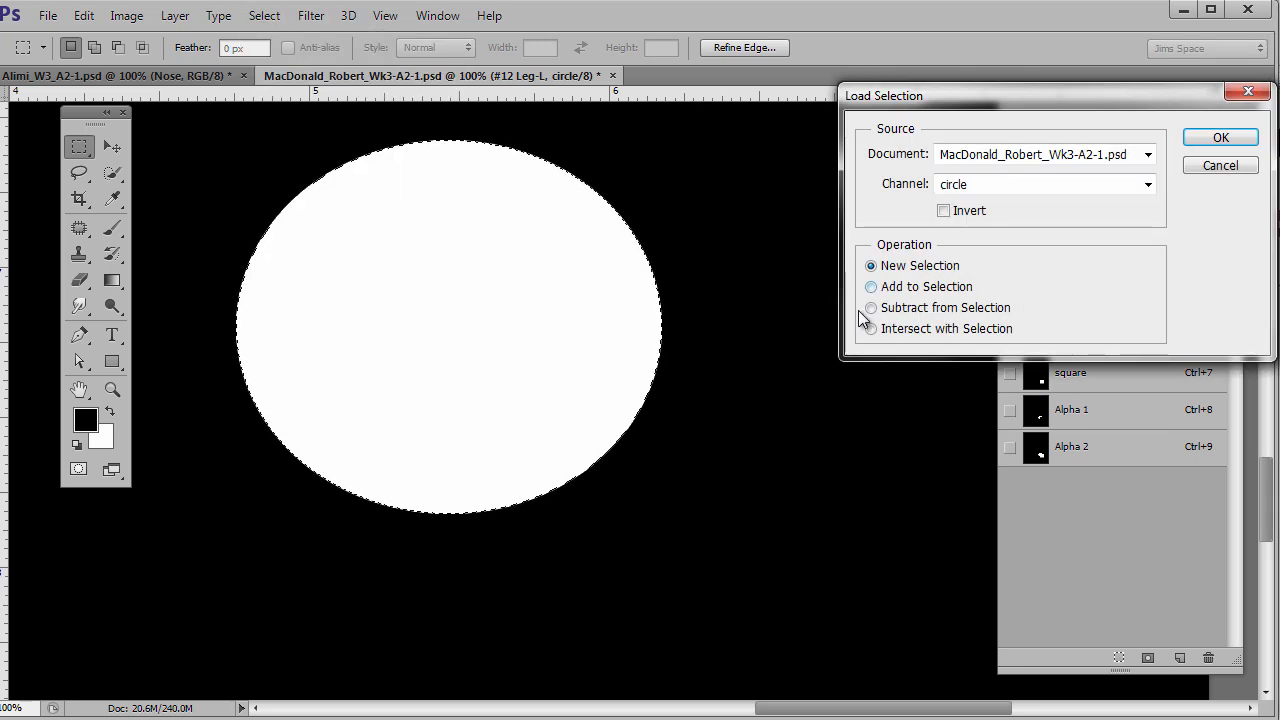
click(1210, 166)
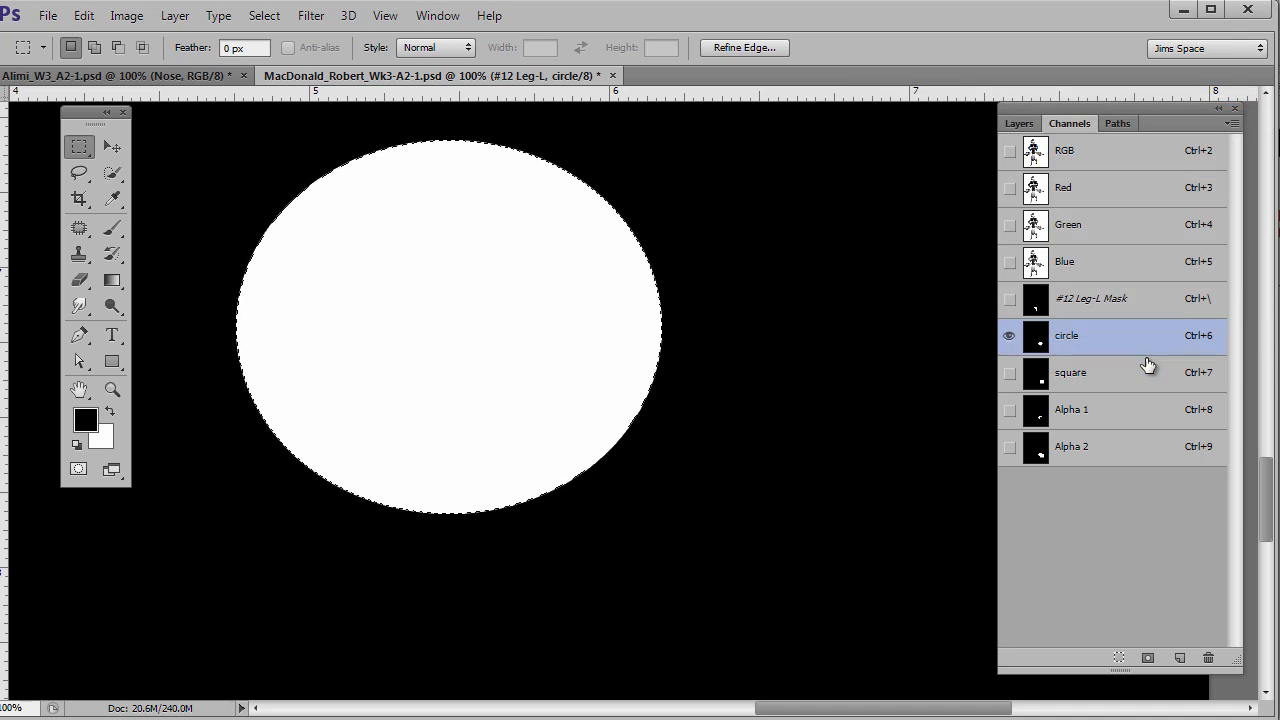
Try subtracting and adding the square channel on the circle selection, and deselect in the RGB composite.
drag(1137, 457, 1139, 460)
ctrl+alt+click(1037, 378)
ctrl+shift+click(1037, 385)
click(1137, 160)
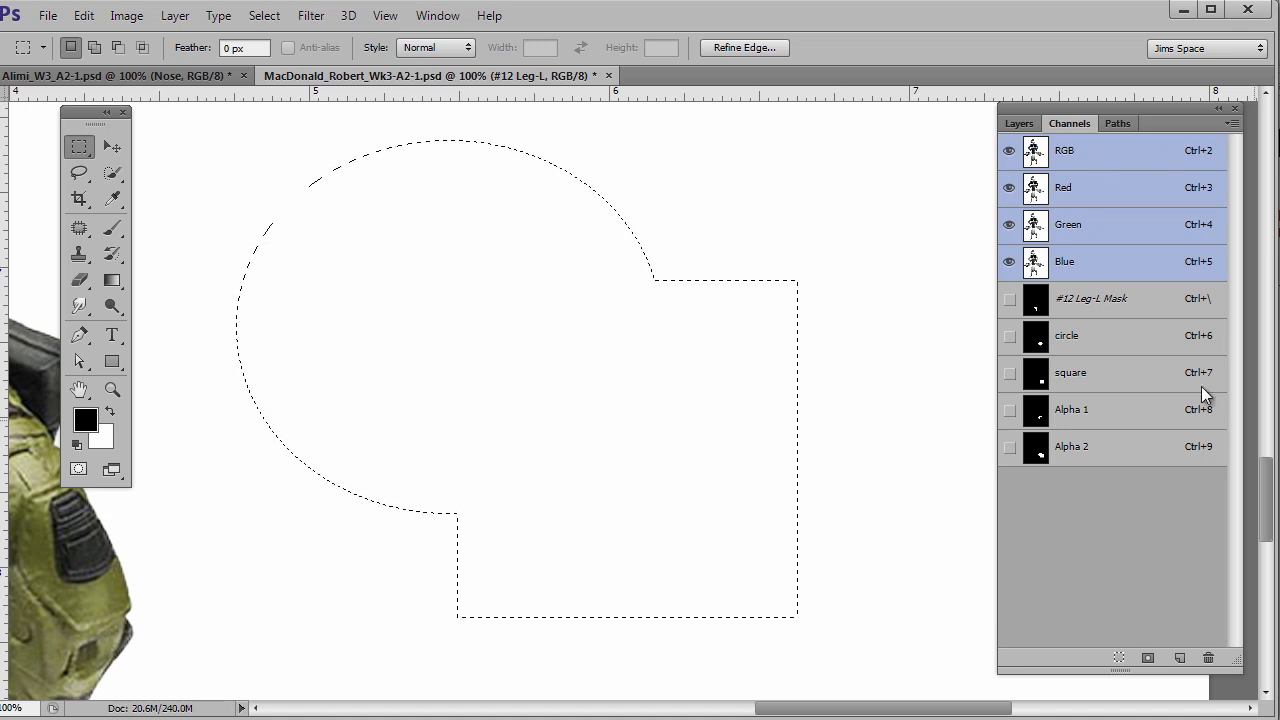
drag(1092, 434, 1120, 409)
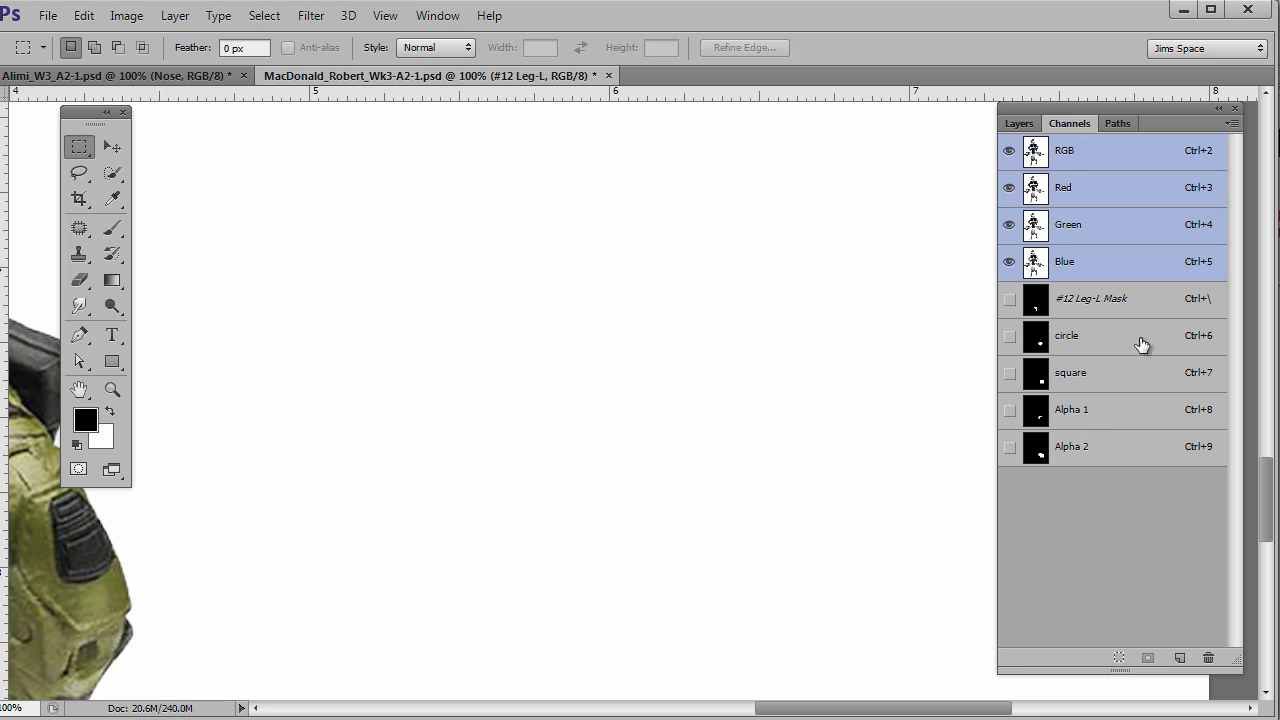
Delete the circle, square, Alpha 1 and Alpha 2 channels, keeping the RGB composite active.
click(1140, 346)
shift+click(1132, 446)
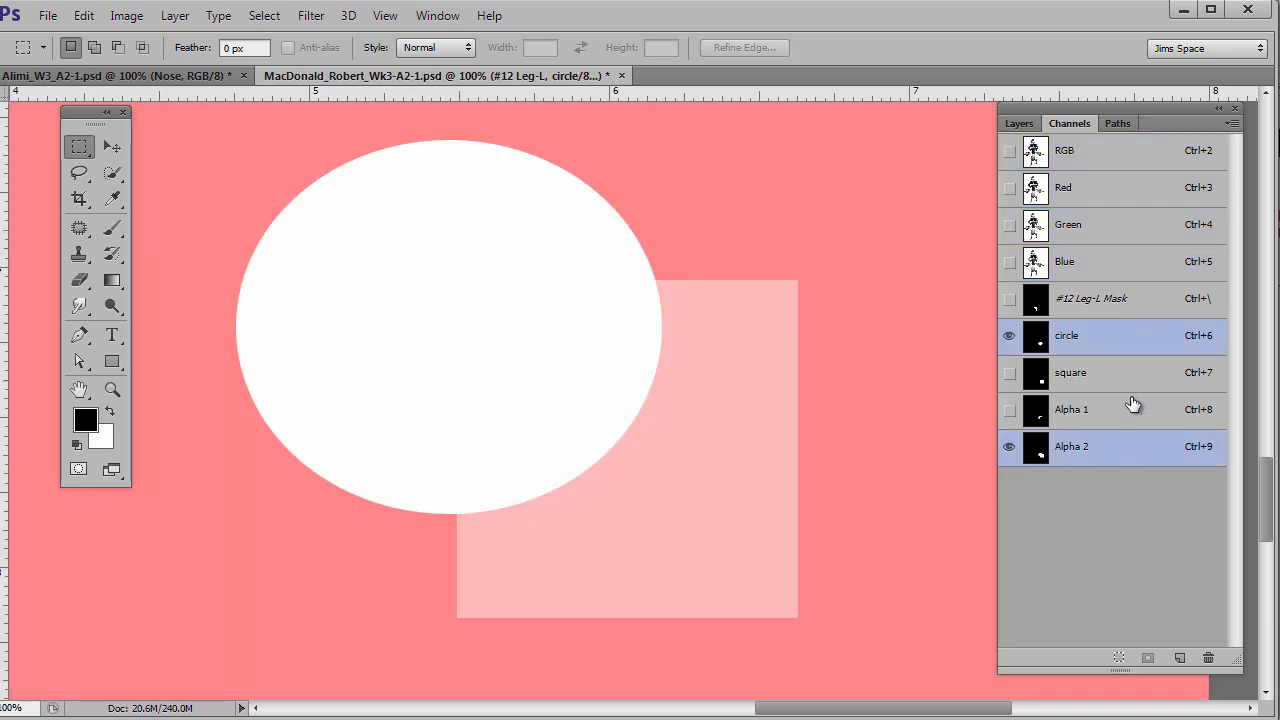
click(1139, 158)
drag(1151, 446, 1208, 657)
drag(1140, 376, 1208, 657)
drag(1191, 368, 1201, 649)
drag(1155, 353, 1208, 657)
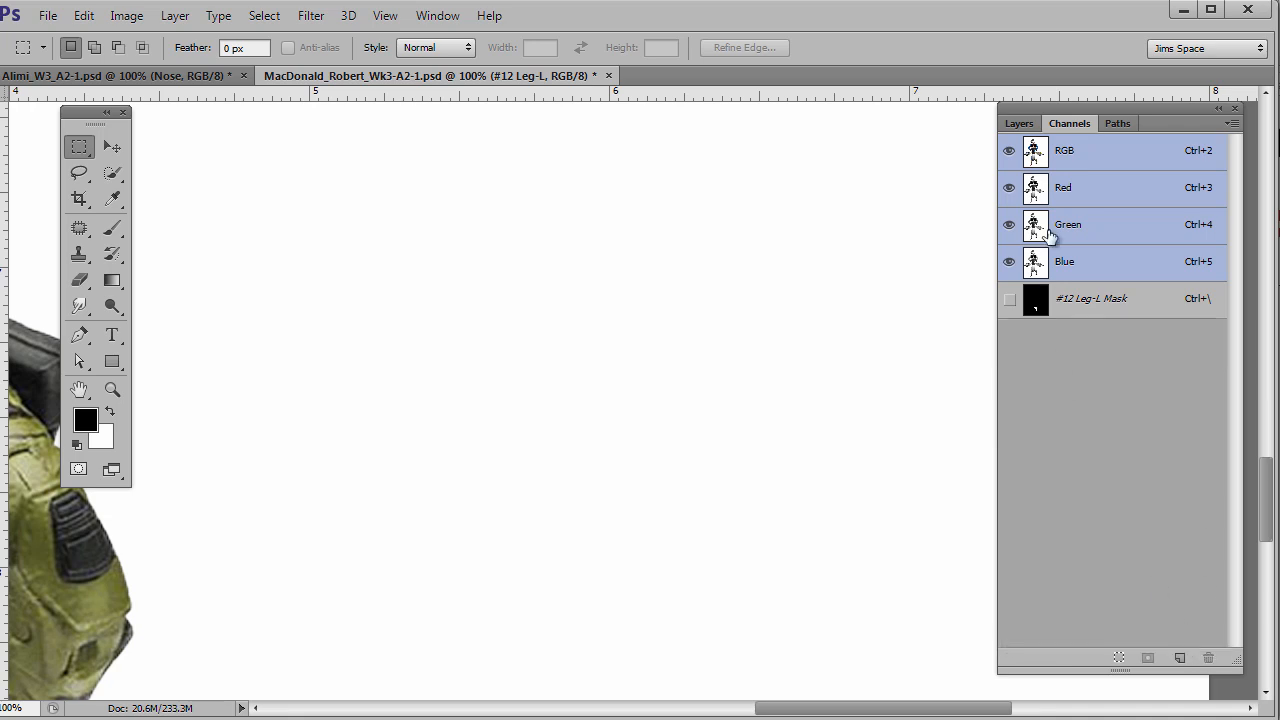
Inspect the #12 Leg-L layer in the layer stack by toggling its visibility and viewing the leg at 200%.
click(1036, 123)
key(space)
drag(354, 540, 560, 718)
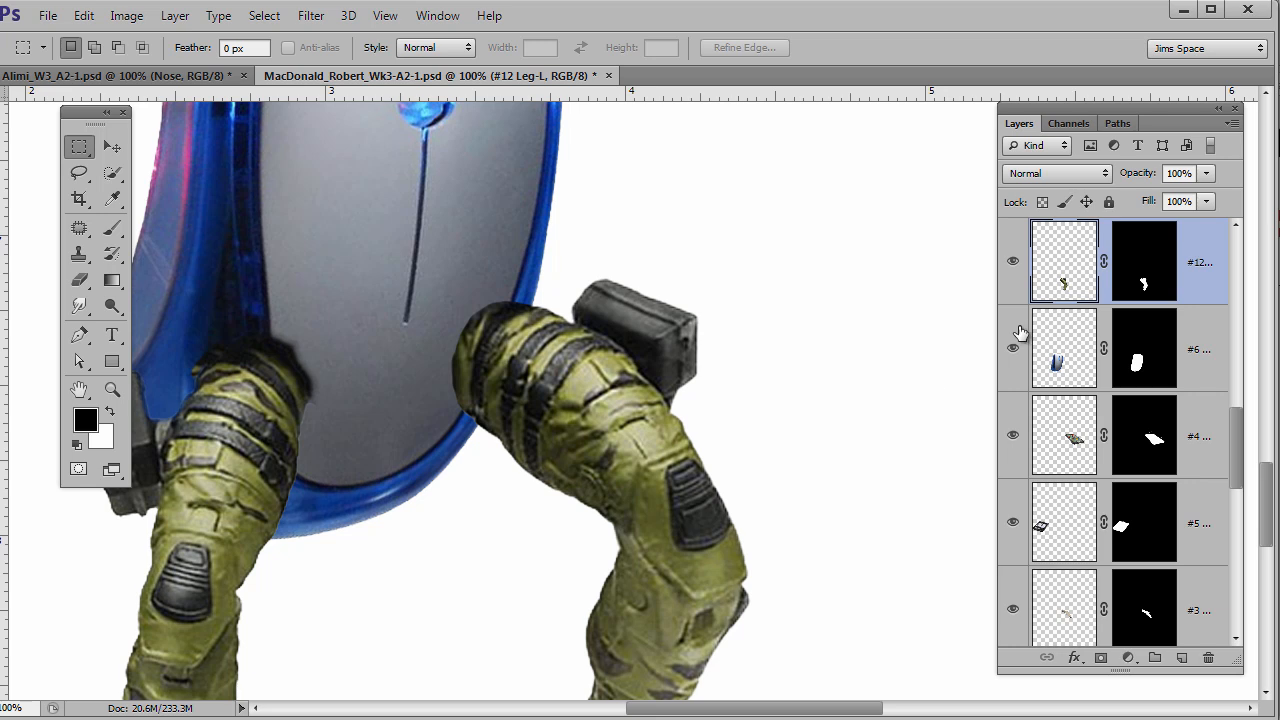
click(1013, 262)
click(1013, 262)
key(ctrl+space)
click(542, 384)
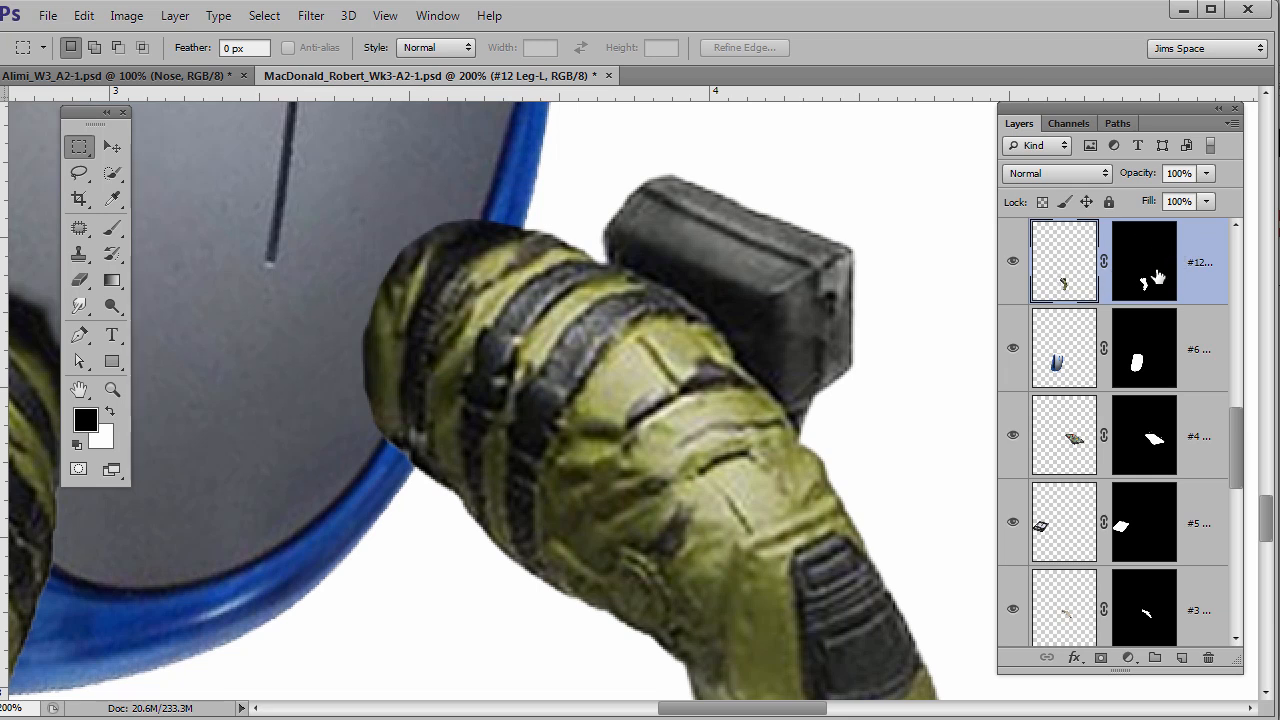
Load the #12 Leg-L layer mask as a selection, save it as a new channel named leg, and nudge the selection slightly left.
ctrl+click(1147, 283)
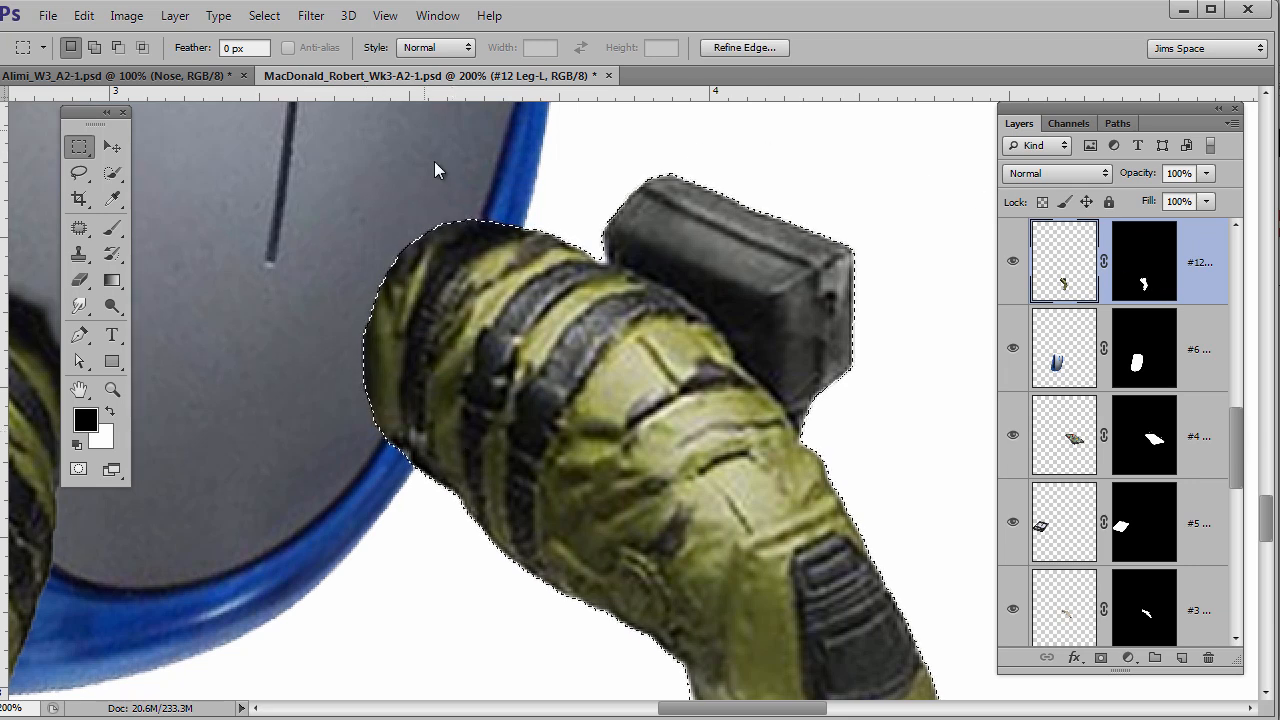
click(264, 16)
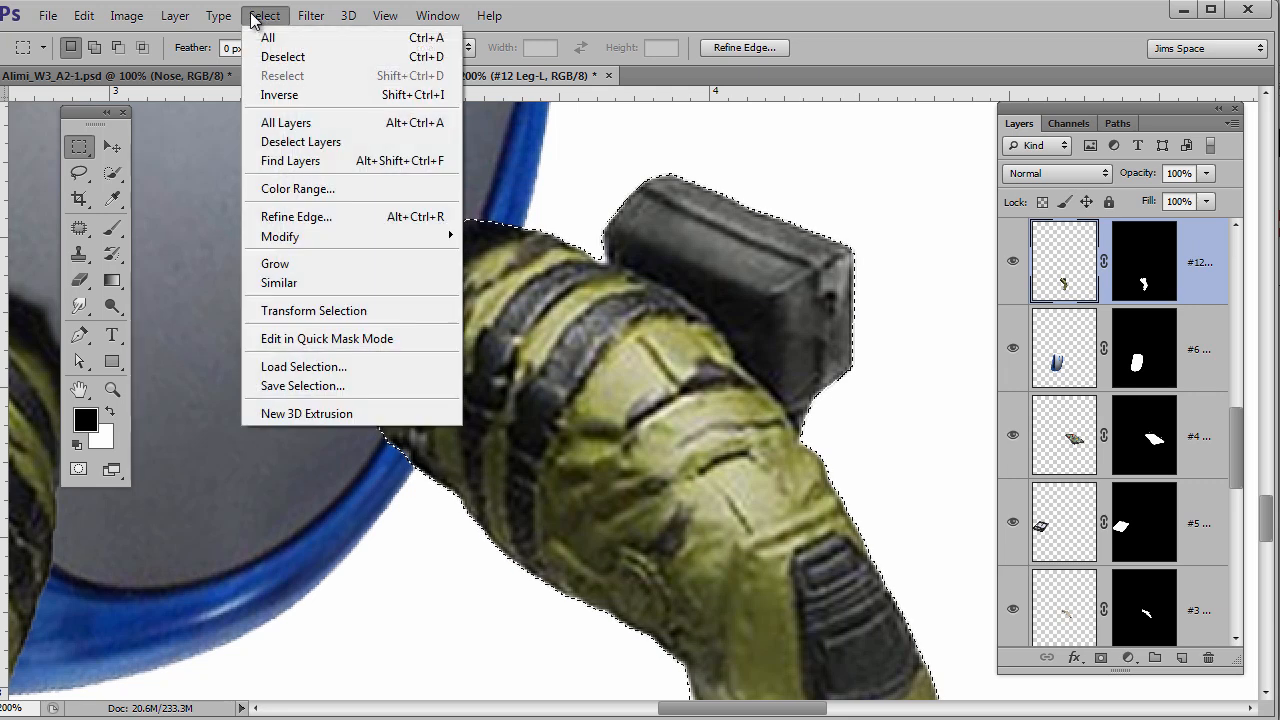
click(343, 386)
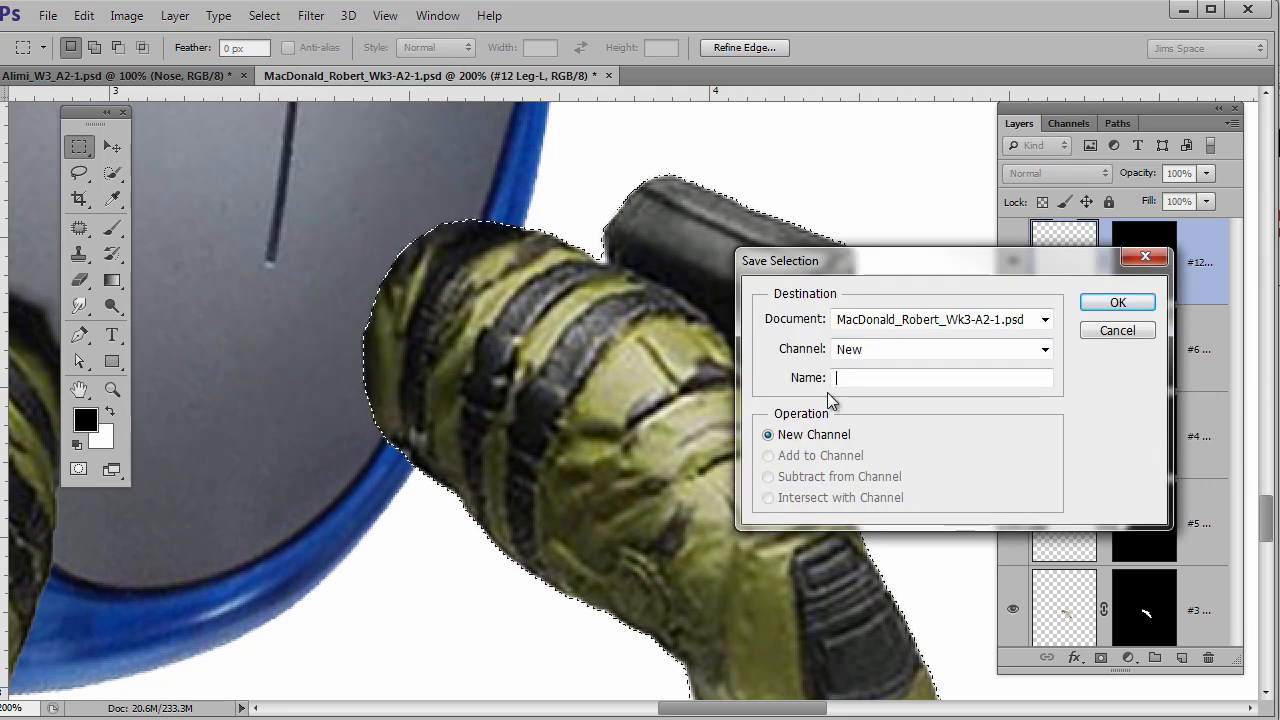
text(leg)
key(Return)
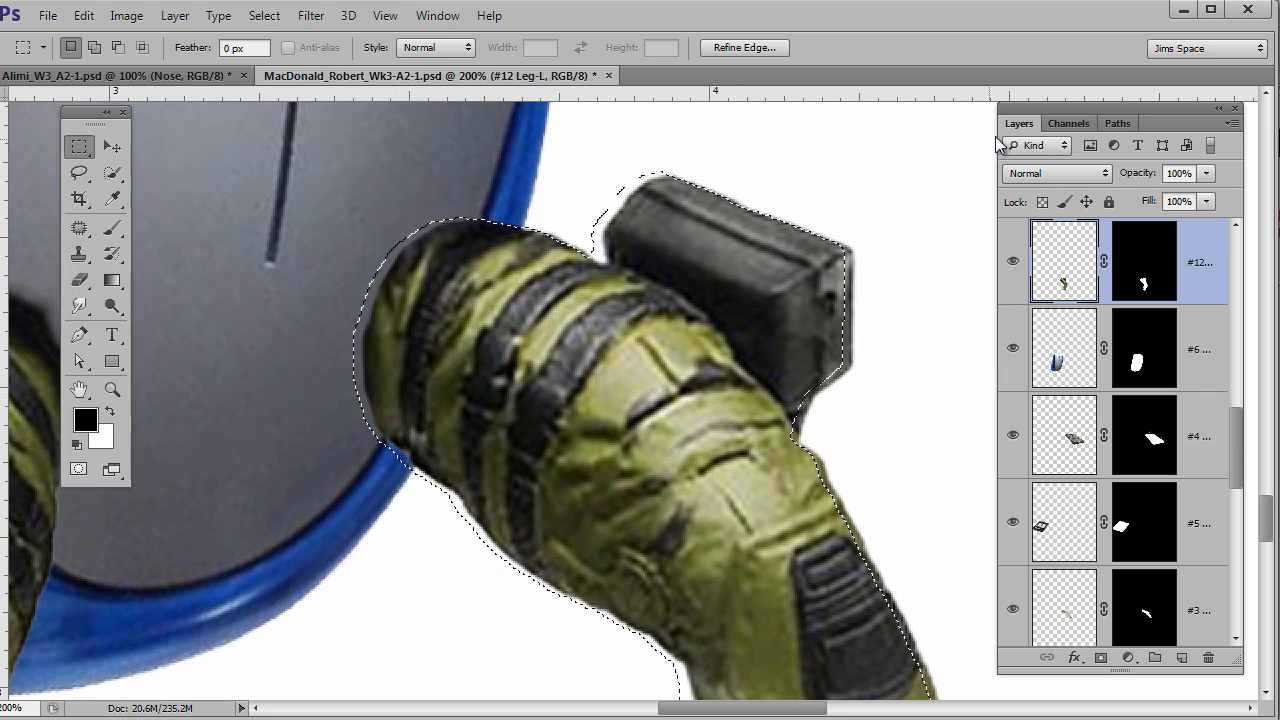
Subtract the leg channel from the shifted selection and view the leg channel before returning to the RGB composite and the layer stack.
click(1066, 123)
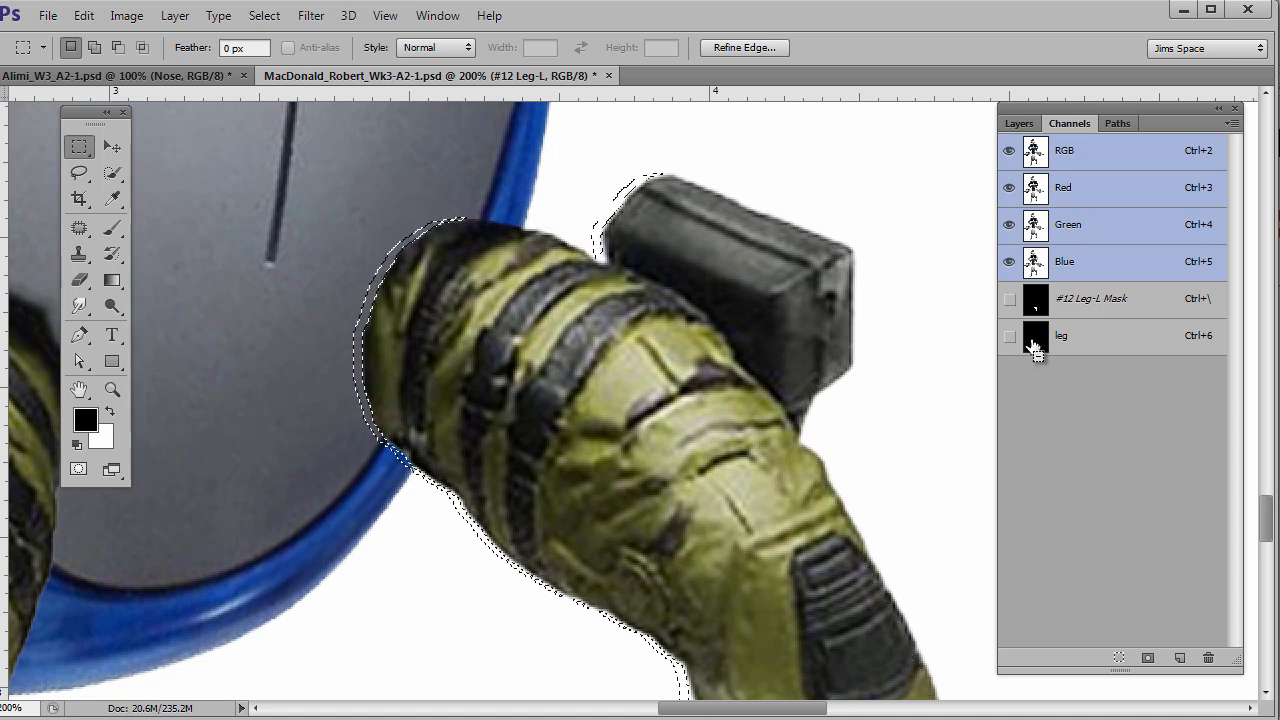
click(1128, 350)
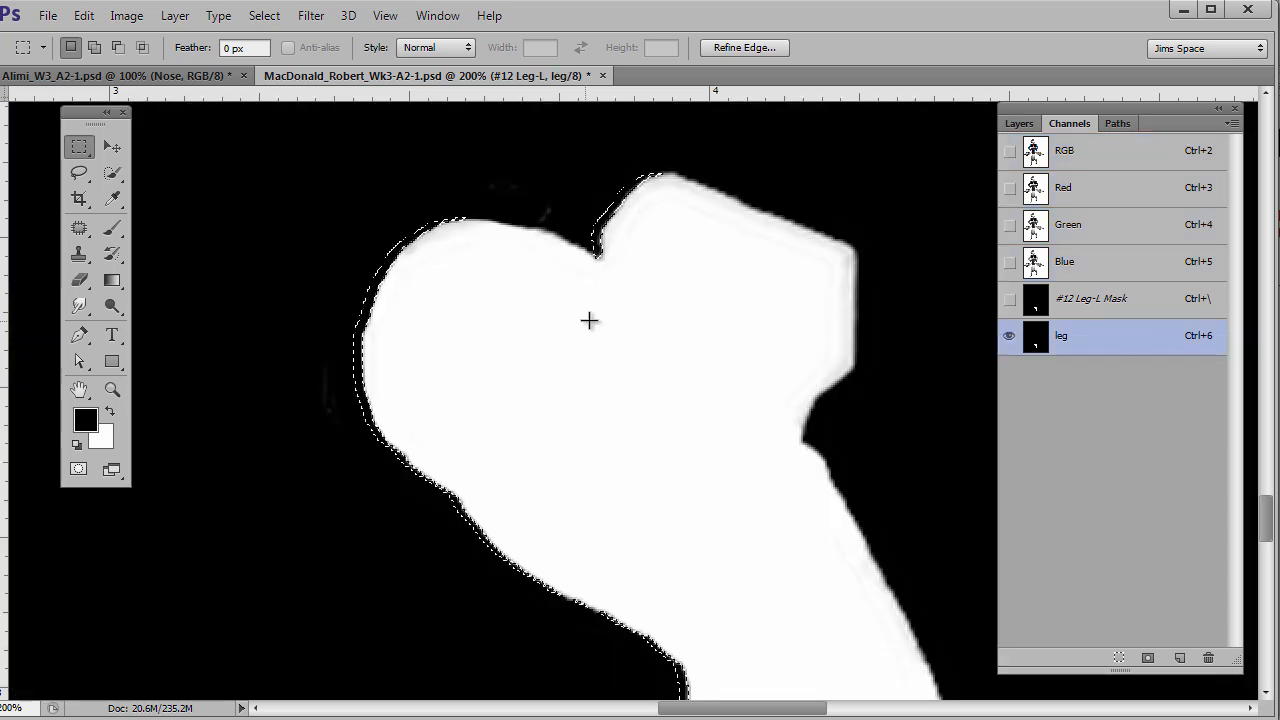
click(1128, 157)
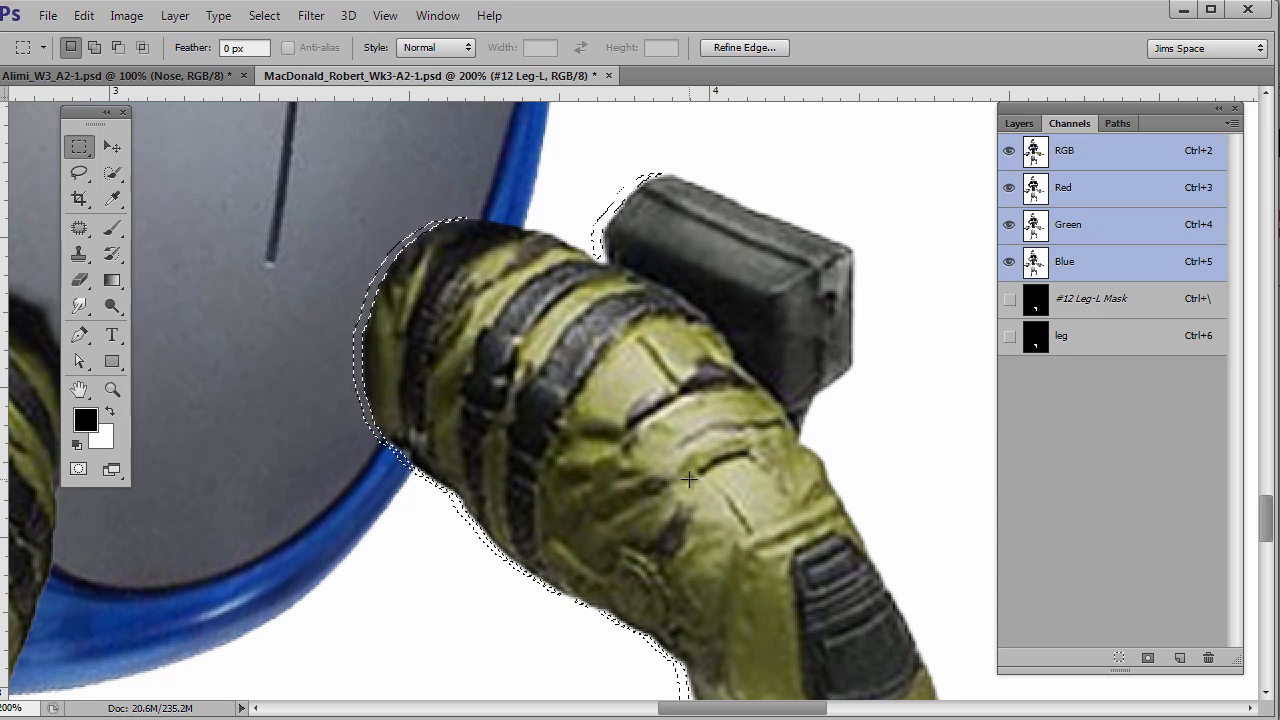
click(1027, 124)
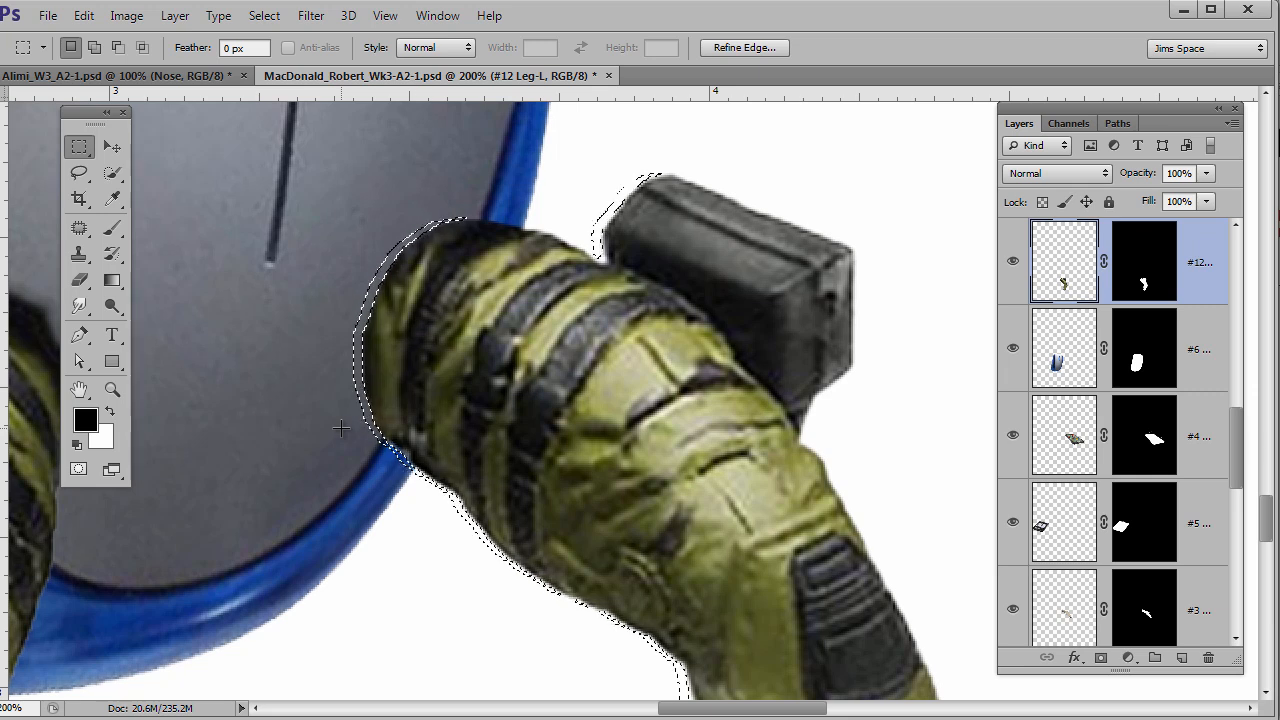
Identify the #12 Leg-L layer by toggling its visibility and add a new empty layer directly above it.
drag(1243, 474, 1249, 429)
click(1013, 473)
click(1013, 473)
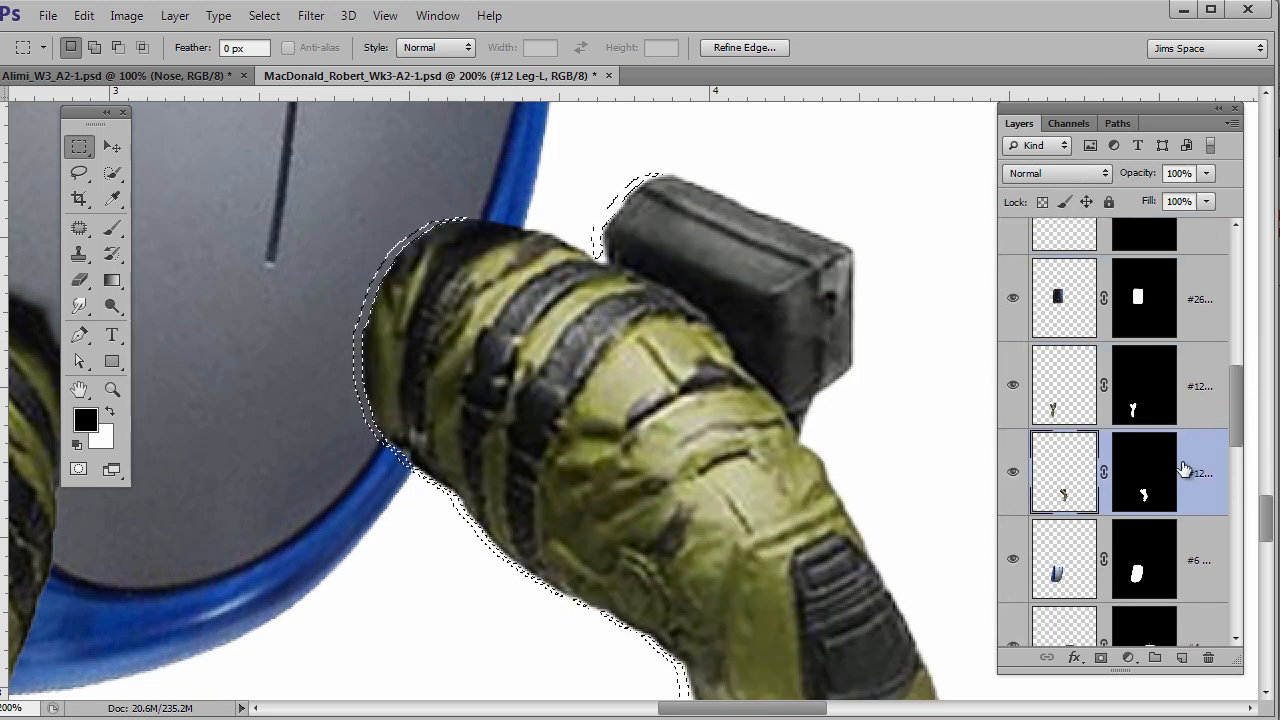
click(1180, 657)
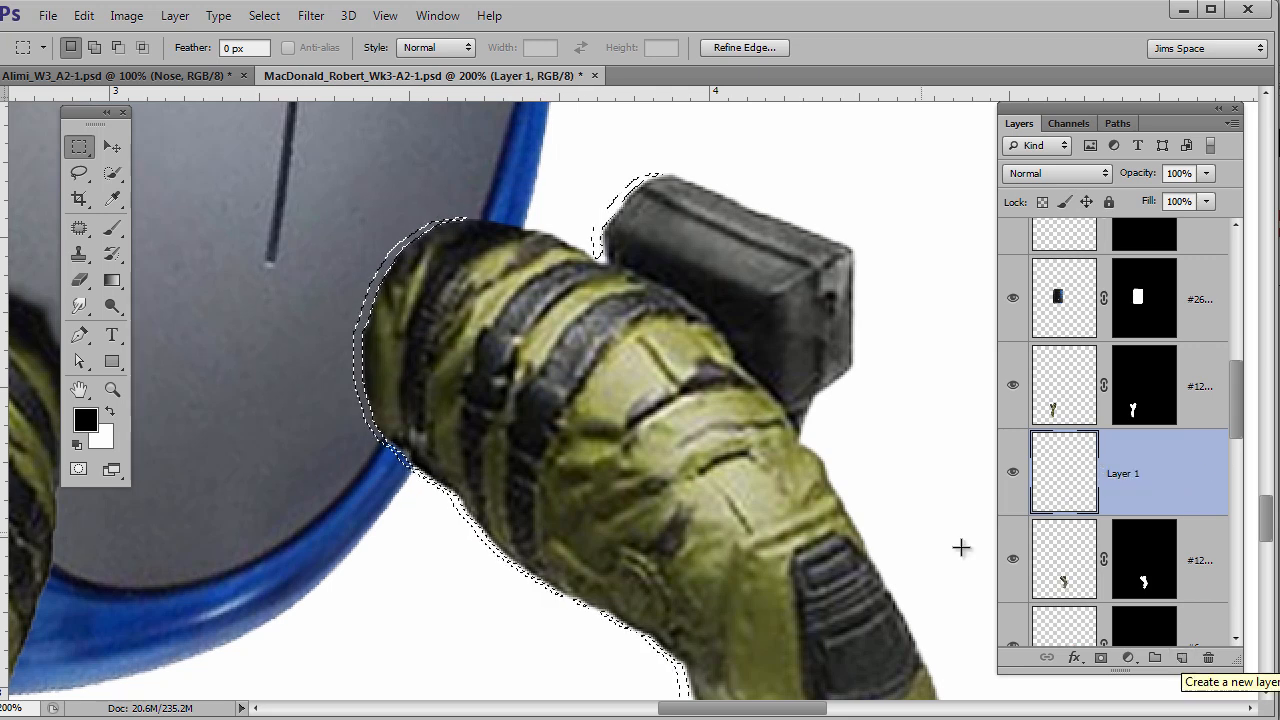
With a 35 px black brush and the selection outline hidden, paint a shadow inside the crescent along the leg's outer edge on Layer 1.
click(113, 229)
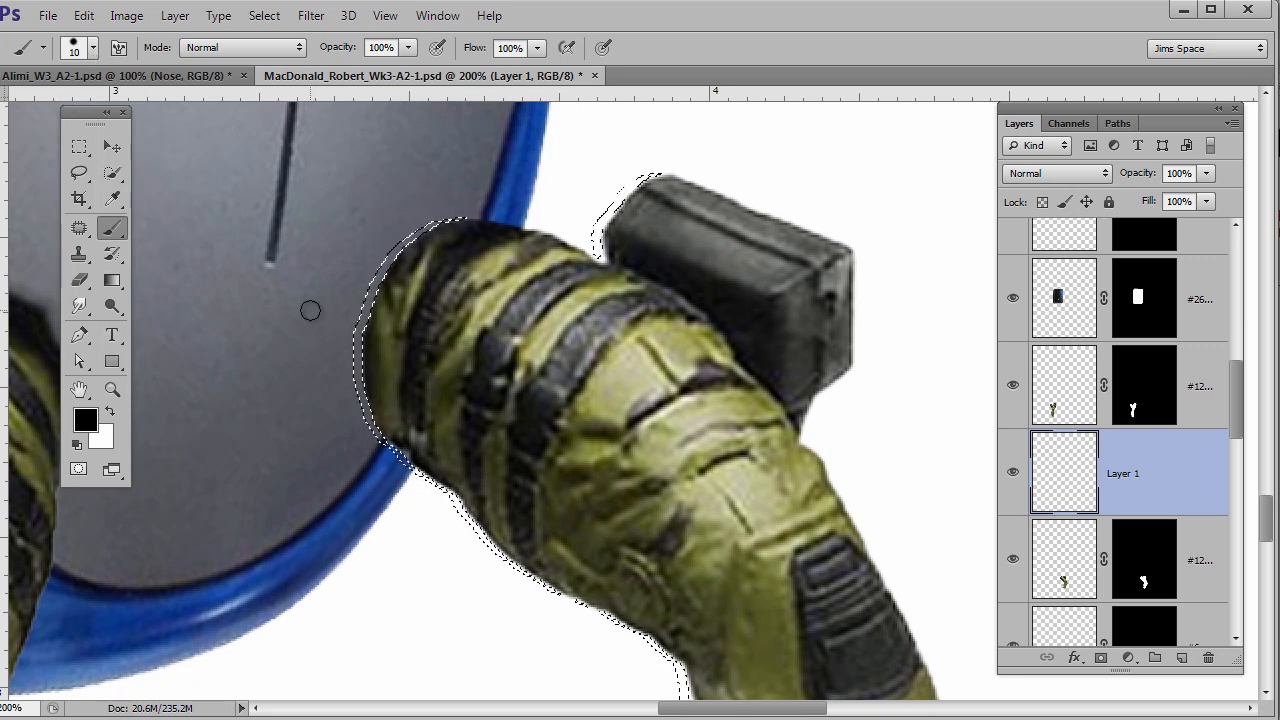
key(bracketright)
key(bracketright)
key(bracketright)
key(bracketright)
key(bracketright)
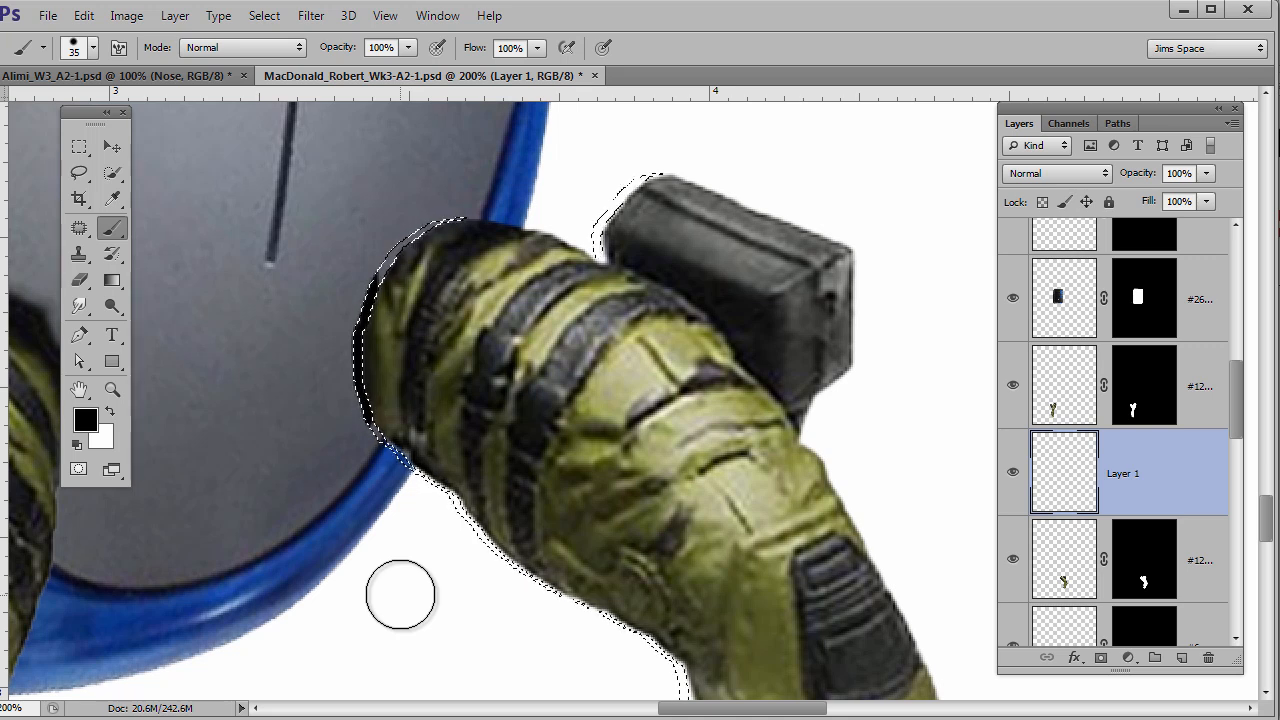
key(ctrl+d)
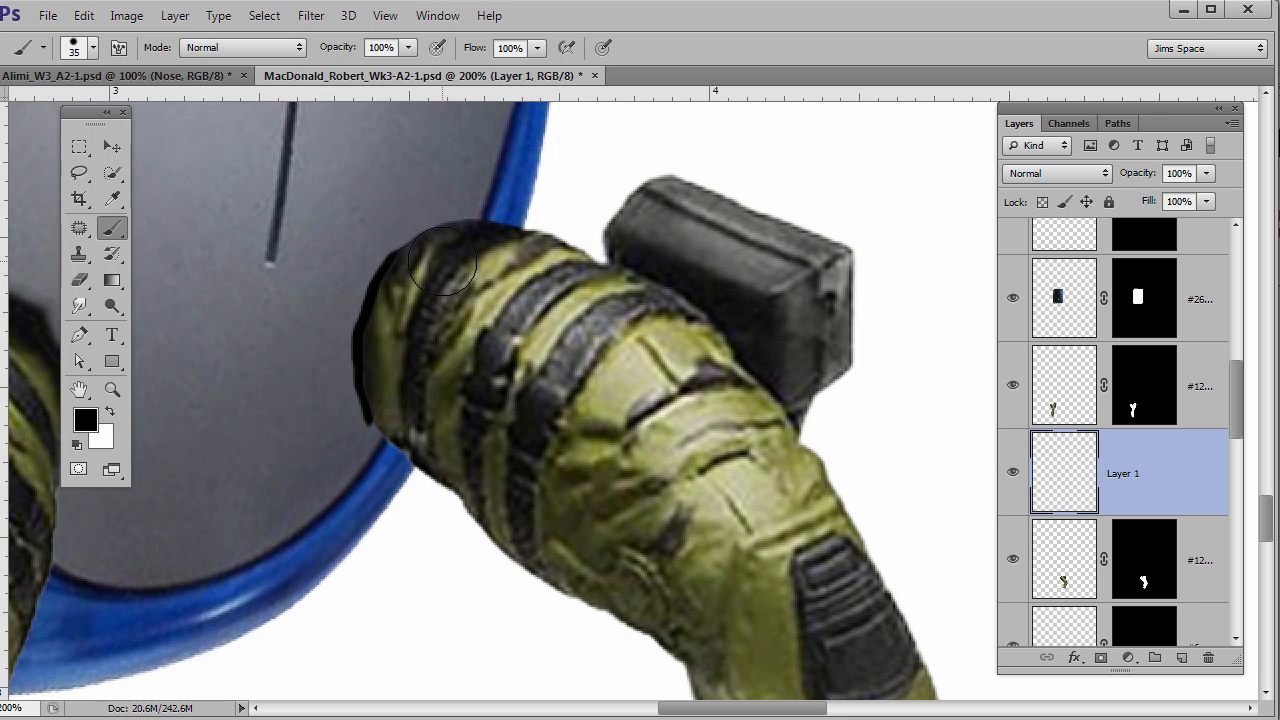
mouse_move(400, 285)
mouse_down()
mouse_move(379, 338)
mouse_move(387, 398)
mouse_move(412, 415)
mouse_up()
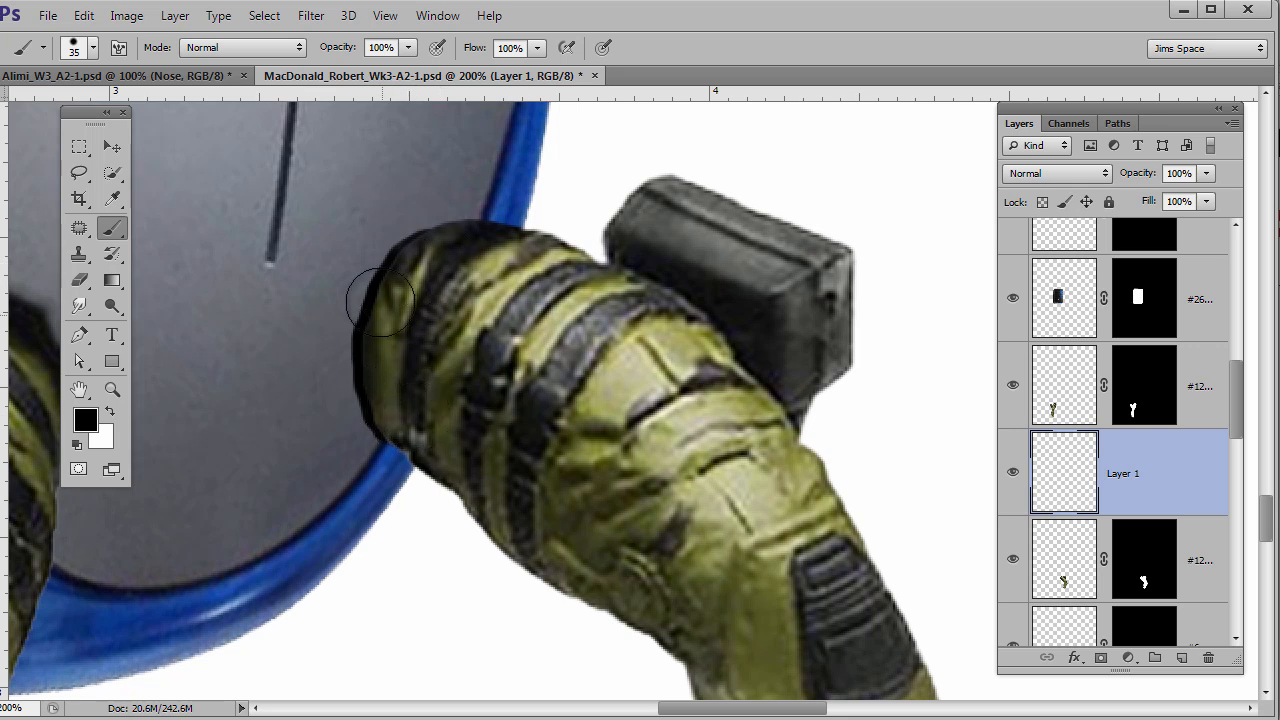
mouse_move(385, 265)
mouse_down()
mouse_move(432, 244)
mouse_move(467, 266)
mouse_move(482, 338)
mouse_up()
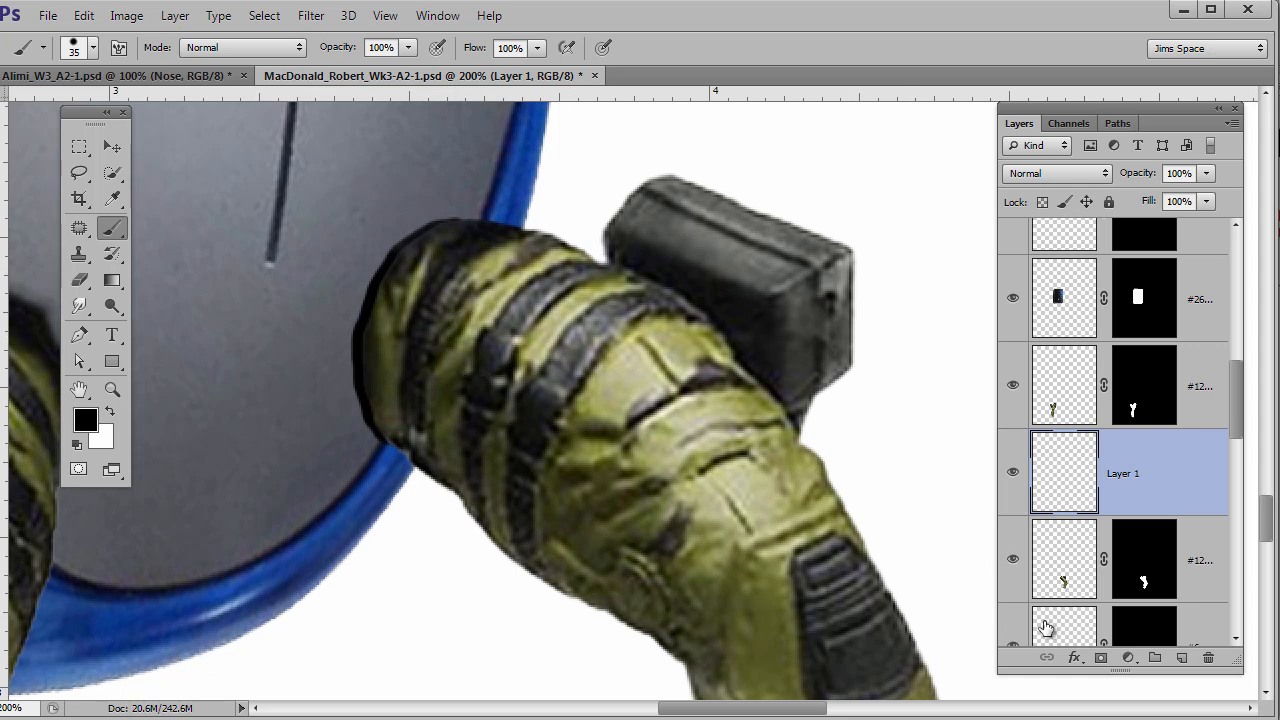
Select the #12 Leg-L layer and compare the leg with the painted shadow on Layer 1 hidden and shown.
click(1214, 582)
click(1012, 430)
click(1012, 430)
click(1012, 430)
click(1012, 430)
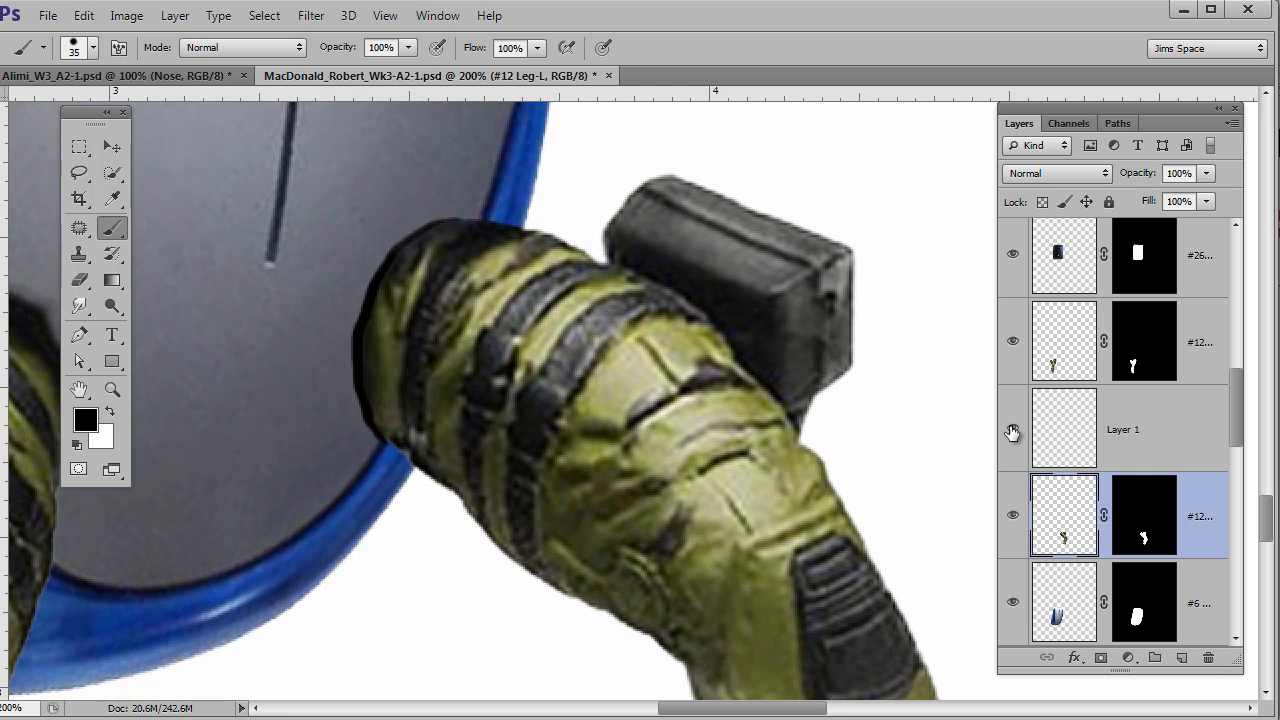
click(1012, 430)
click(1012, 430)
Add a Levels adjustment above the #12 Leg-L layer and brighten it by setting the white input level to 172.
click(1128, 658)
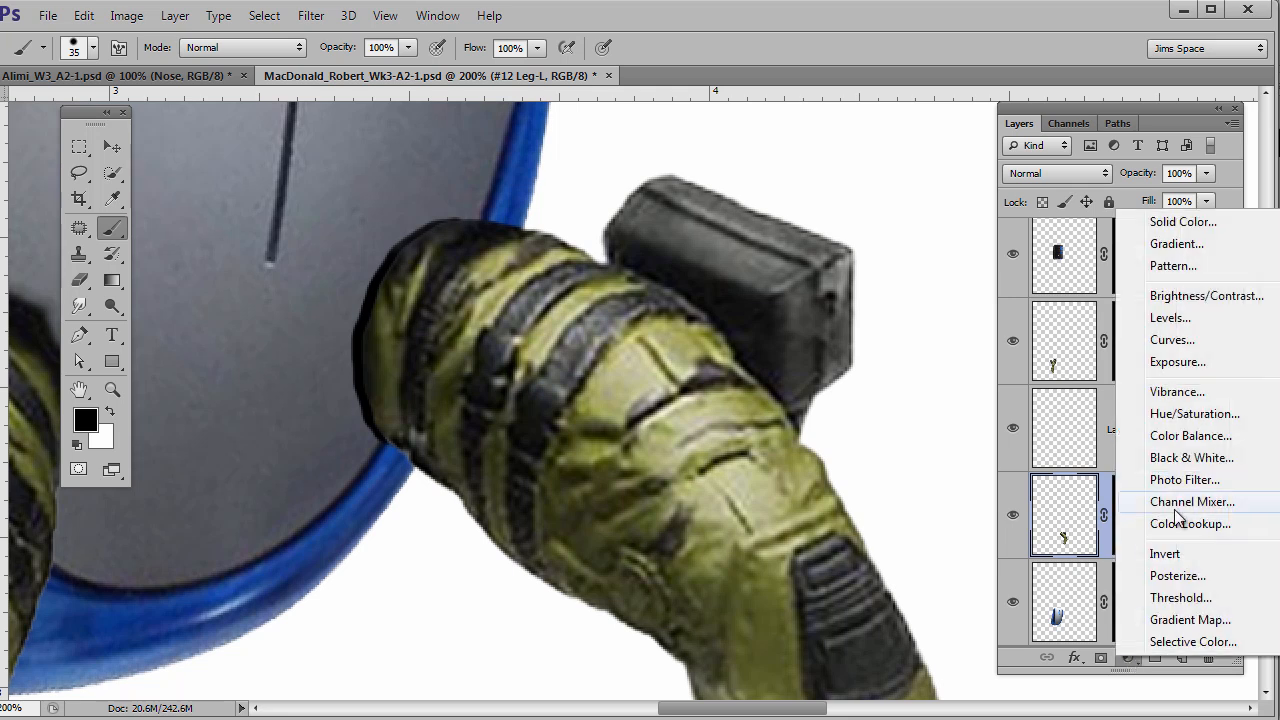
click(1168, 318)
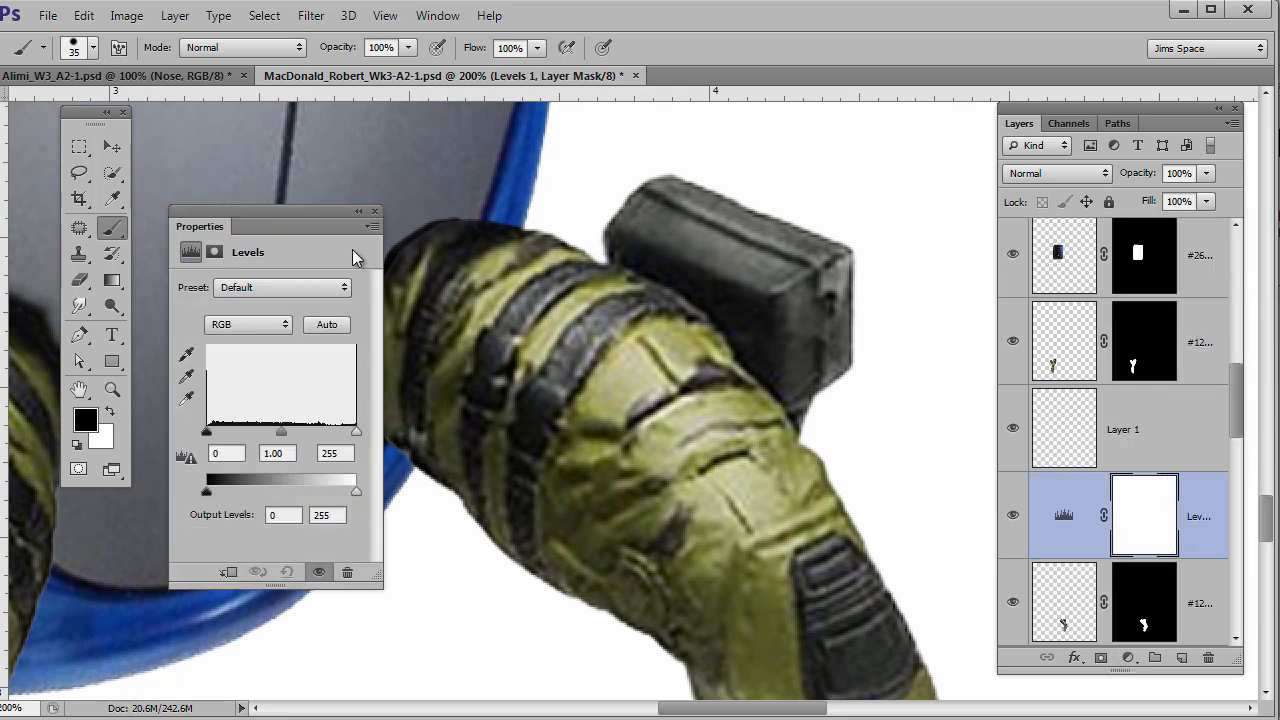
drag(289, 212, 233, 148)
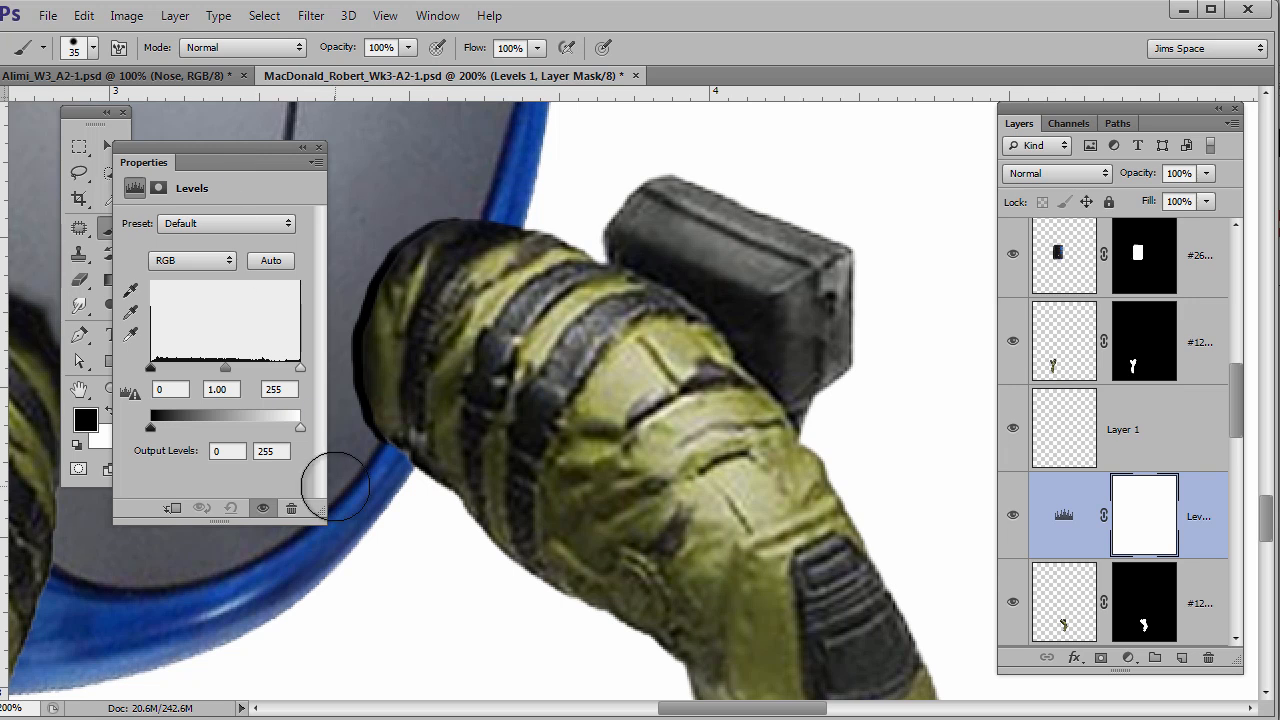
drag(301, 367, 252, 373)
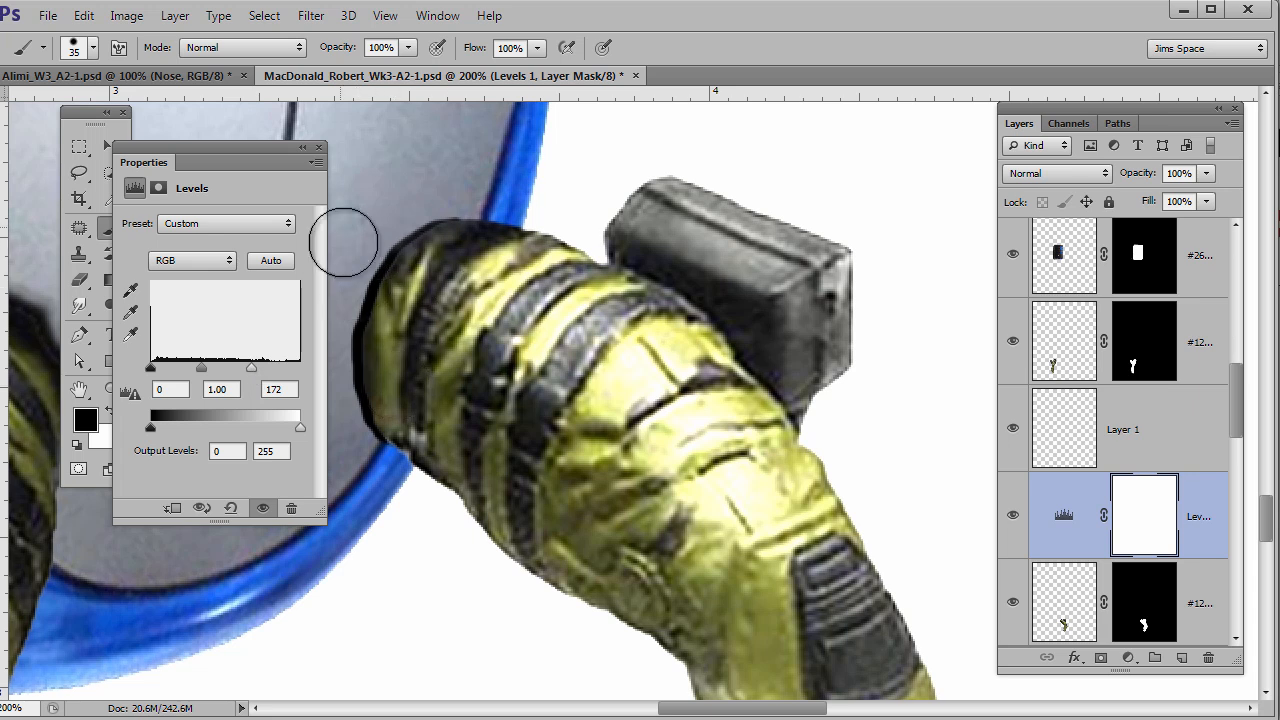
click(319, 150)
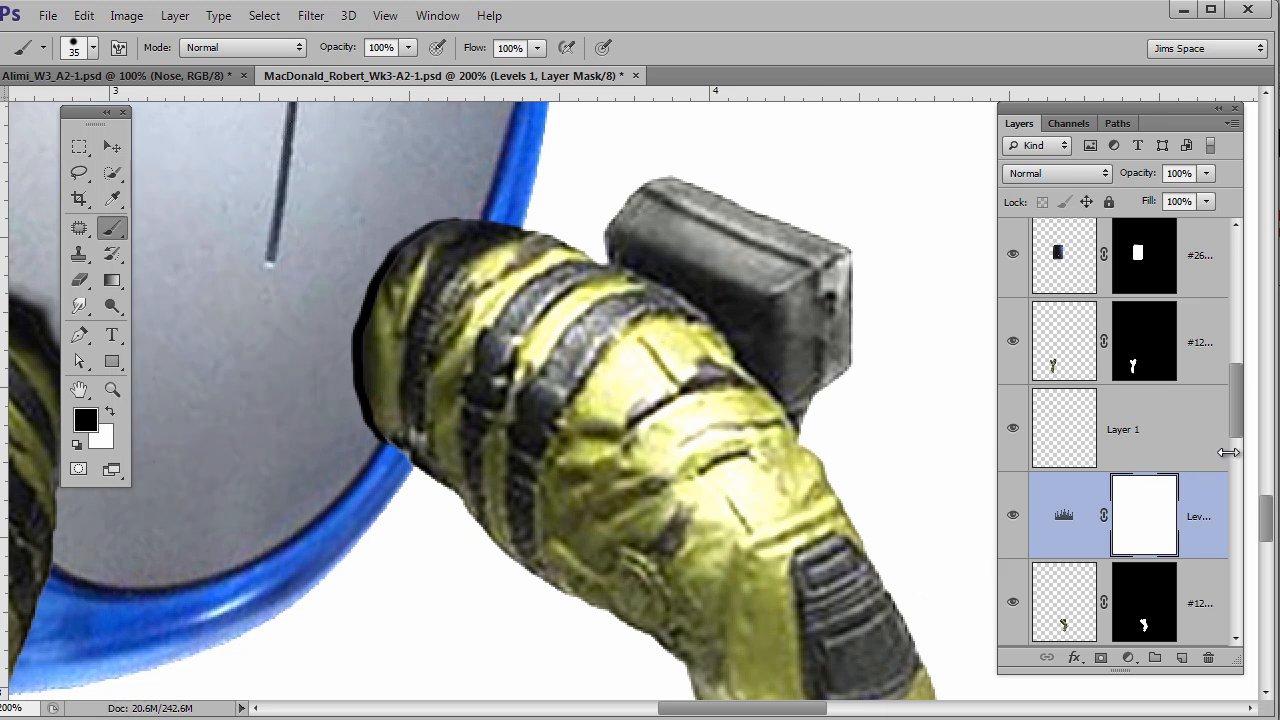
Clip the Levels adjustment to the #12 Leg-L layer and toggle its visibility to check its effect.
mouse_move(1237, 414)
mouse_down()
mouse_move(1237, 486)
mouse_move(1237, 430)
mouse_up()
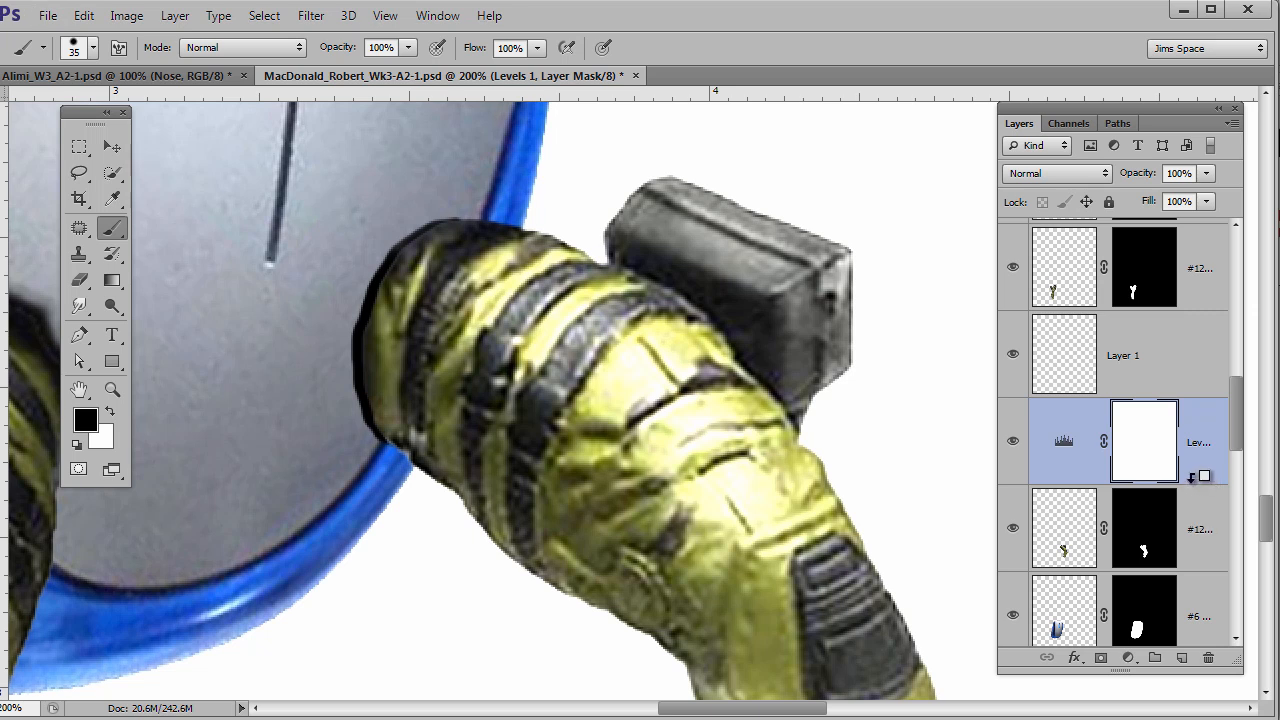
alt+click(1191, 478)
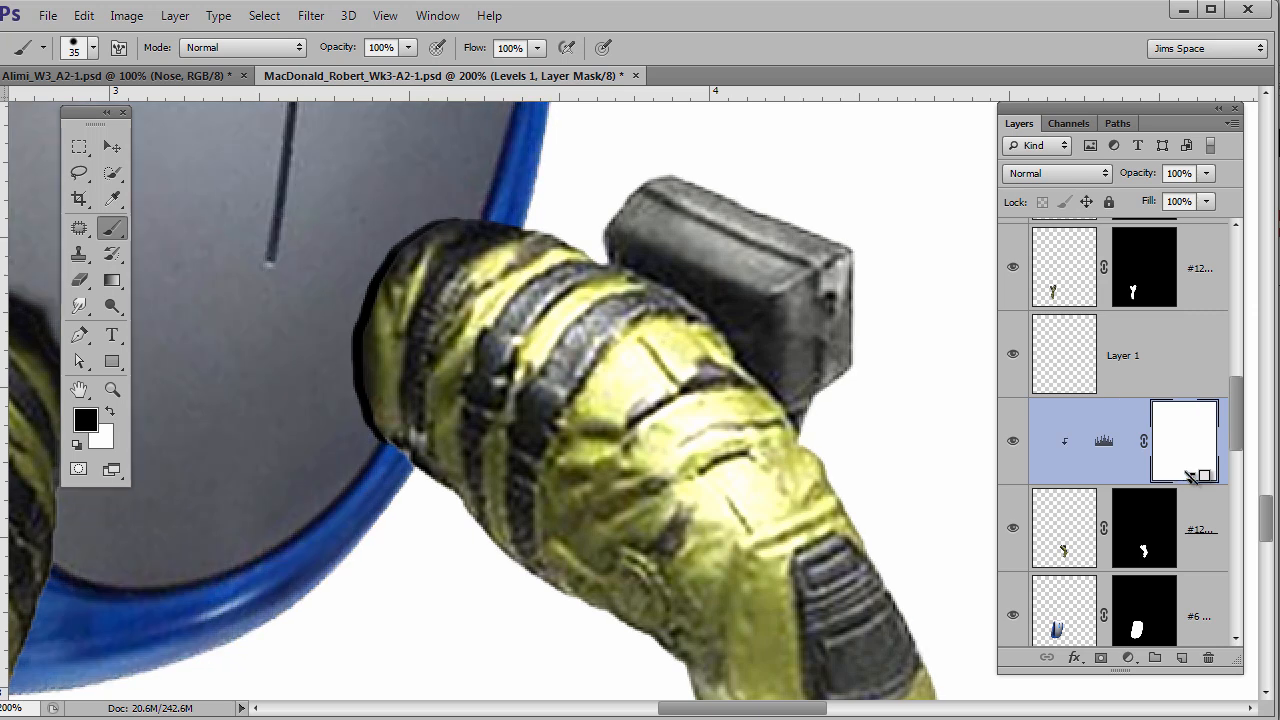
click(1013, 443)
click(1013, 443)
click(1013, 443)
click(1013, 443)
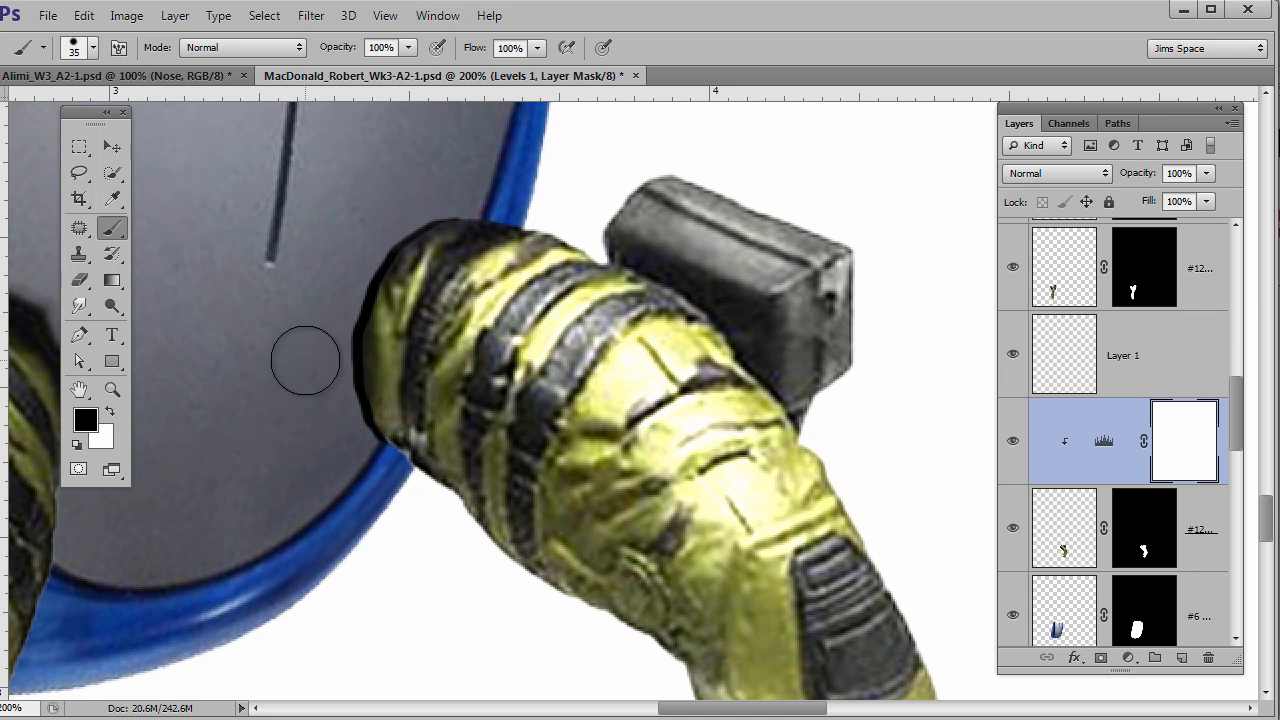
Examine both legs with the Levels adjustment and then the Layer 1 shadow switched off and on.
drag(366, 371, 537, 437)
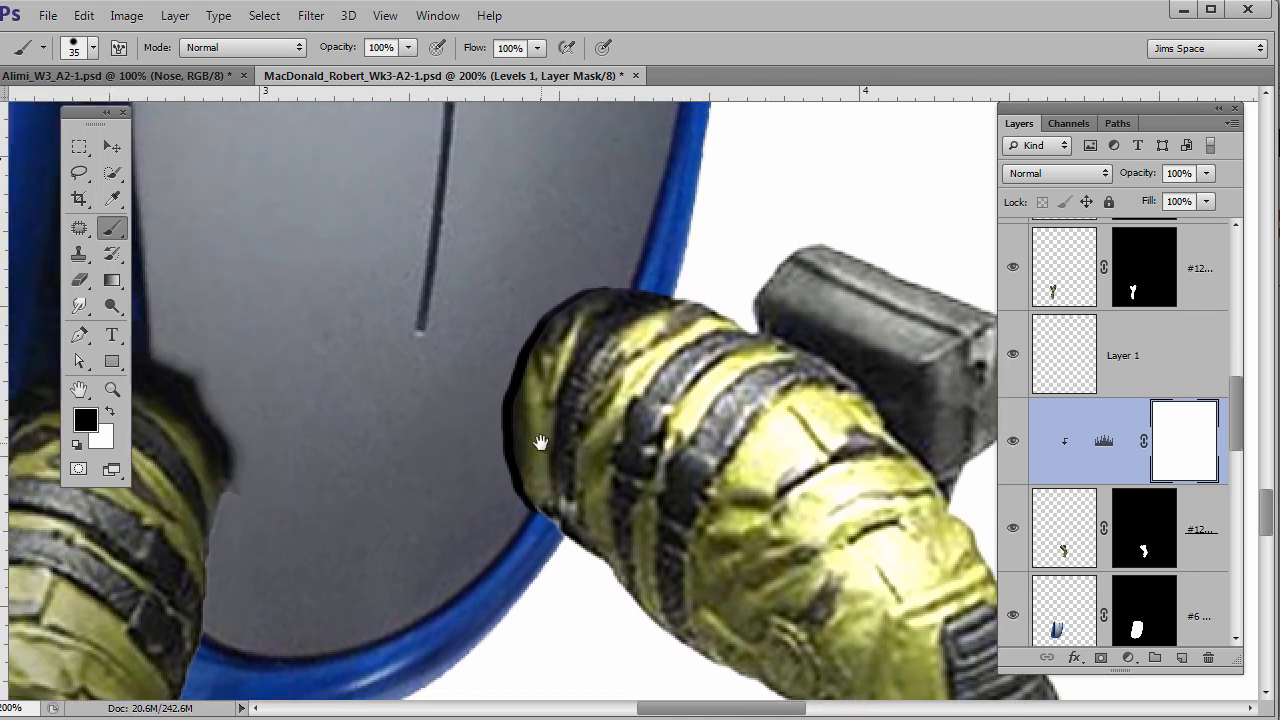
click(1012, 447)
click(1012, 447)
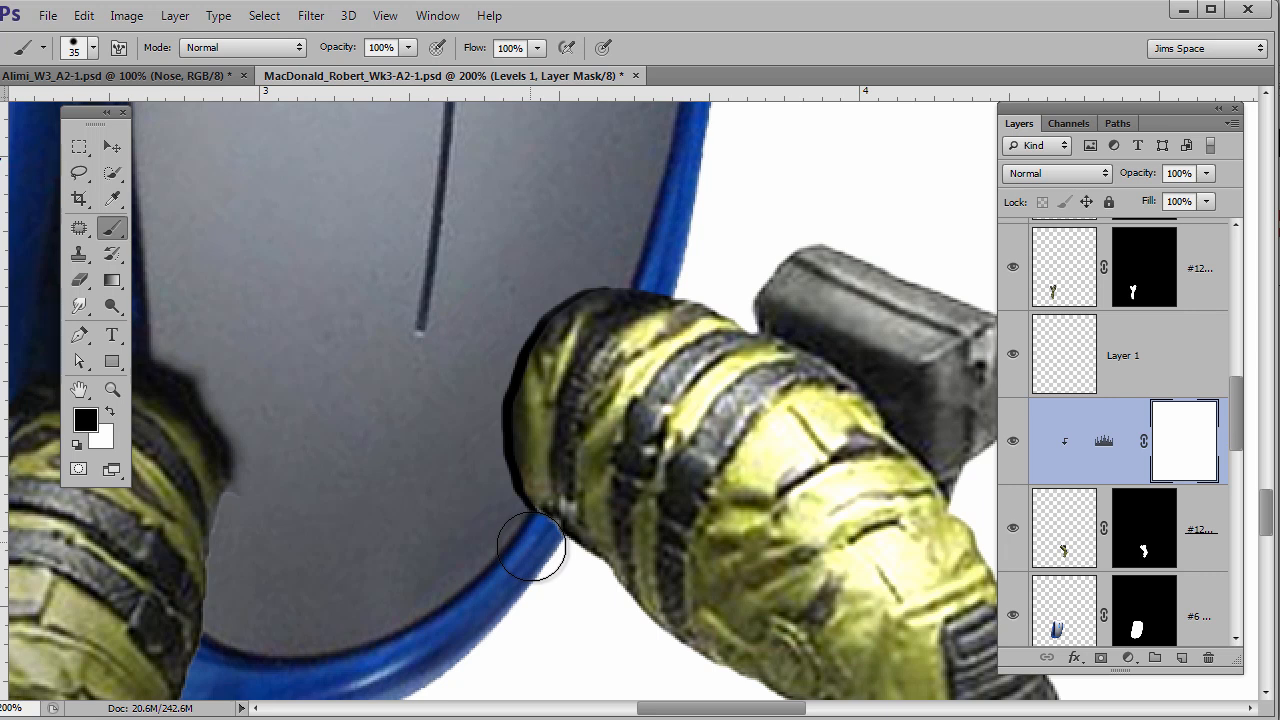
click(1013, 356)
click(1013, 356)
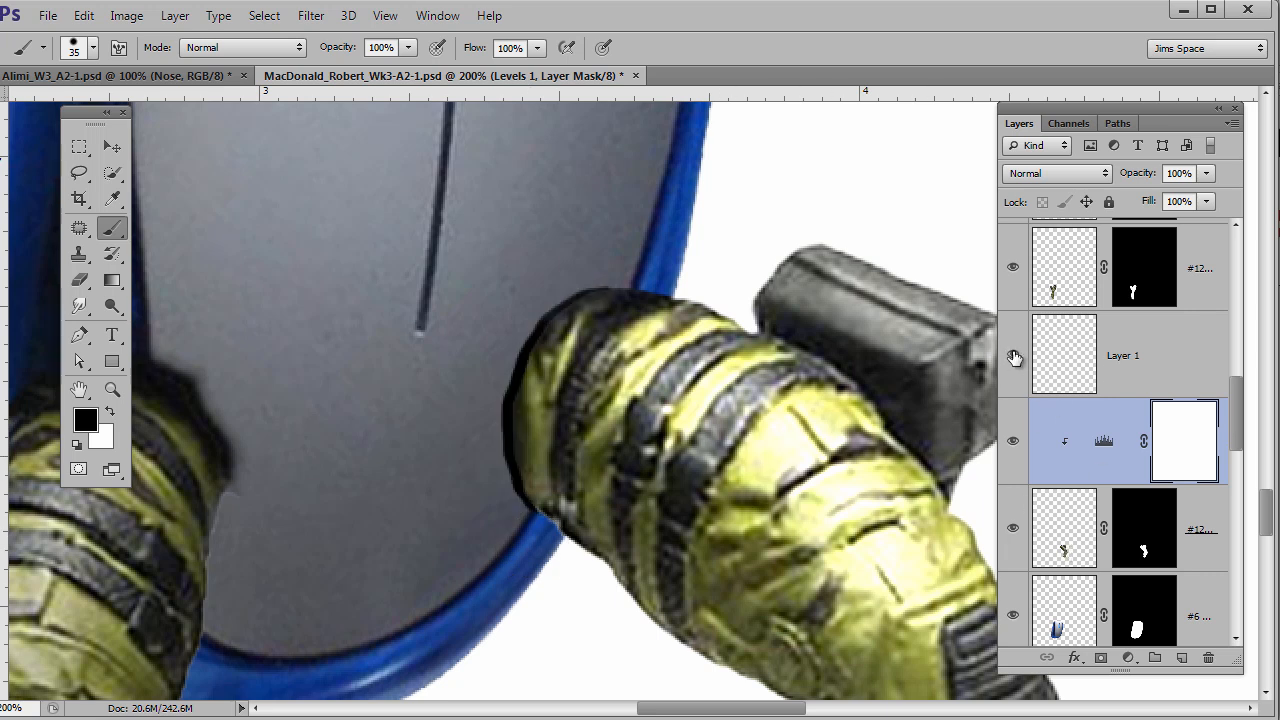
Load the painted shadow on Layer 1 as a selection and save it as a new unnamed channel.
ctrl+click(1064, 370)
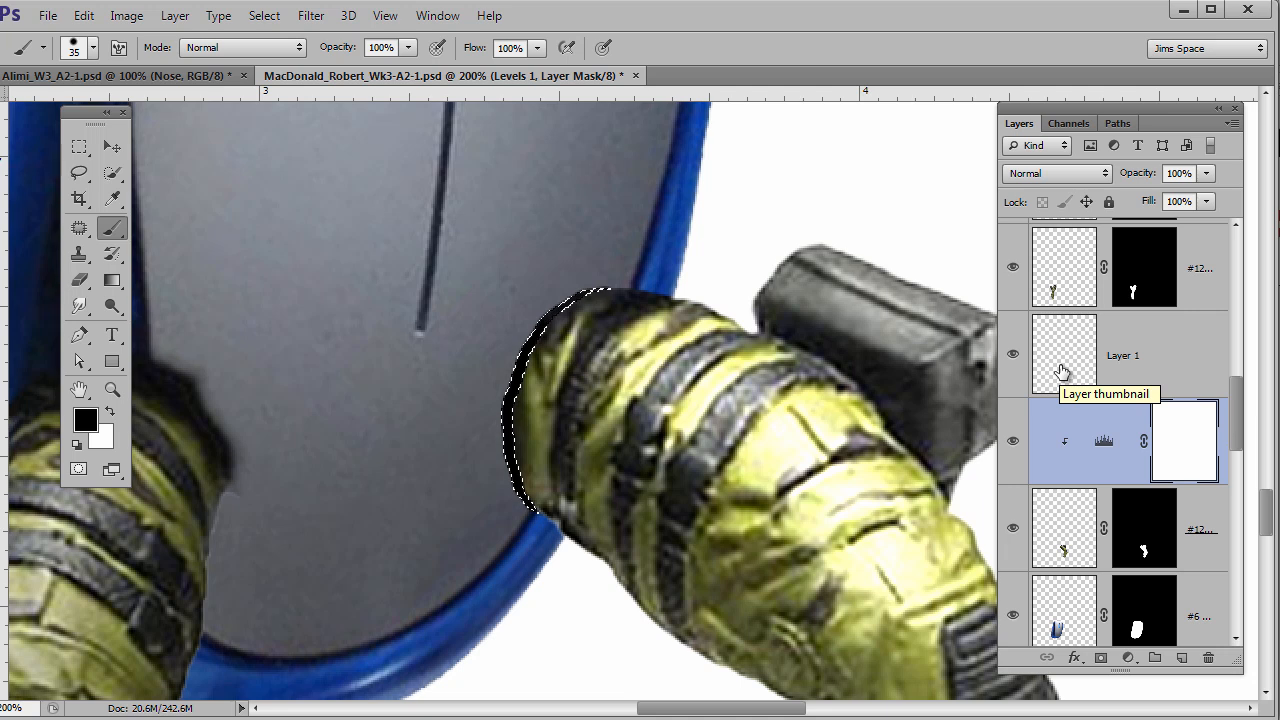
click(262, 16)
click(330, 385)
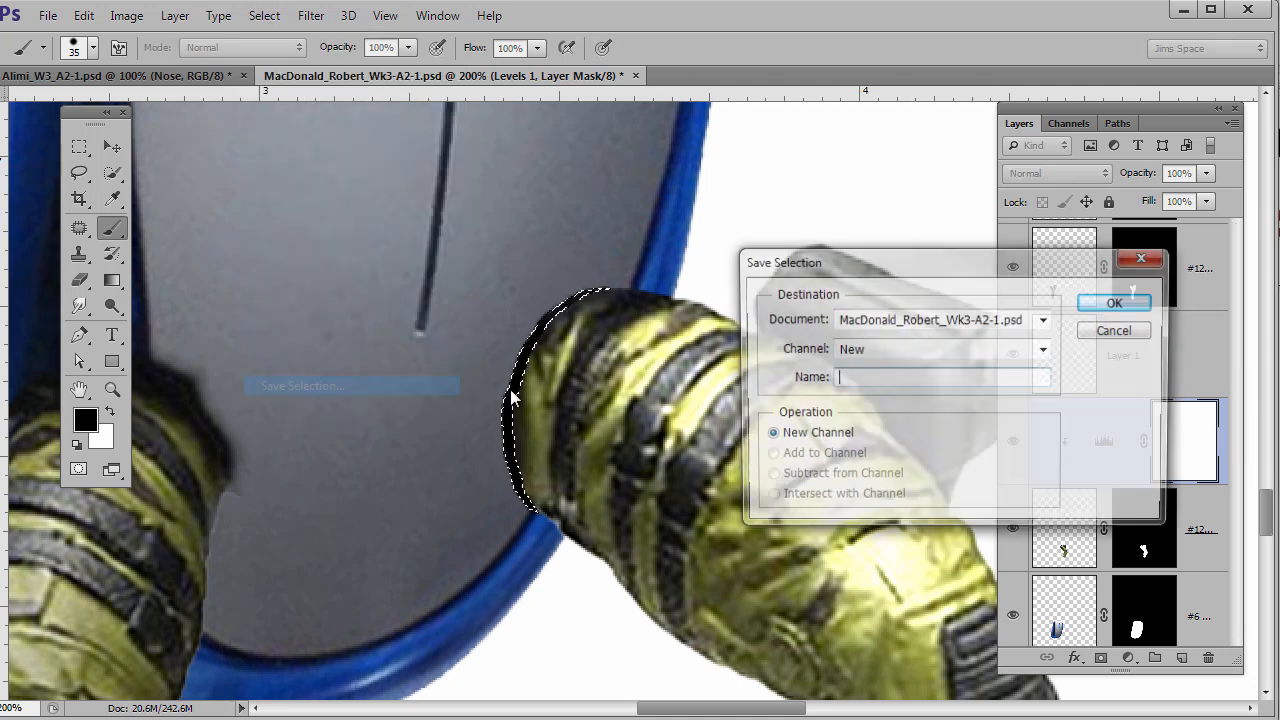
click(1117, 303)
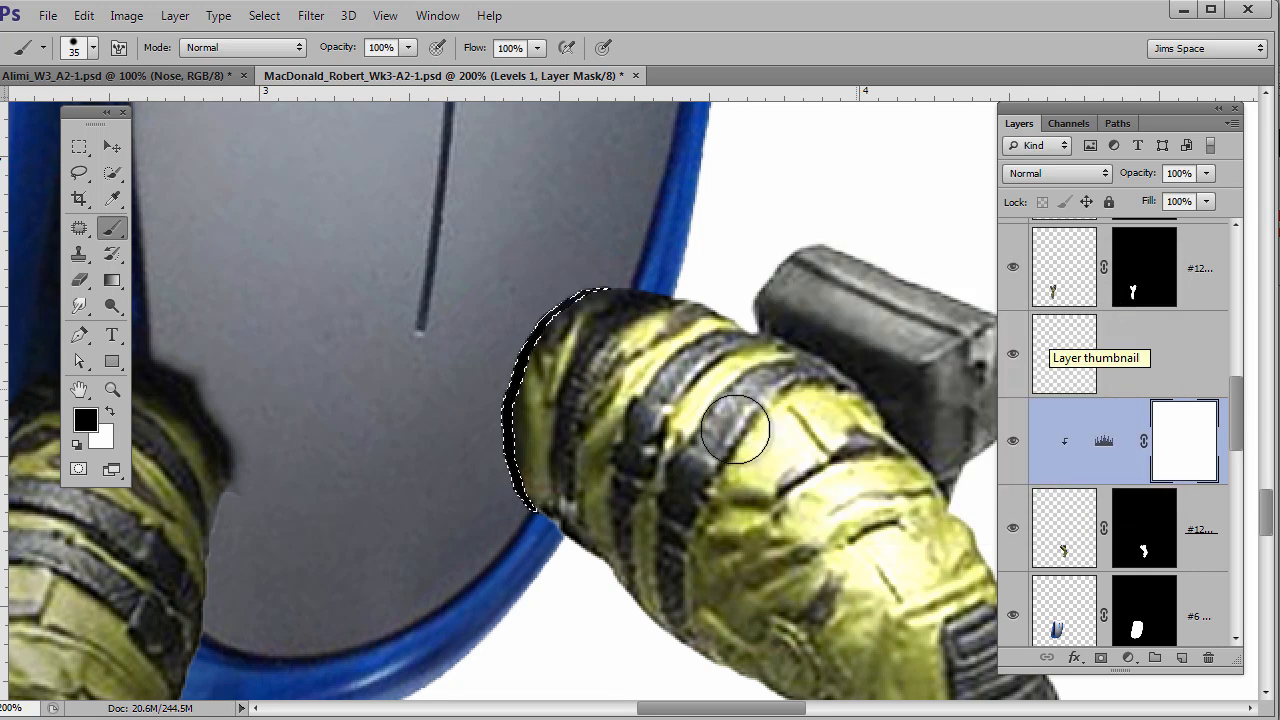
Shift the crescent selection slightly left using the Rectangular Marquee tool, working at 300% on the leg's edge.
ctrl+click(535, 474)
ctrl+click(535, 474)
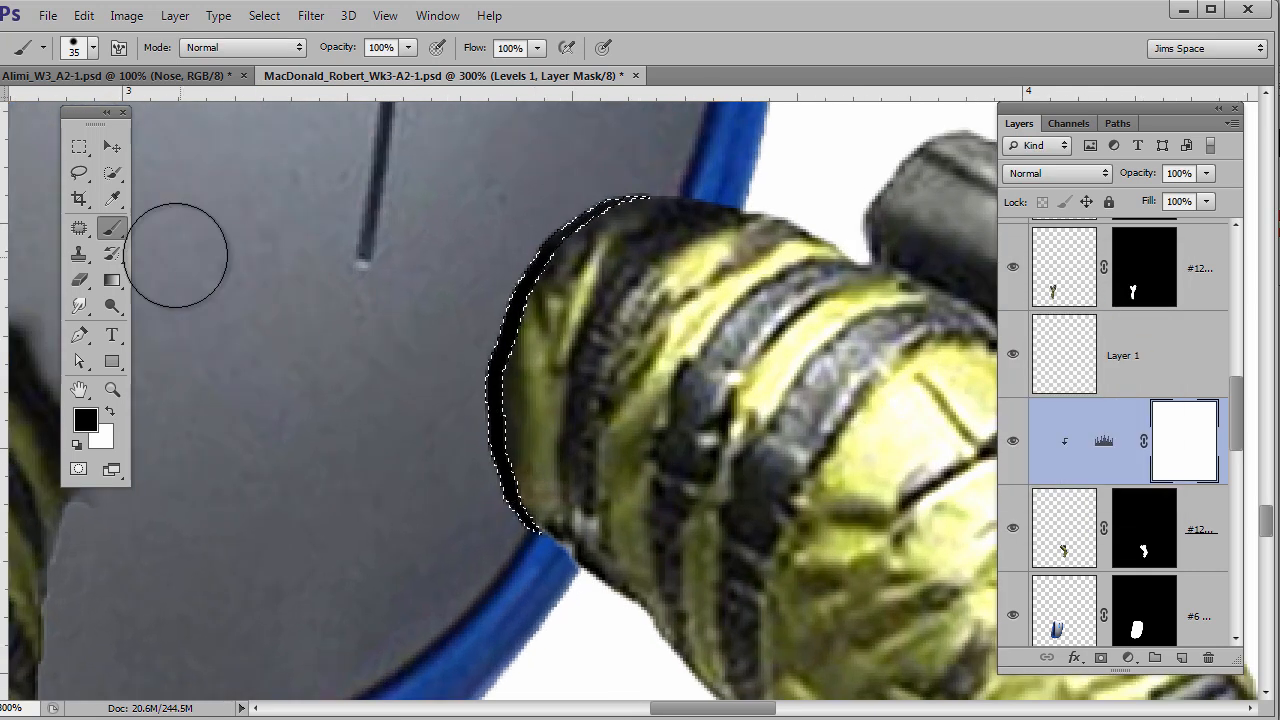
click(79, 148)
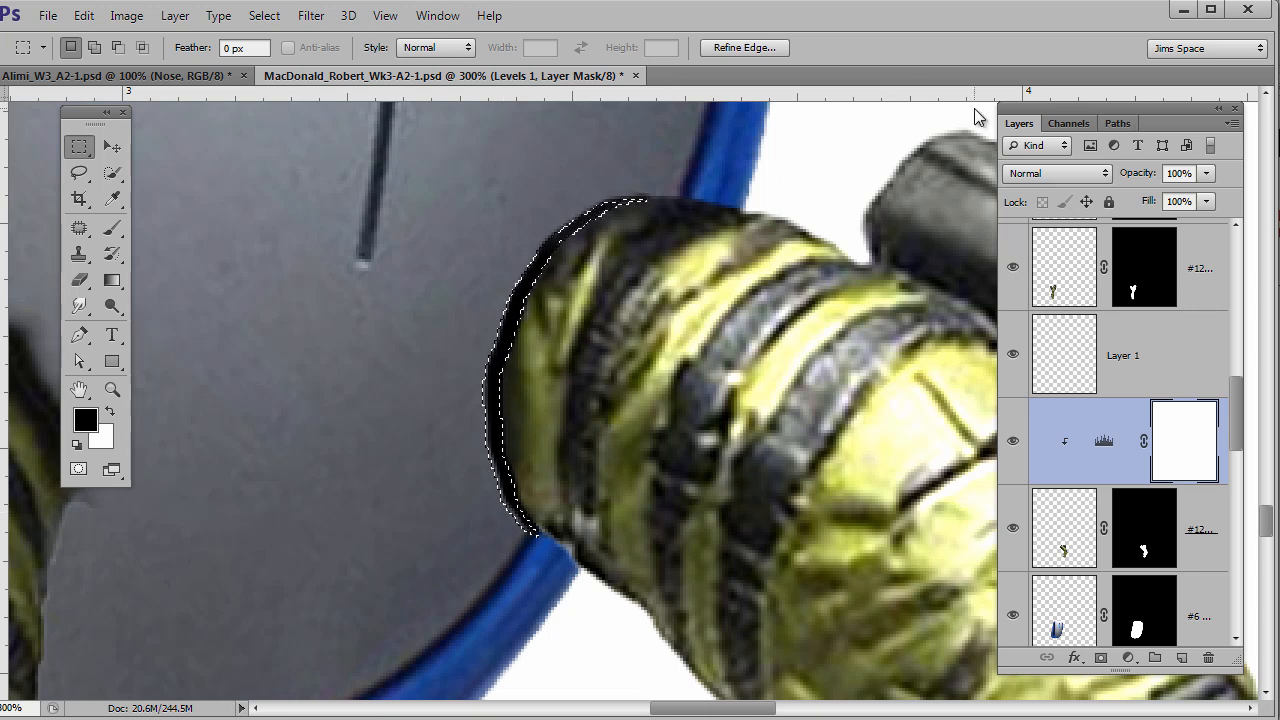
View the Alpha 1 channel, return to the RGB composite, and subtract Alpha 1 from the shifted crescent selection.
click(1073, 123)
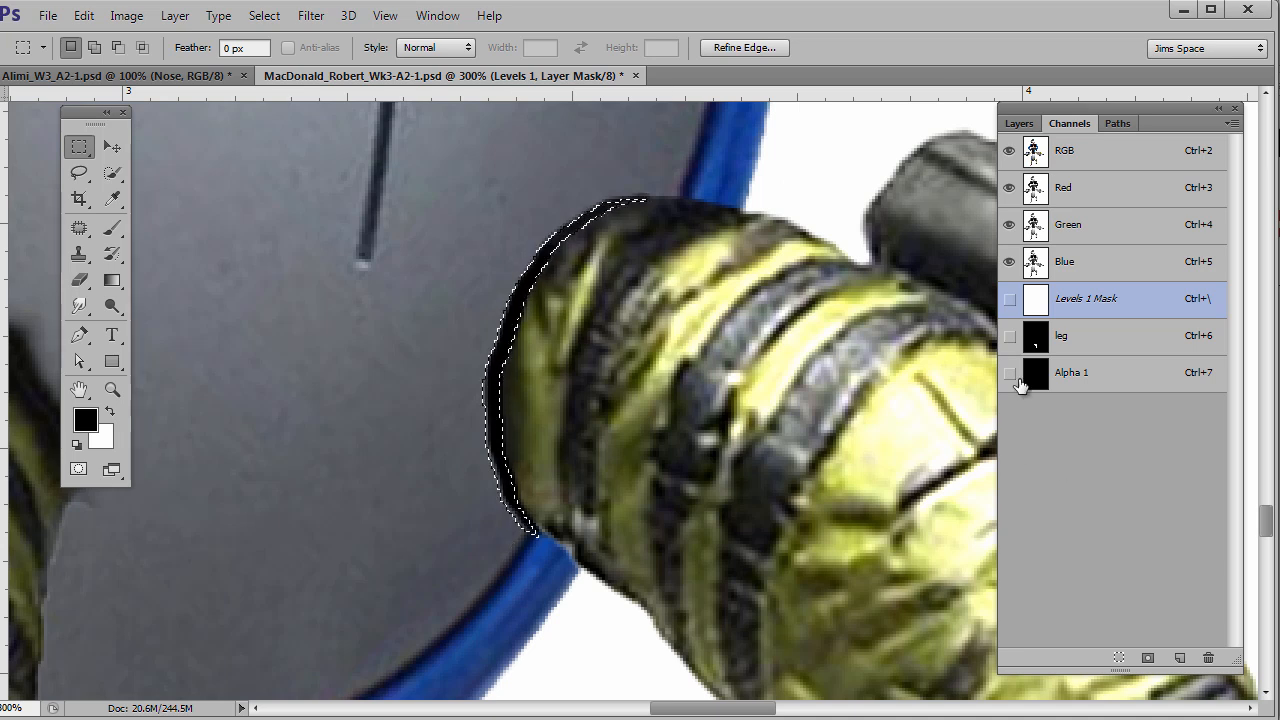
click(1100, 376)
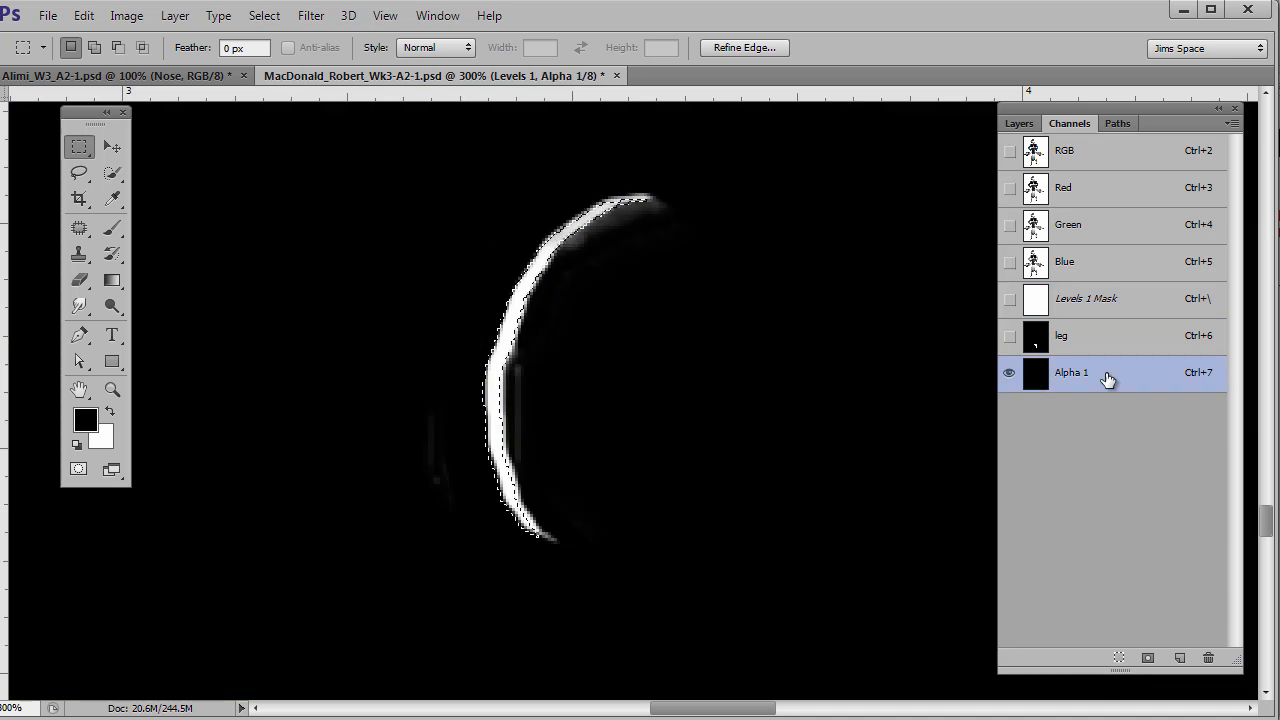
click(1155, 159)
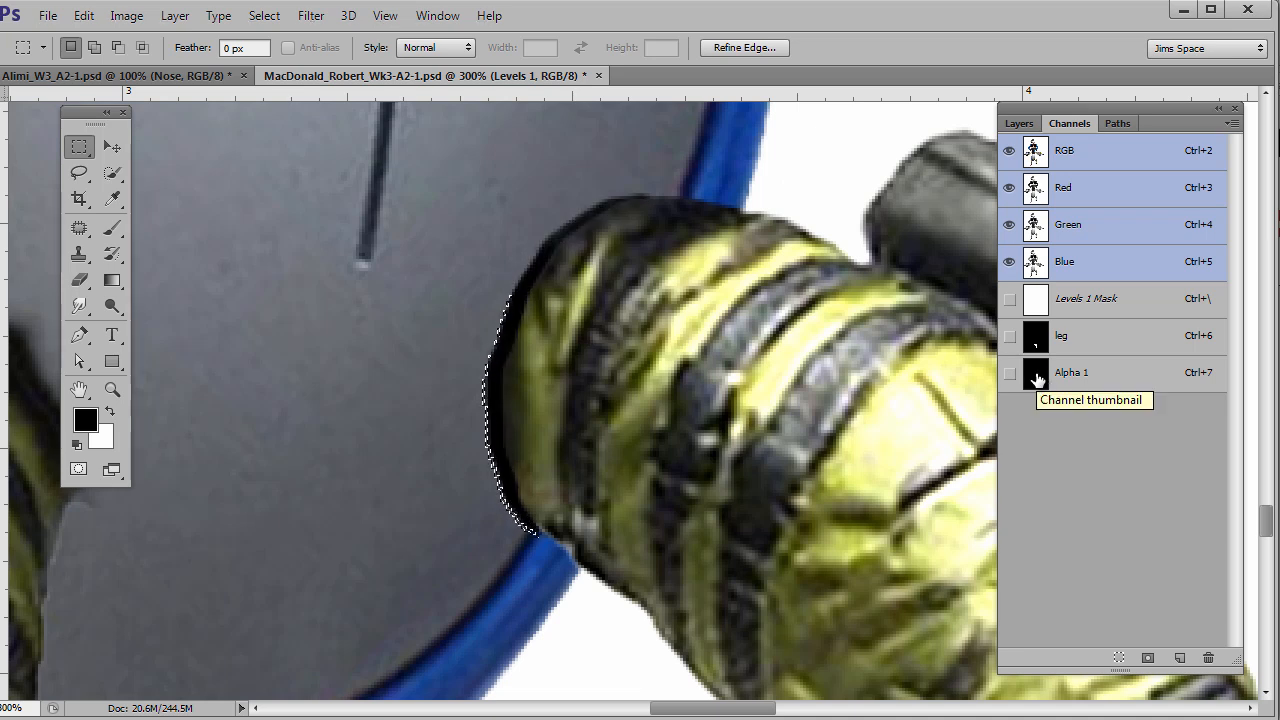
Paint the crescent selection white with the Brush on Layer 1 along the outer edge of the leg.
click(112, 409)
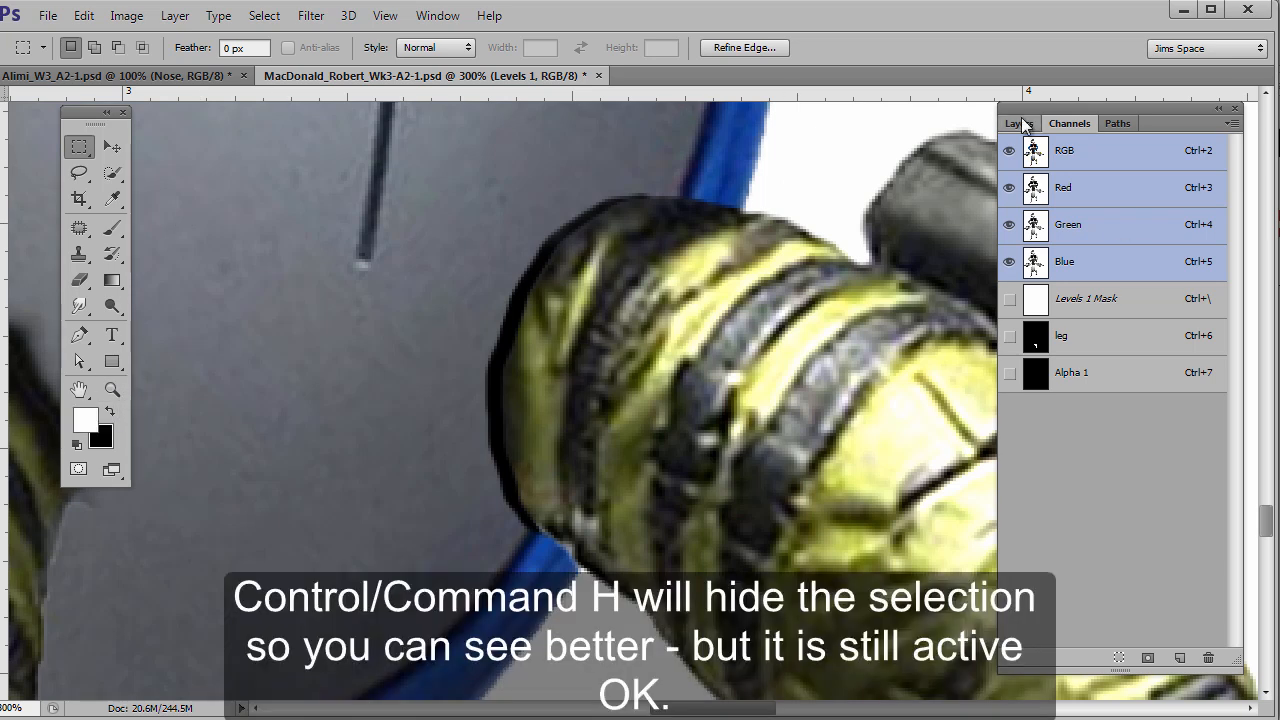
click(1019, 123)
click(1138, 376)
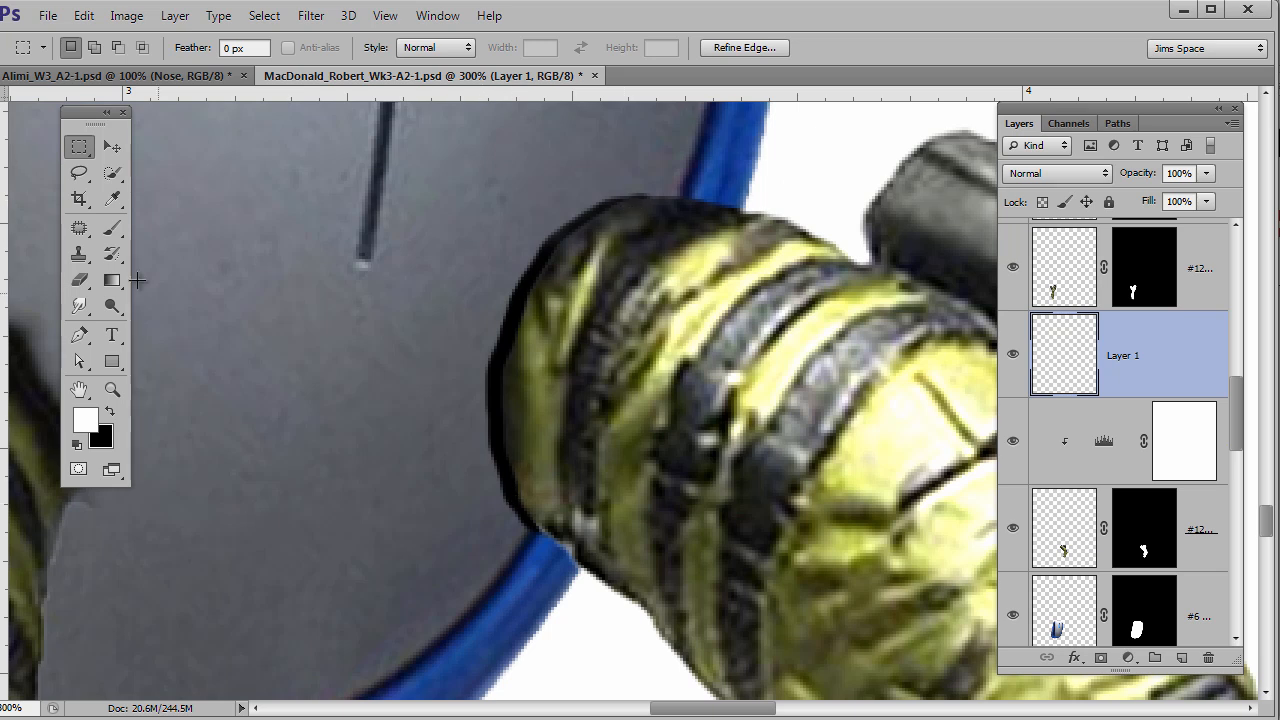
click(113, 228)
mouse_move(463, 349)
mouse_down()
mouse_move(449, 491)
mouse_move(451, 523)
mouse_move(471, 524)
mouse_up()
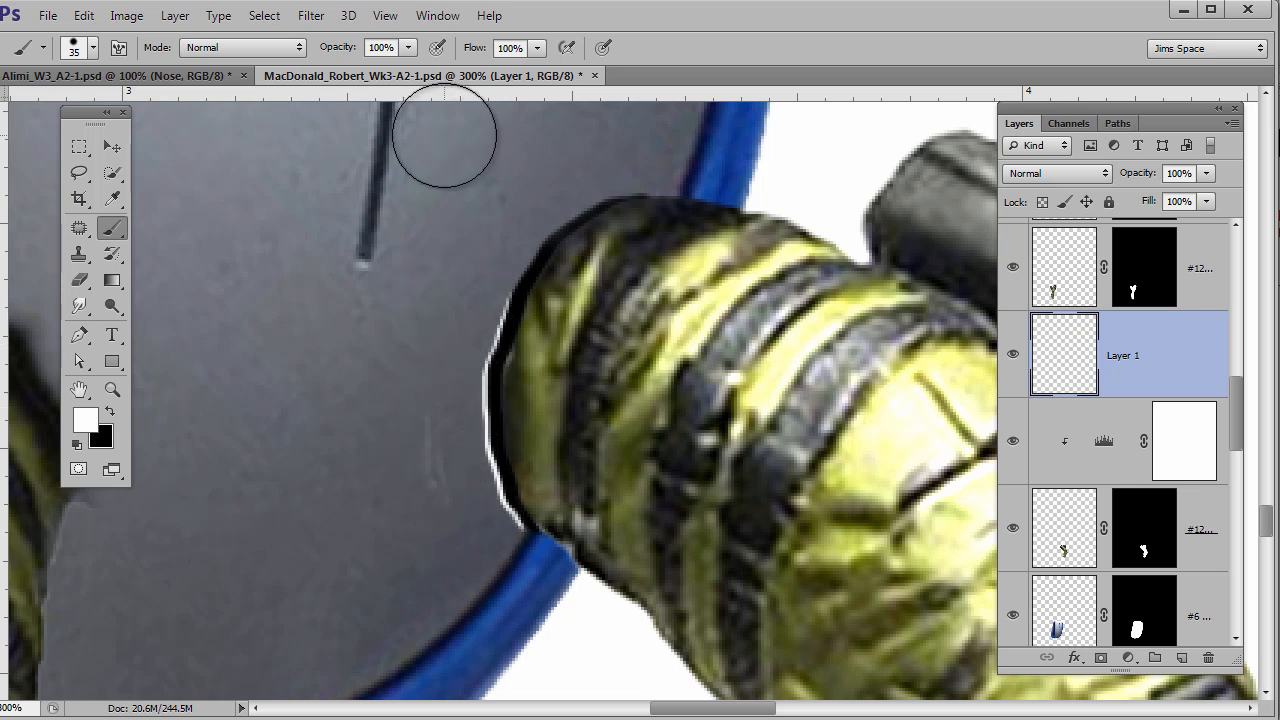
key(ctrl+minus)
key(ctrl+minus)
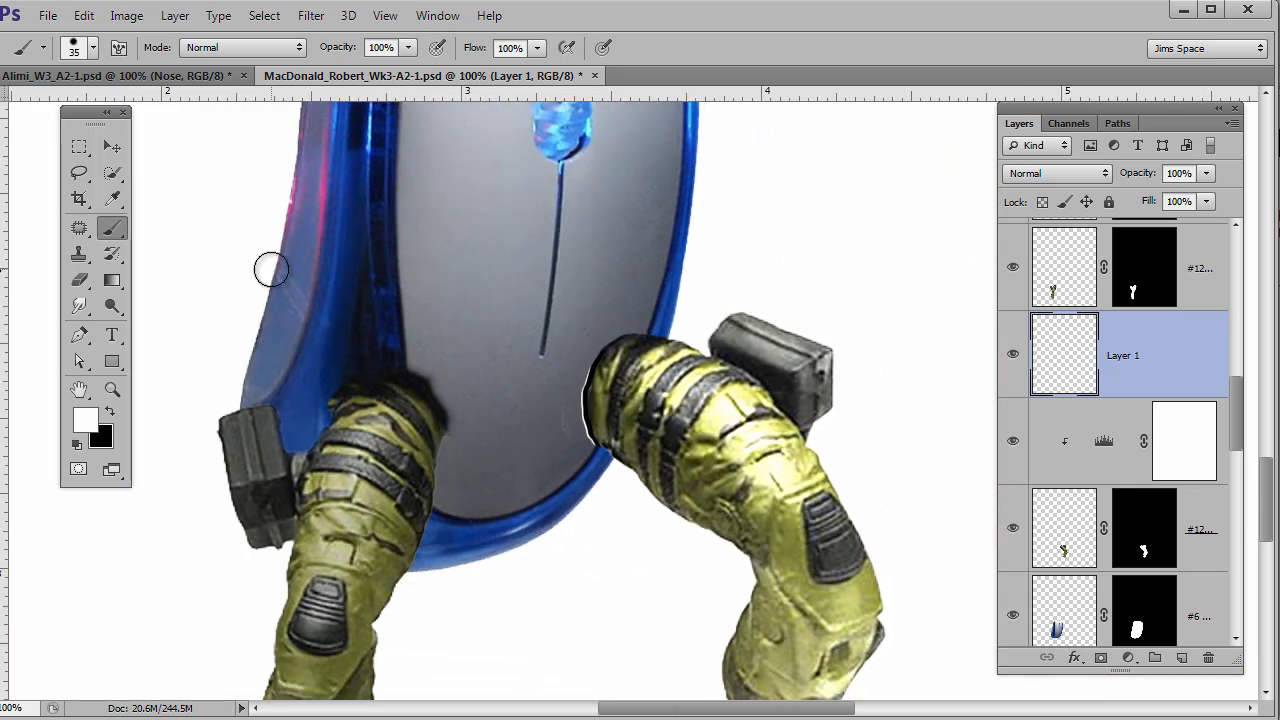
Undo the white stroke and repaint the crescent edge on Layer 1 in white with the brush at 41% opacity.
key(alt+bracketleft)
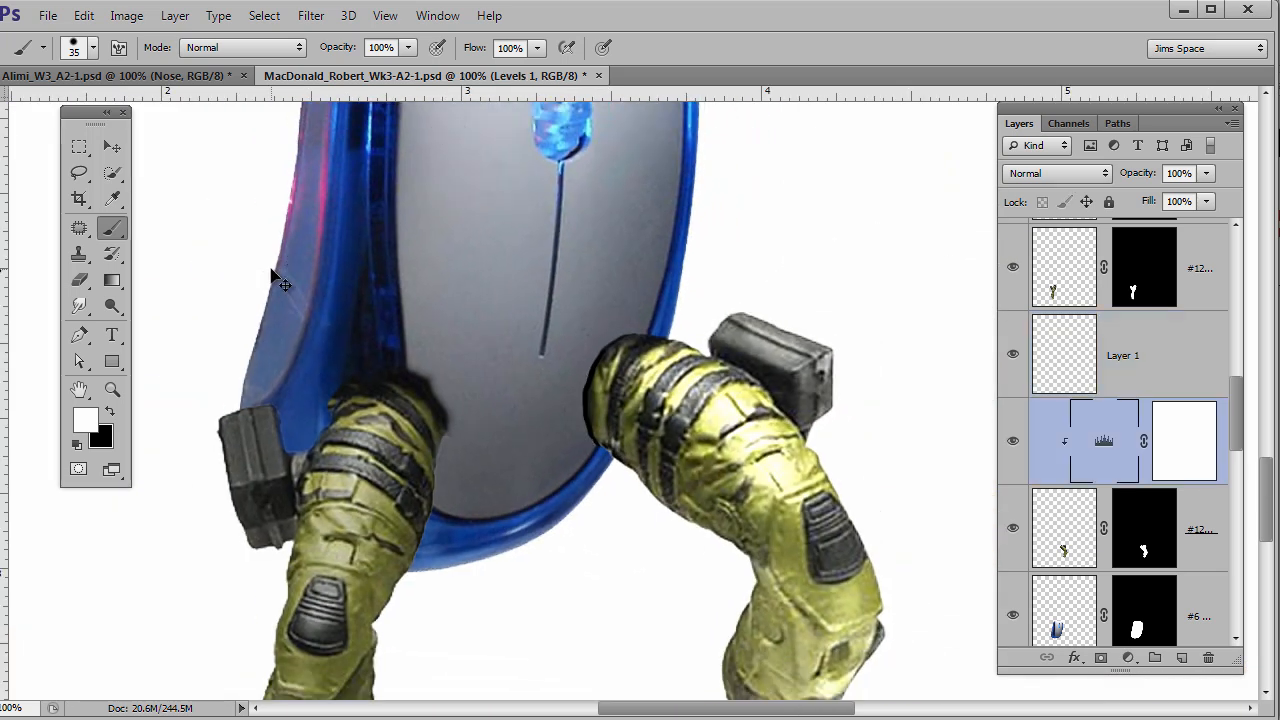
click(409, 48)
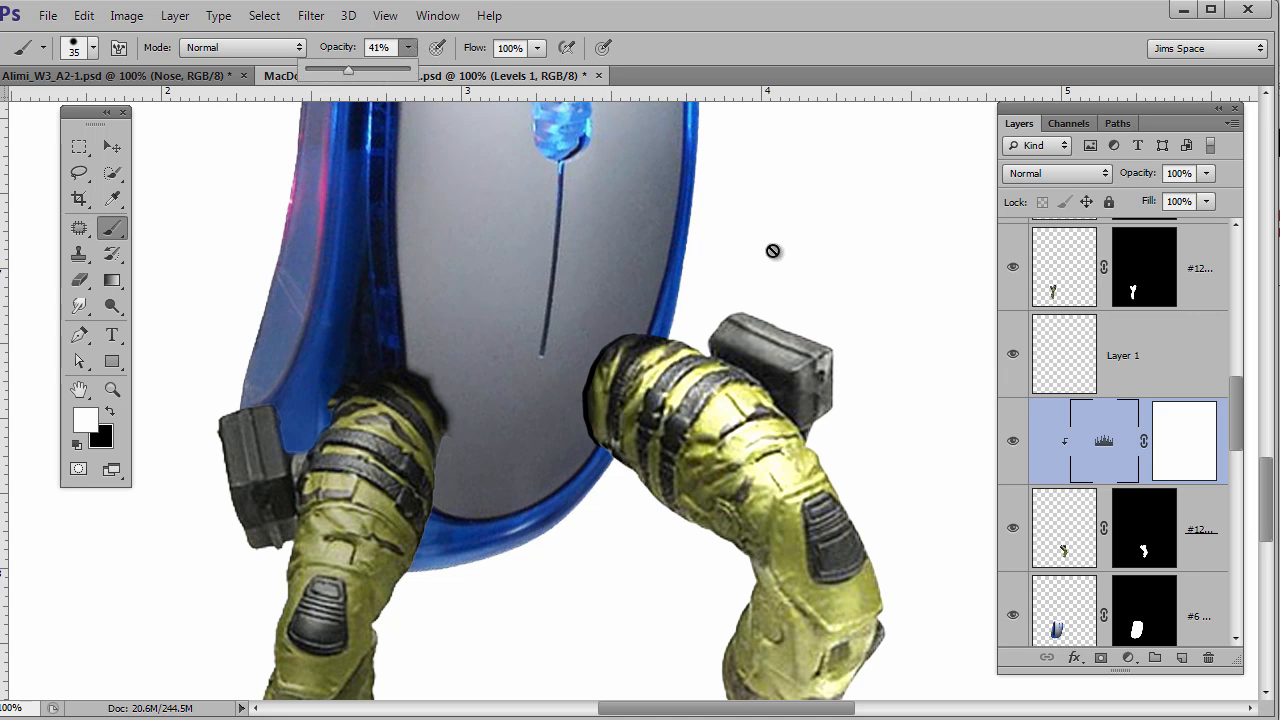
key(alt+bracketright)
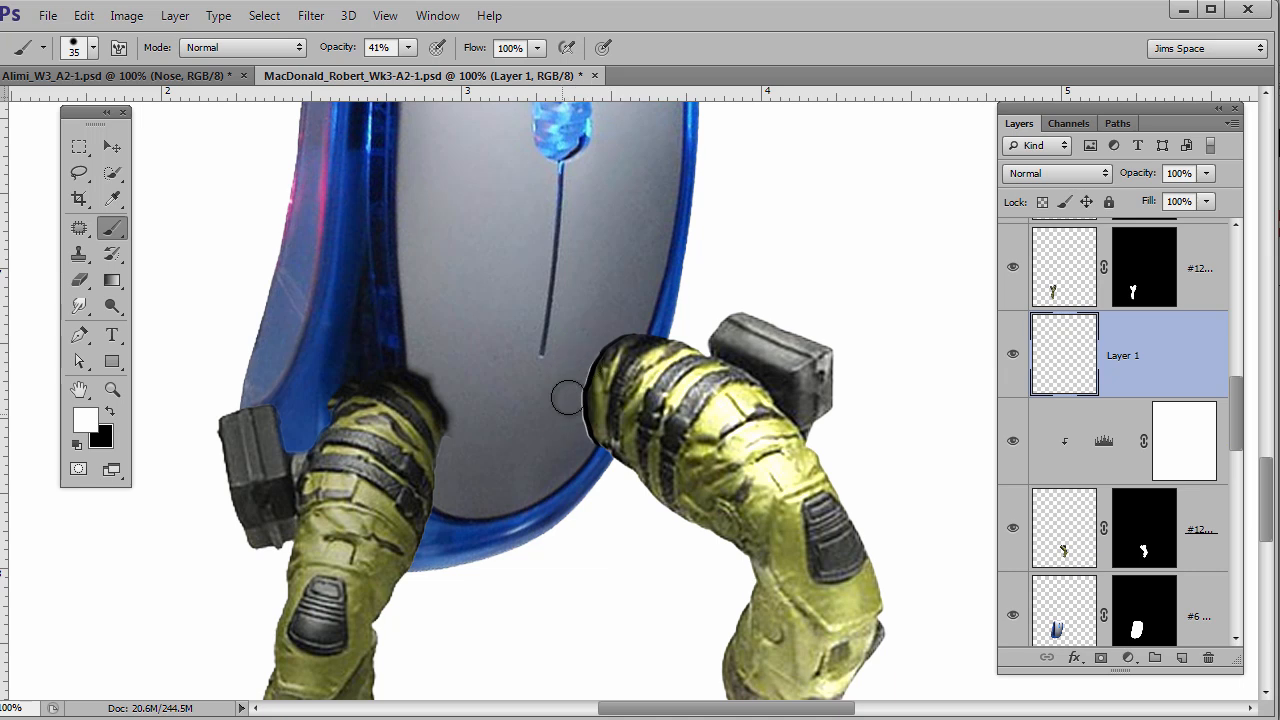
ctrl+click(630, 423)
ctrl+click(630, 423)
ctrl+alt+click(589, 350)
ctrl+alt+click(589, 350)
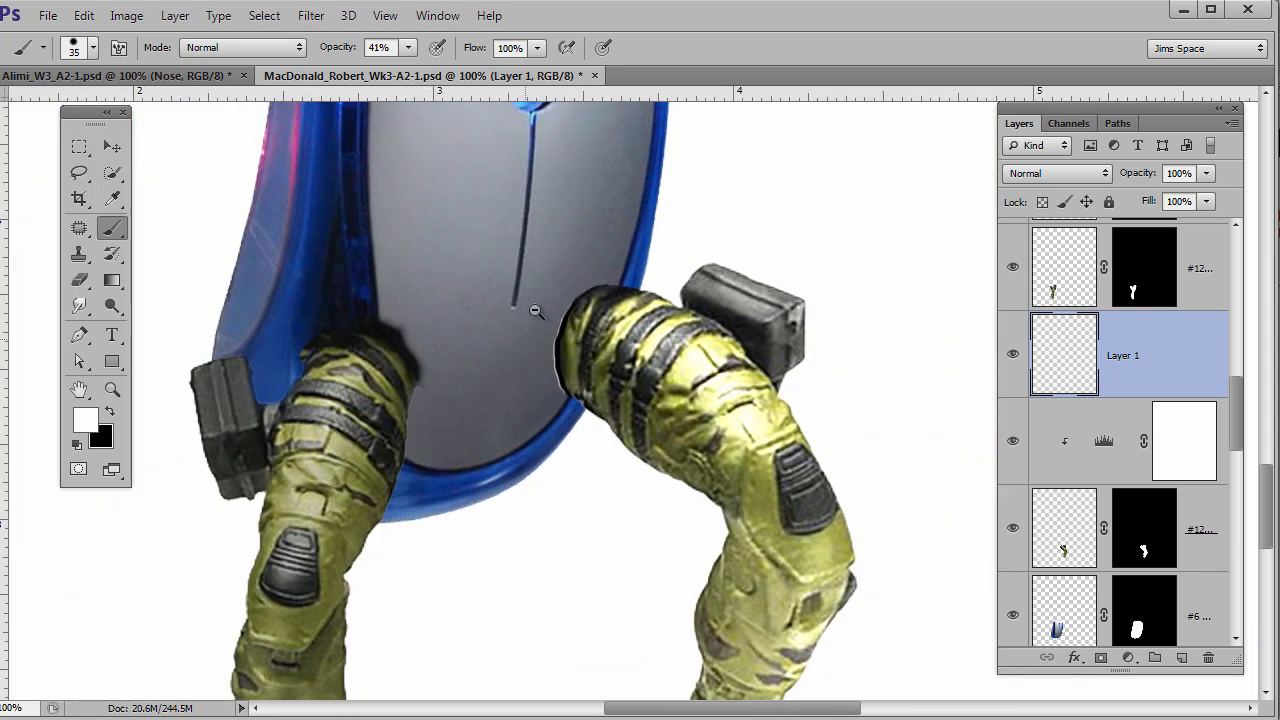
Load the mask of the #6 Mouse Body layer as a selection and add a new layer above it.
drag(514, 300, 548, 493)
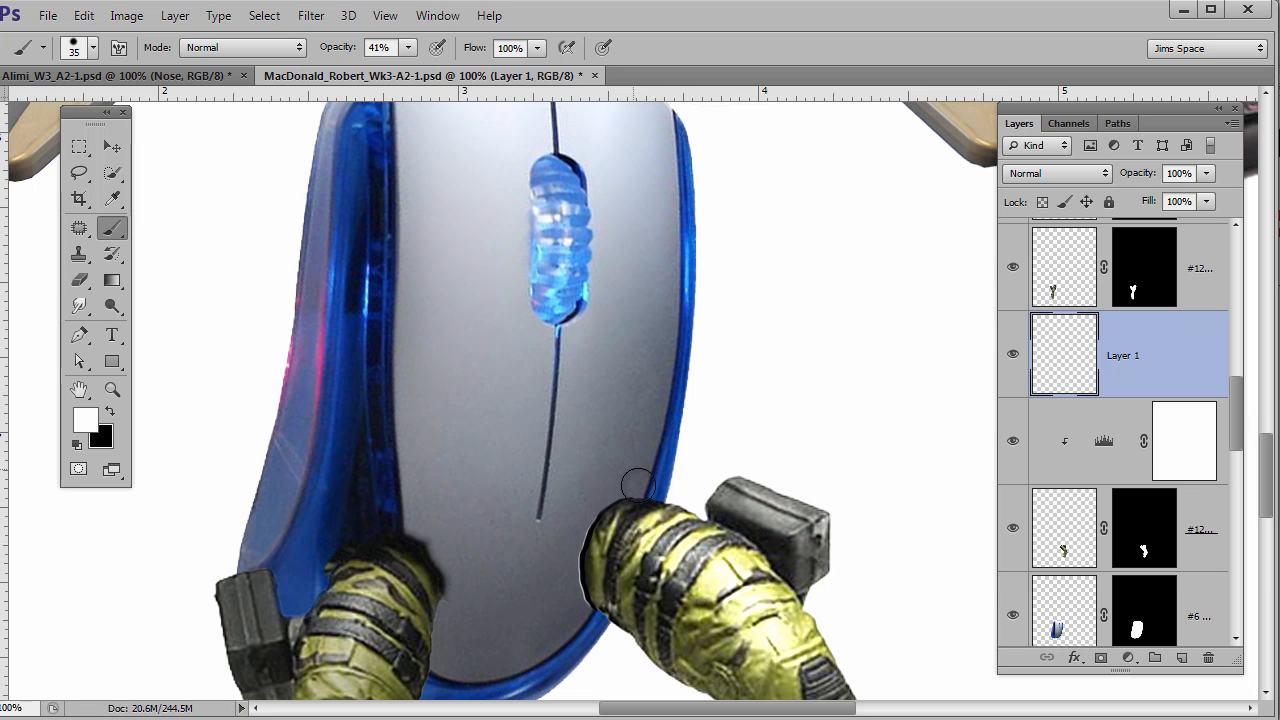
drag(590, 396, 672, 606)
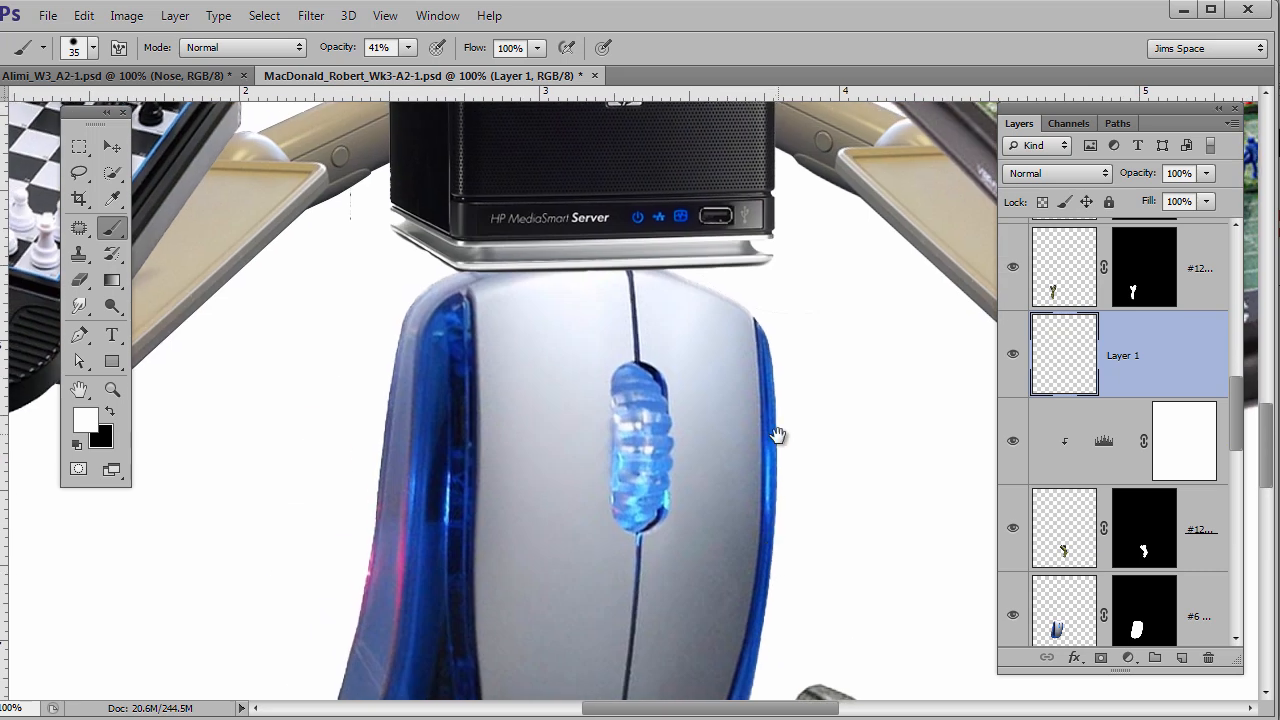
drag(778, 433, 758, 612)
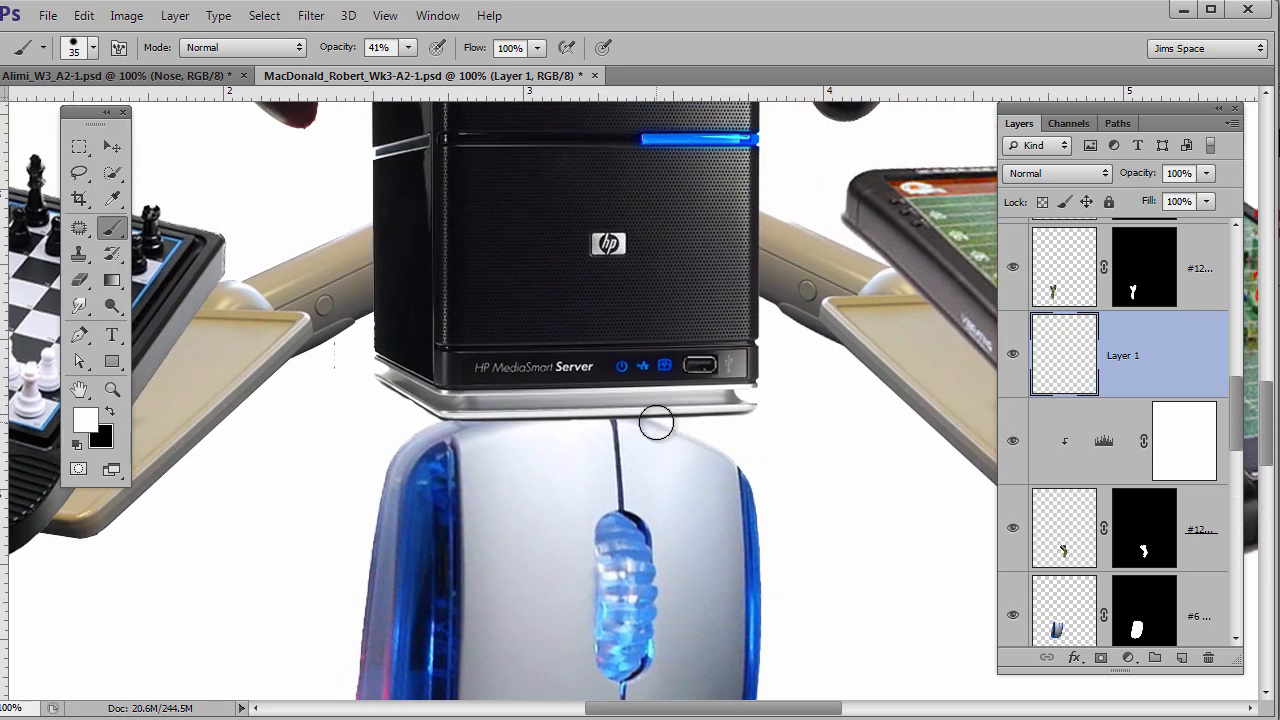
scroll(602, 502, down, 1)
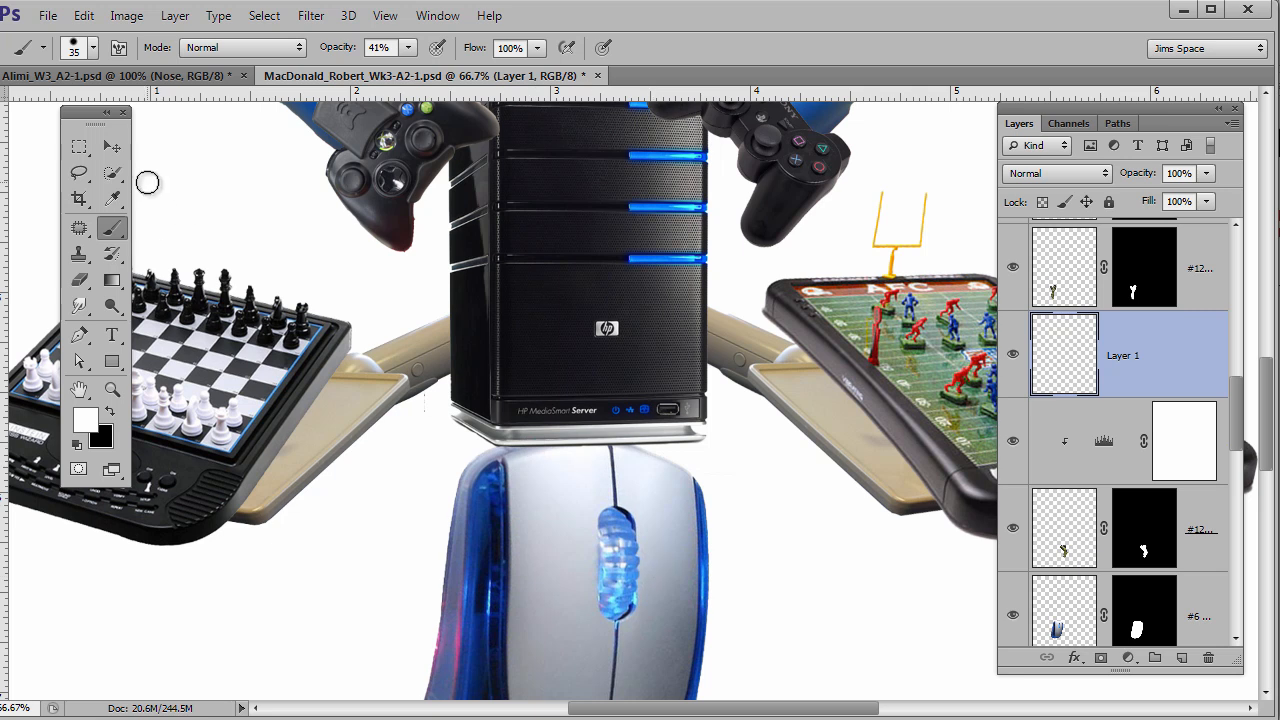
click(112, 146)
ctrl+click(600, 486)
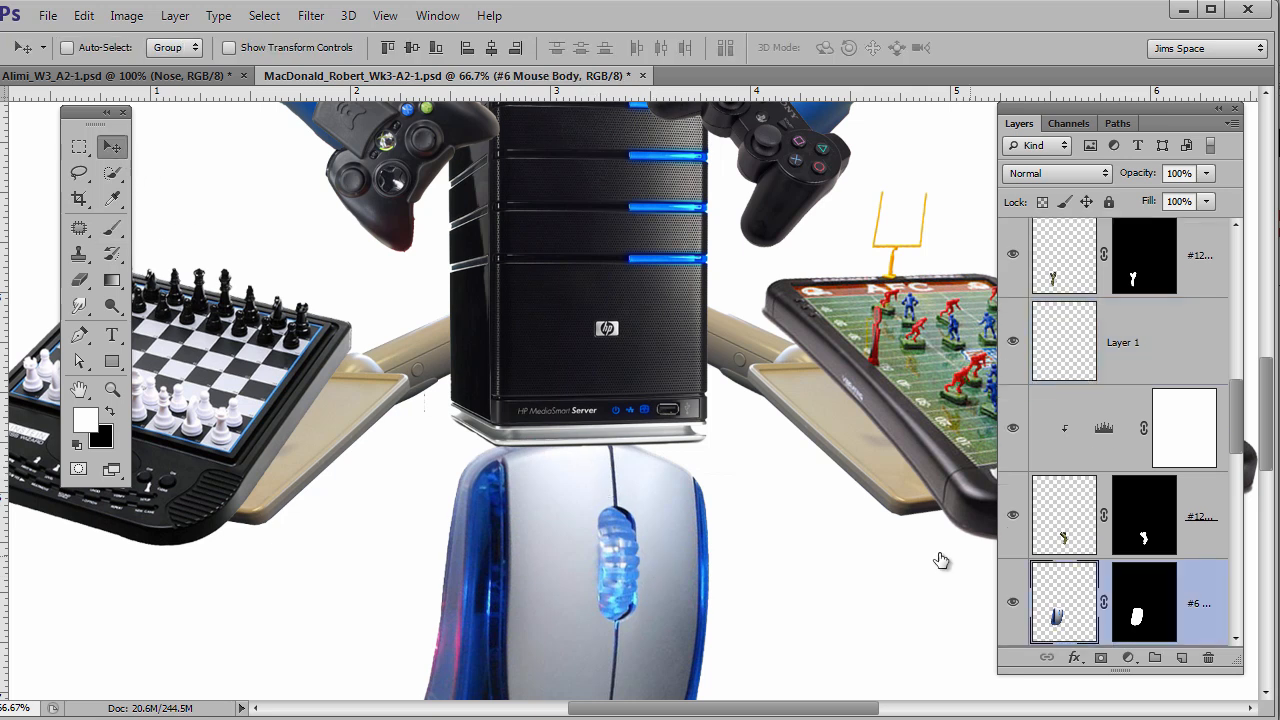
click(1013, 605)
click(1012, 604)
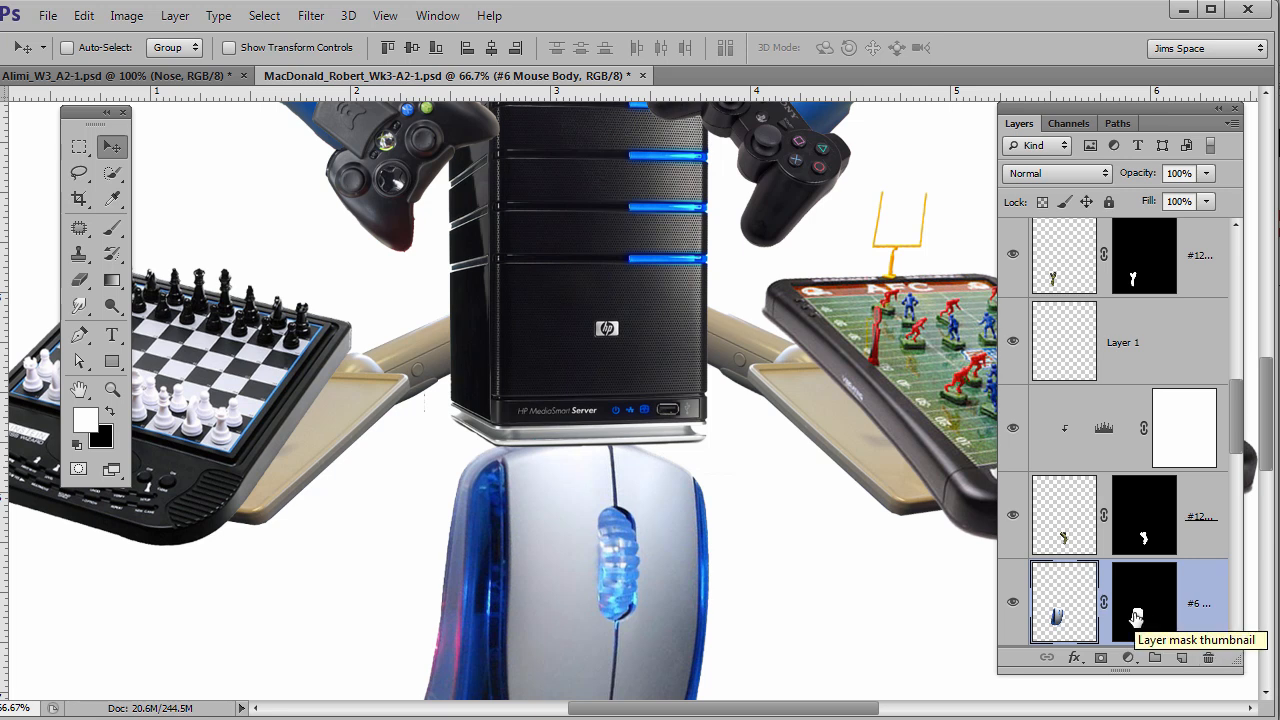
drag(1136, 617, 1140, 616)
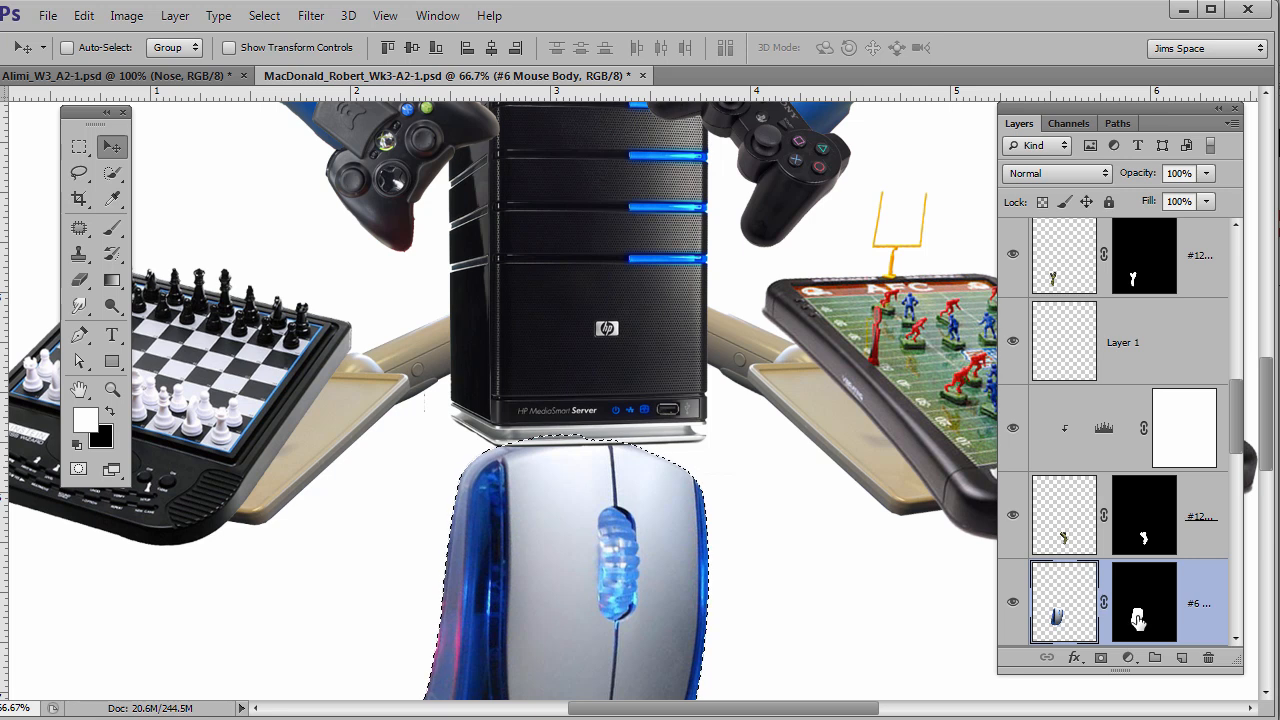
drag(1138, 619, 1183, 662)
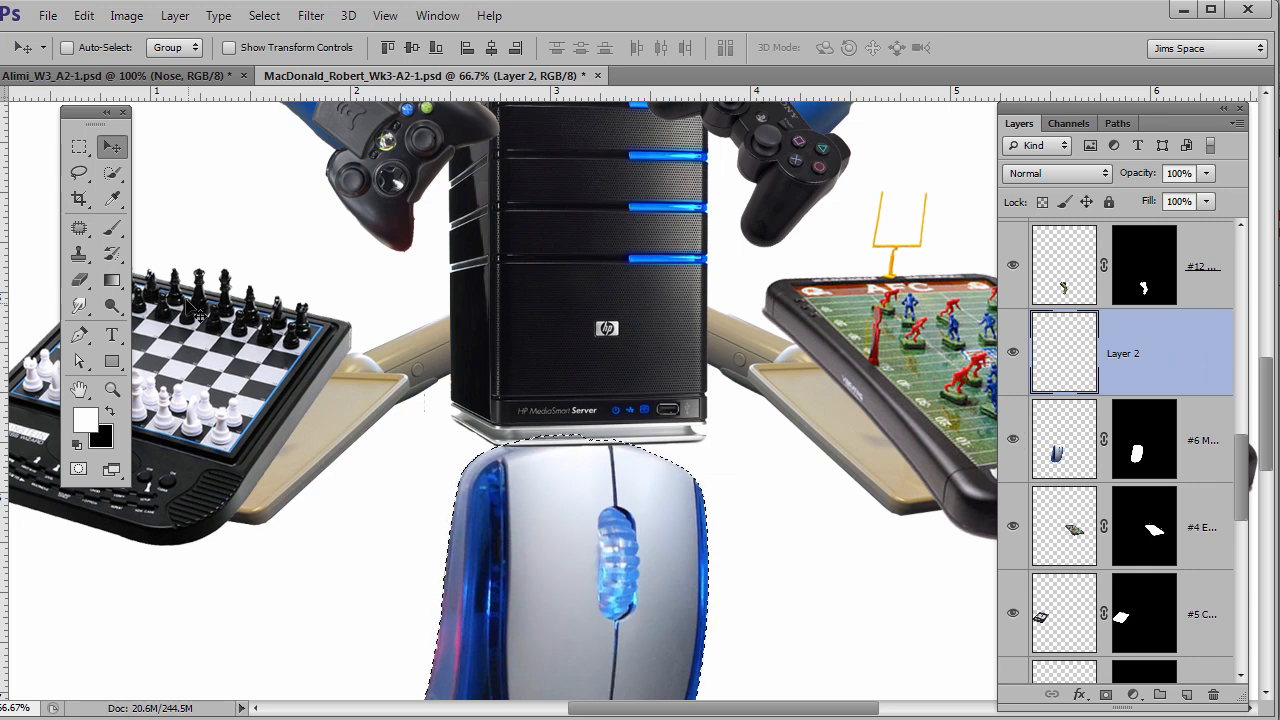
Set up a soft black brush at 150 px size and 32% opacity.
click(114, 229)
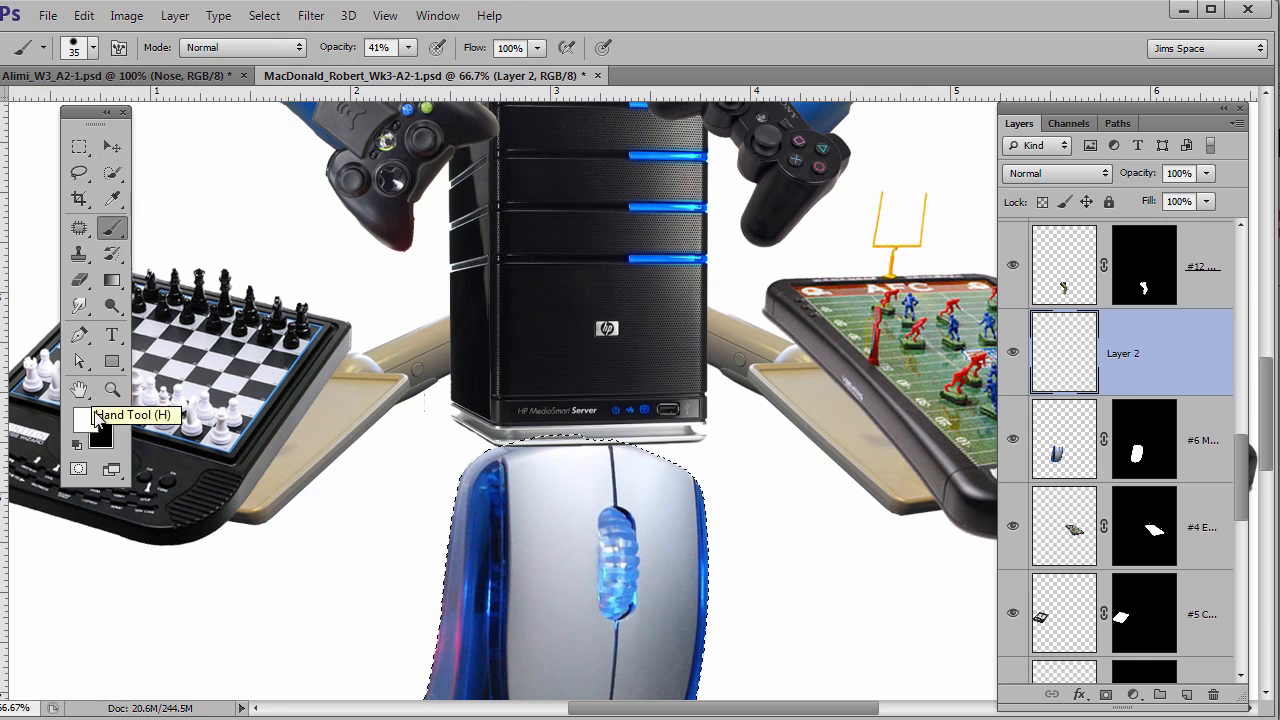
click(110, 410)
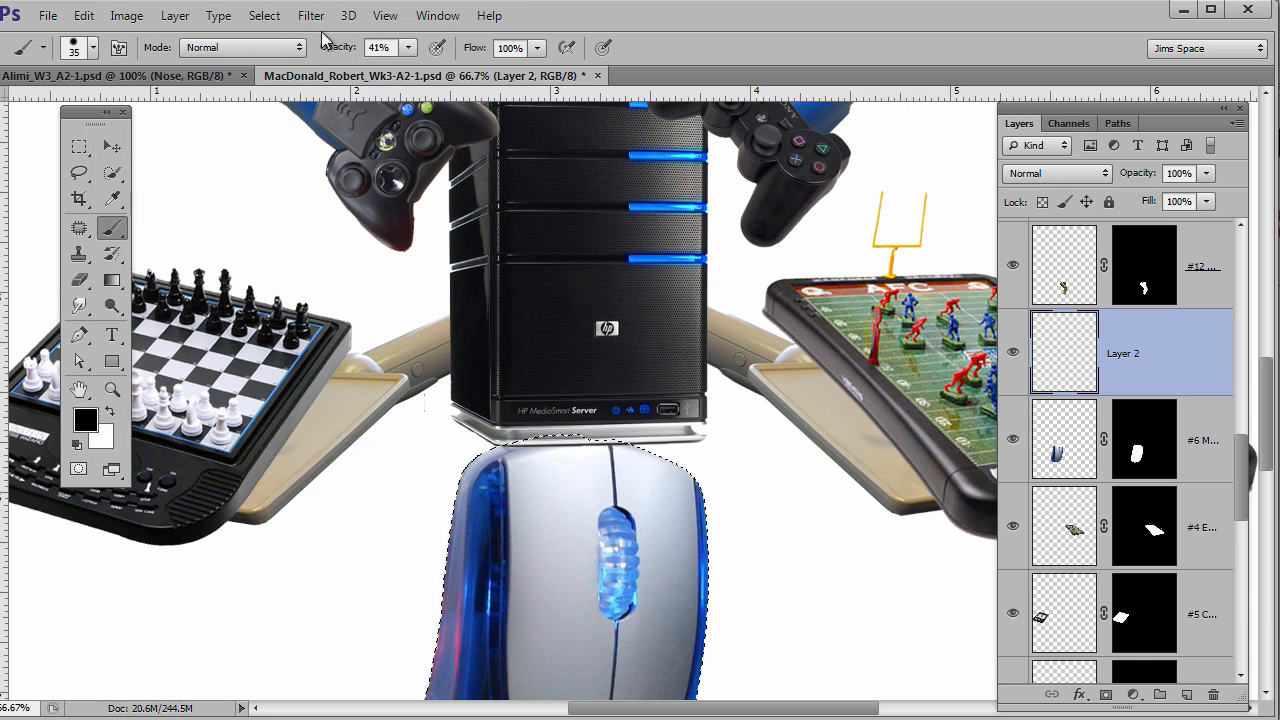
click(409, 47)
drag(406, 70, 401, 78)
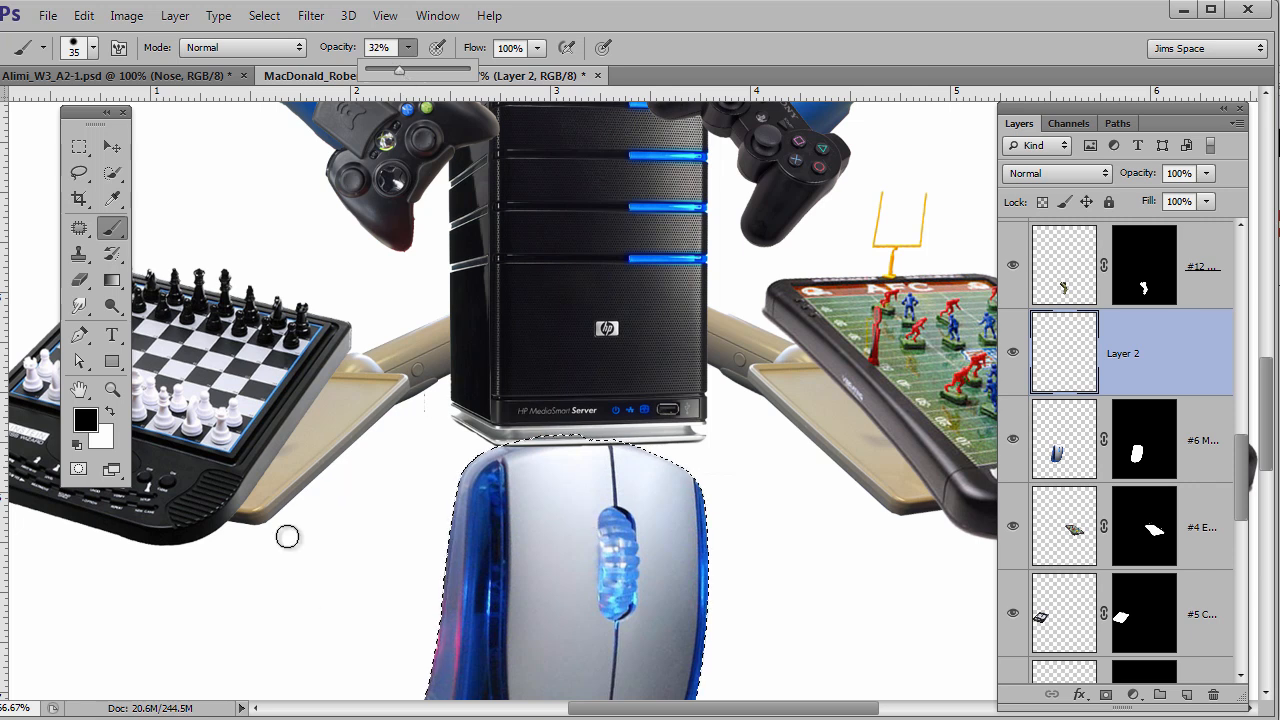
click(93, 48)
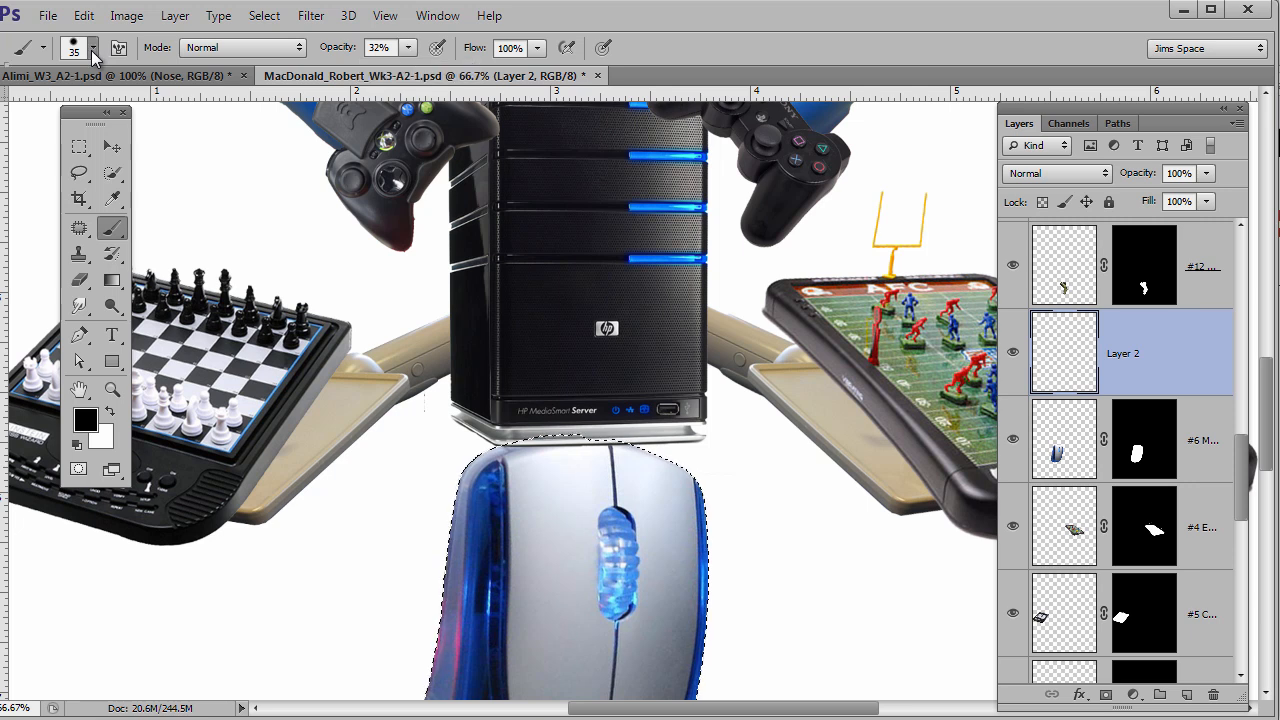
click(93, 48)
drag(224, 166, 30, 166)
click(717, 130)
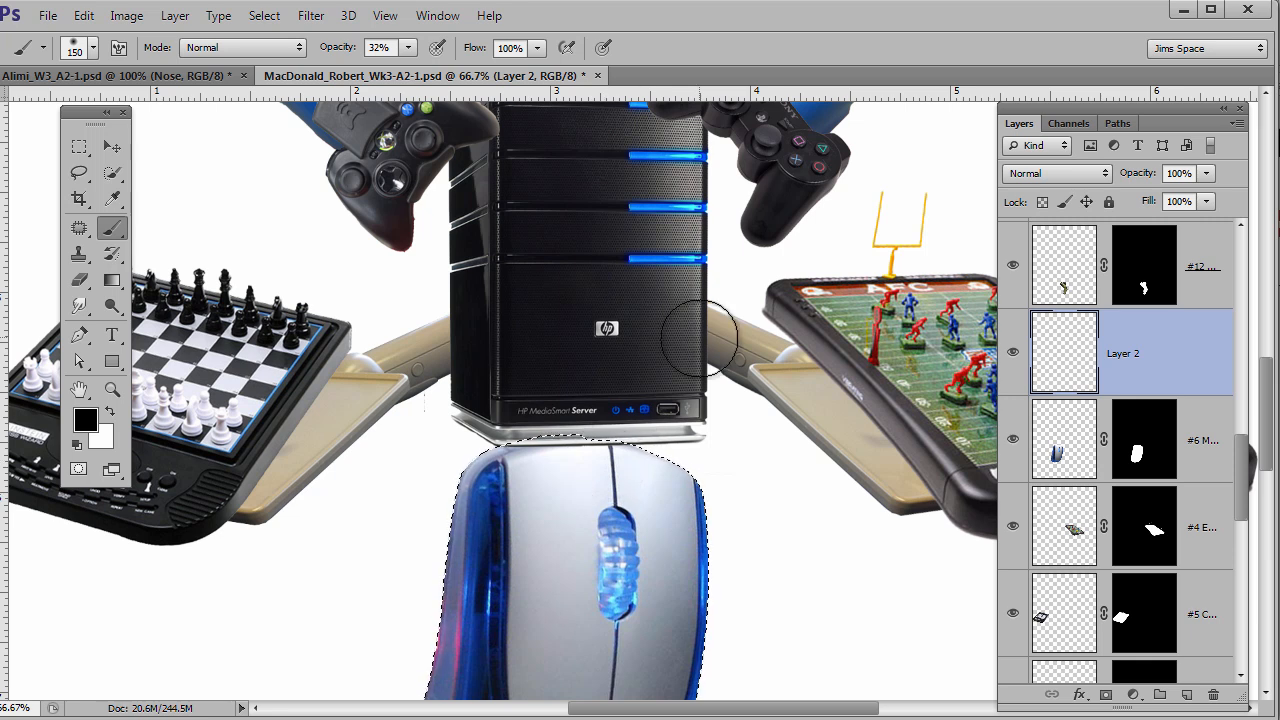
Hide the selection outline and paint a soft shadow across the top of the mouse body, just below the server.
key(ctrl+d)
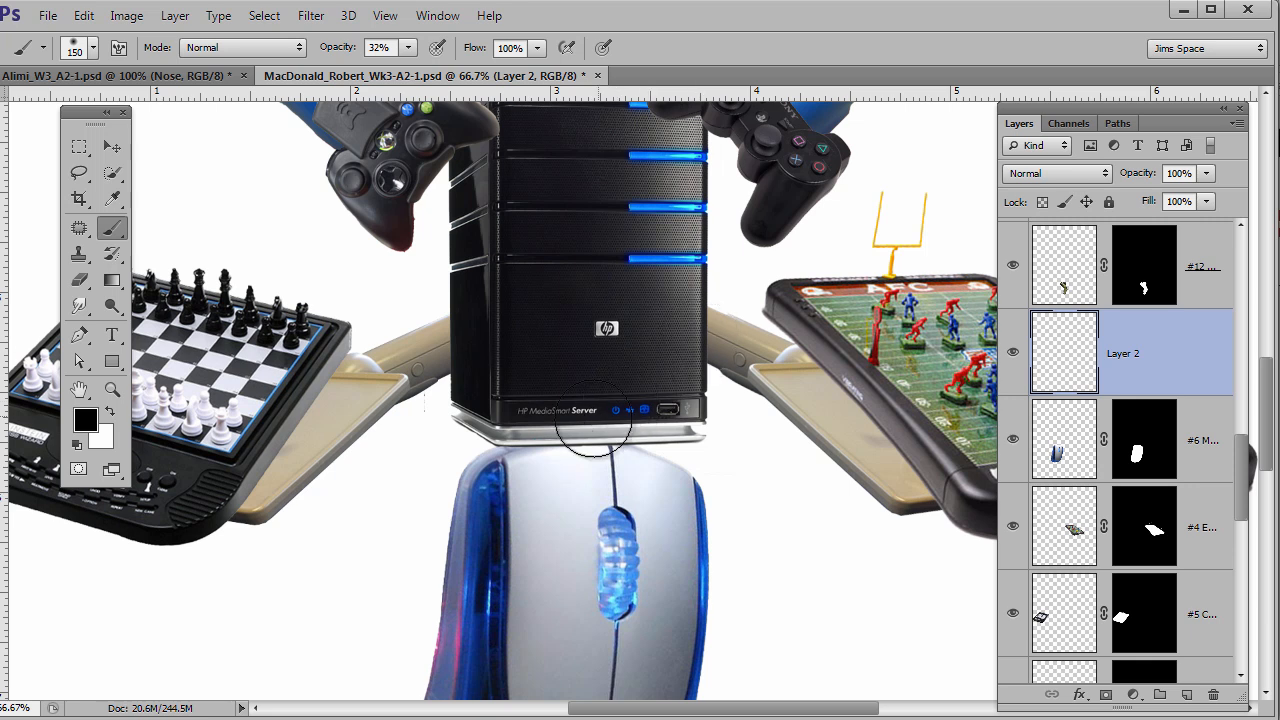
mouse_move(437, 491)
mouse_down()
mouse_move(517, 436)
mouse_move(598, 433)
mouse_move(695, 455)
mouse_move(733, 481)
mouse_move(694, 442)
mouse_move(556, 443)
mouse_move(436, 496)
mouse_move(483, 419)
mouse_move(538, 416)
mouse_move(498, 434)
mouse_move(417, 553)
mouse_move(395, 640)
mouse_move(493, 412)
mouse_move(690, 421)
mouse_move(435, 401)
mouse_move(627, 423)
mouse_move(823, 505)
mouse_up()
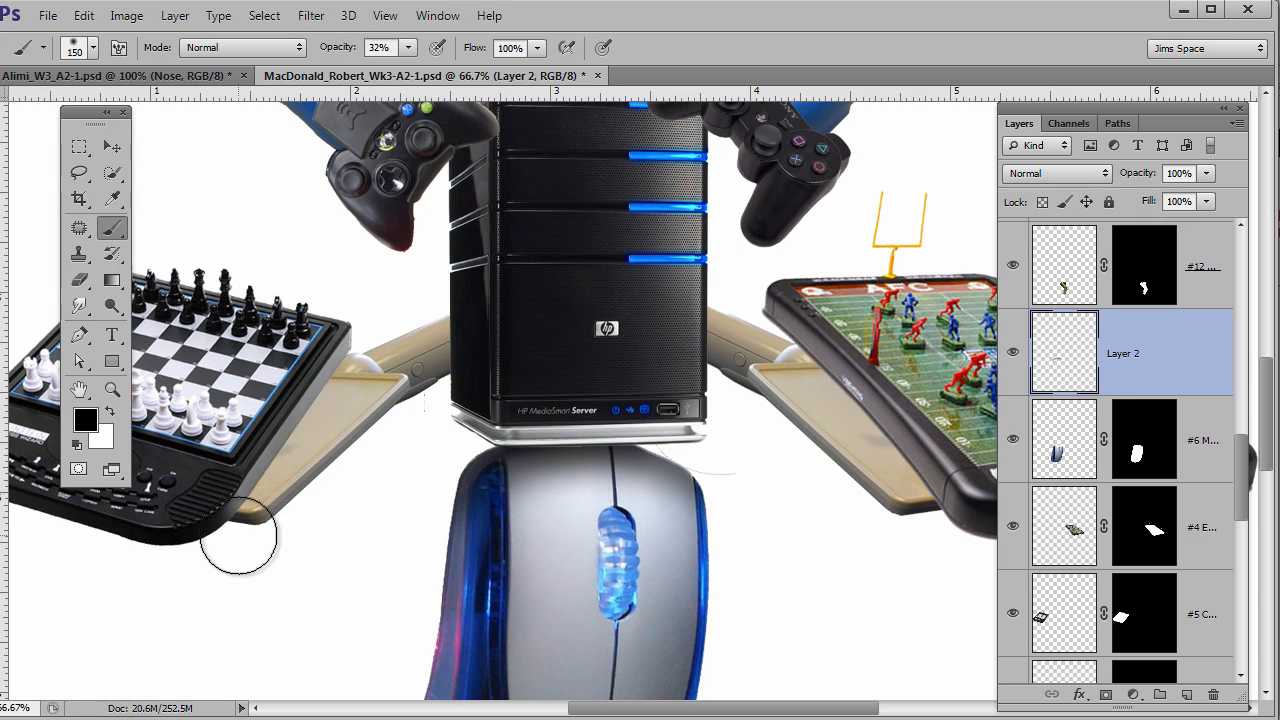
key(ctrl+minus)
key(ctrl+minus)
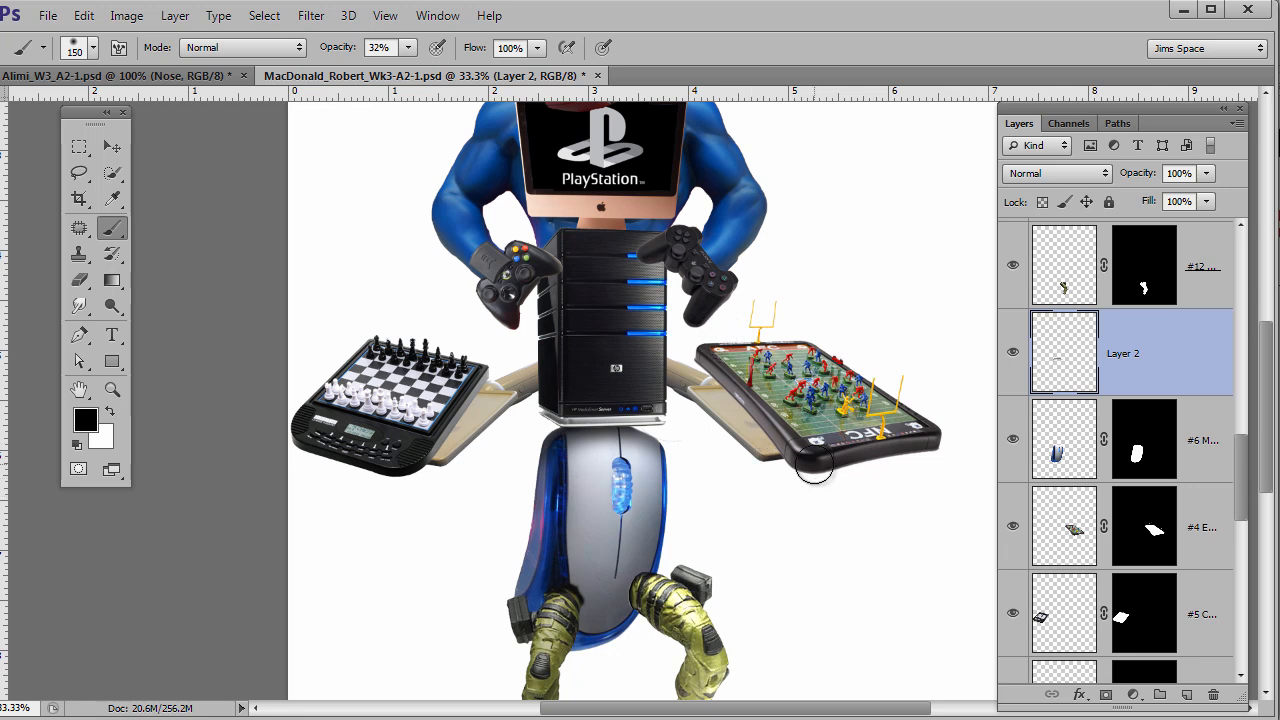
Load the mask of the #3 Game Table-L layer under the football game as a selection and add a new layer above it.
ctrl+click(820, 425)
ctrl+click(820, 425)
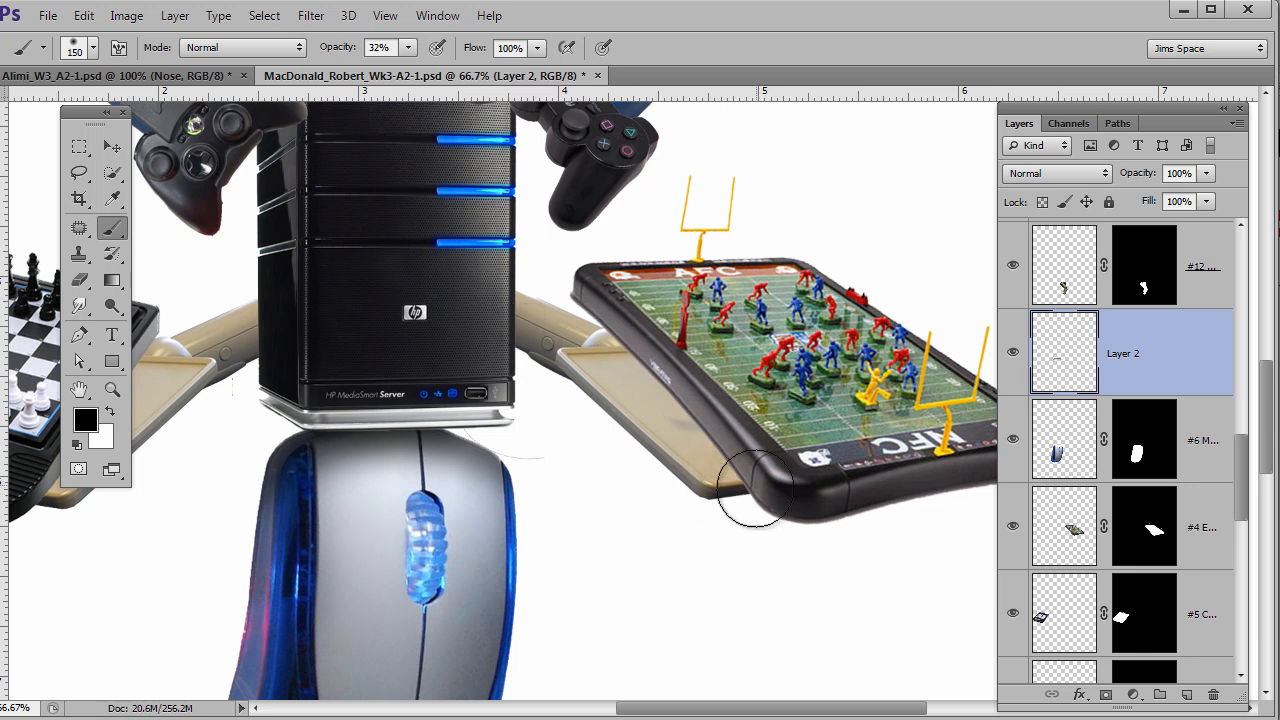
click(113, 155)
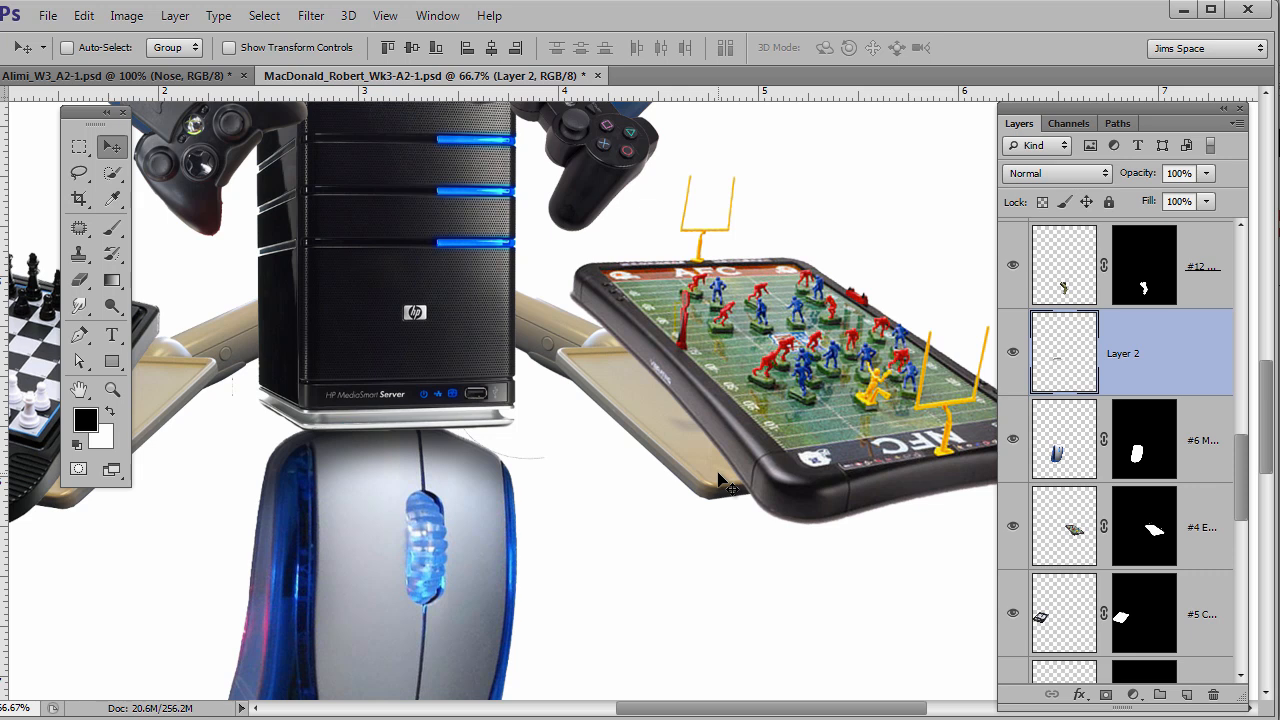
ctrl+click(742, 394)
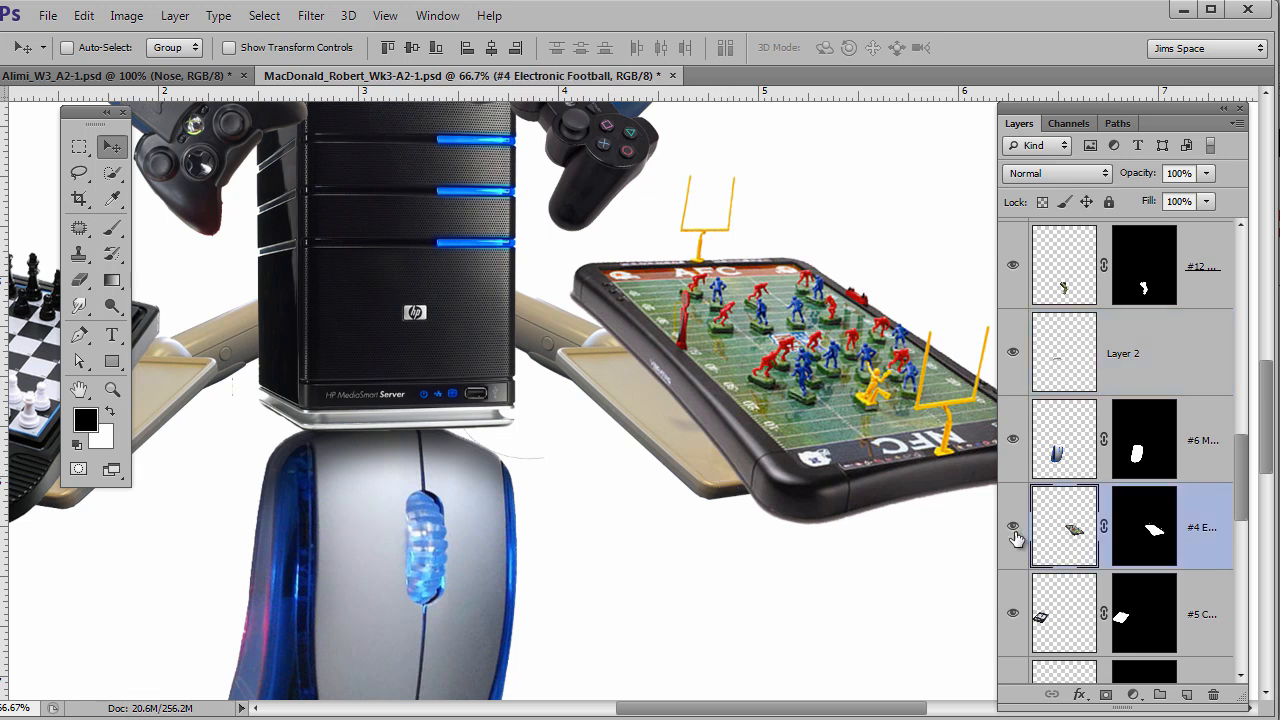
ctrl+click(650, 422)
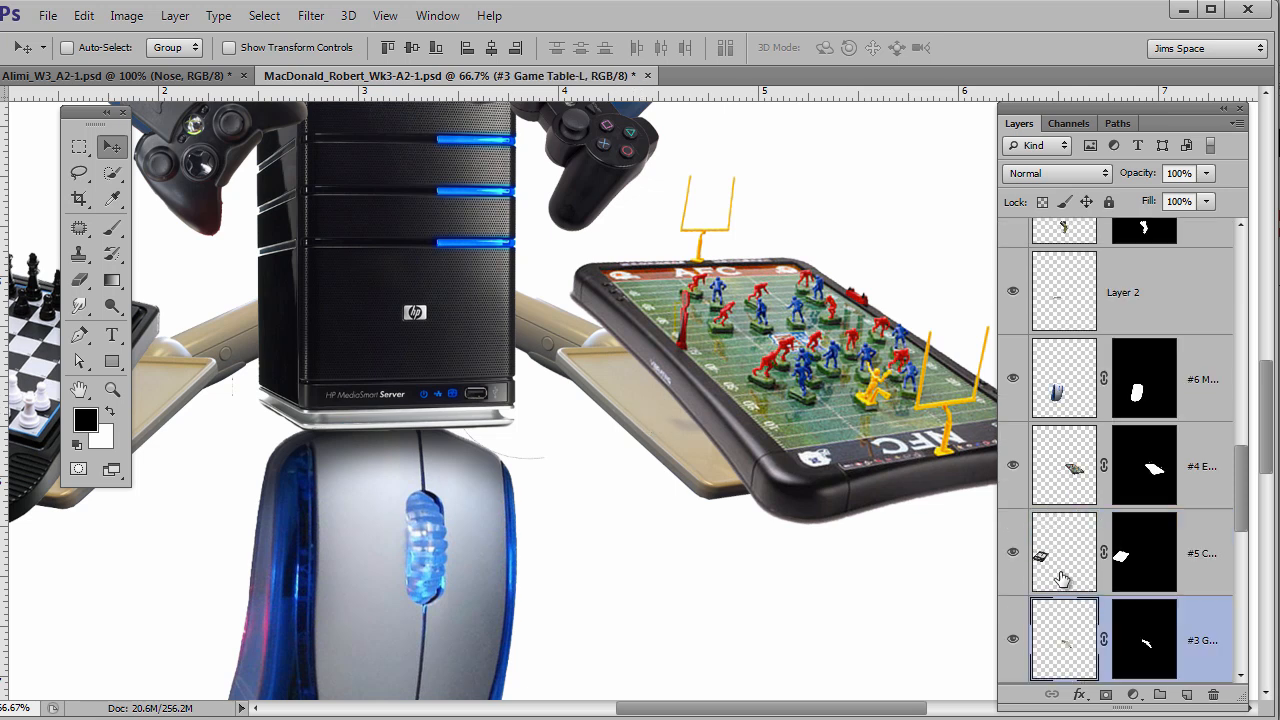
click(1013, 642)
click(1013, 642)
scroll(1241, 495, down, 2)
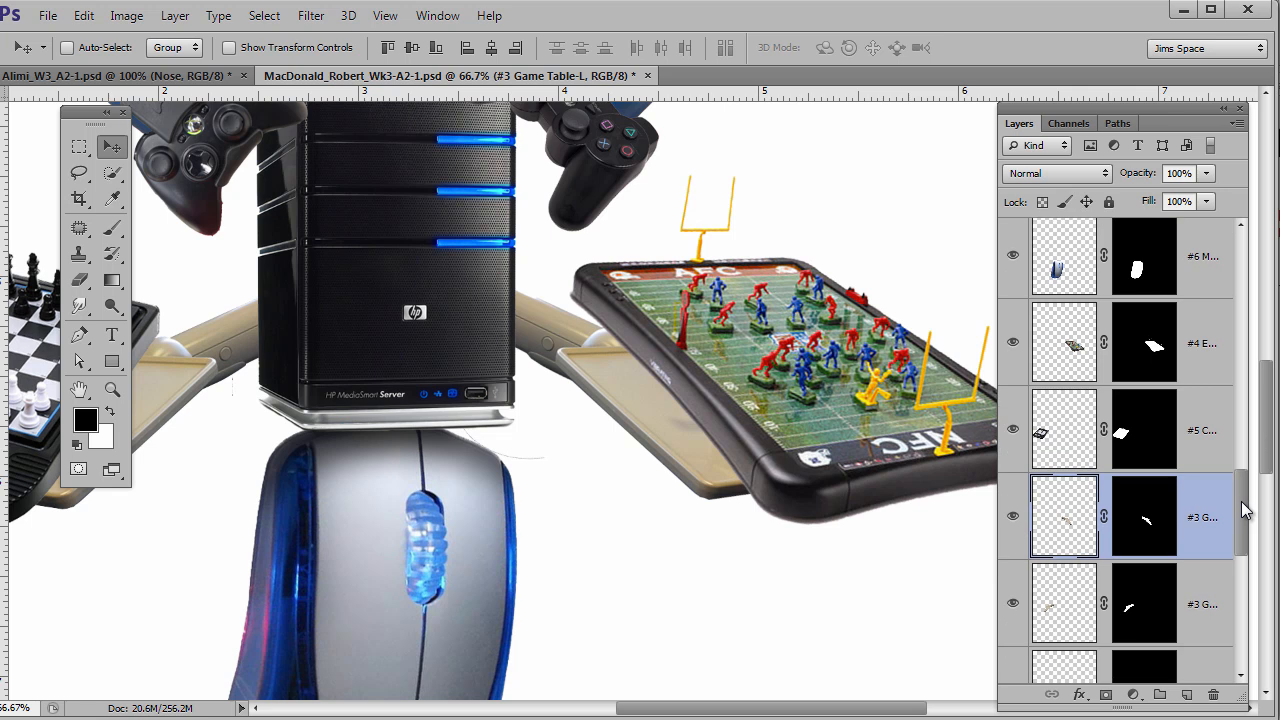
ctrl+click(1141, 532)
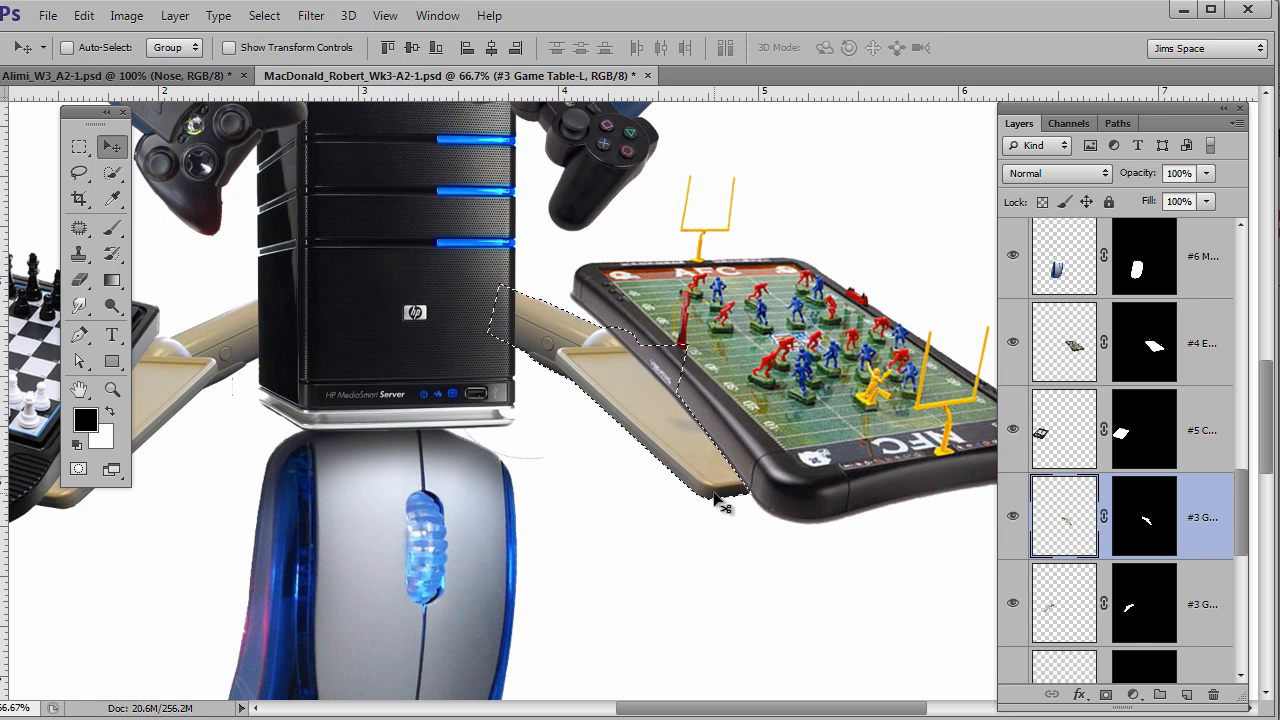
click(1187, 694)
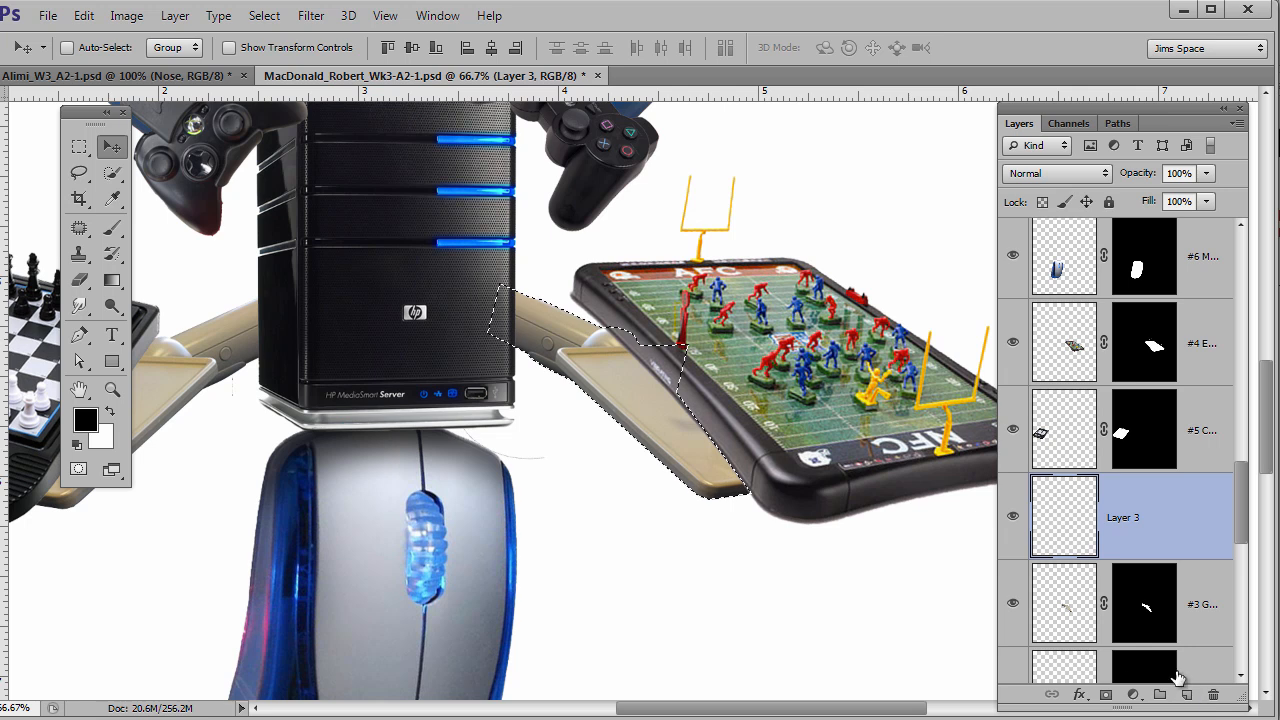
Try painting a soft black shadow over the game table beneath the football game with the selection outline hidden, and undo it.
click(109, 231)
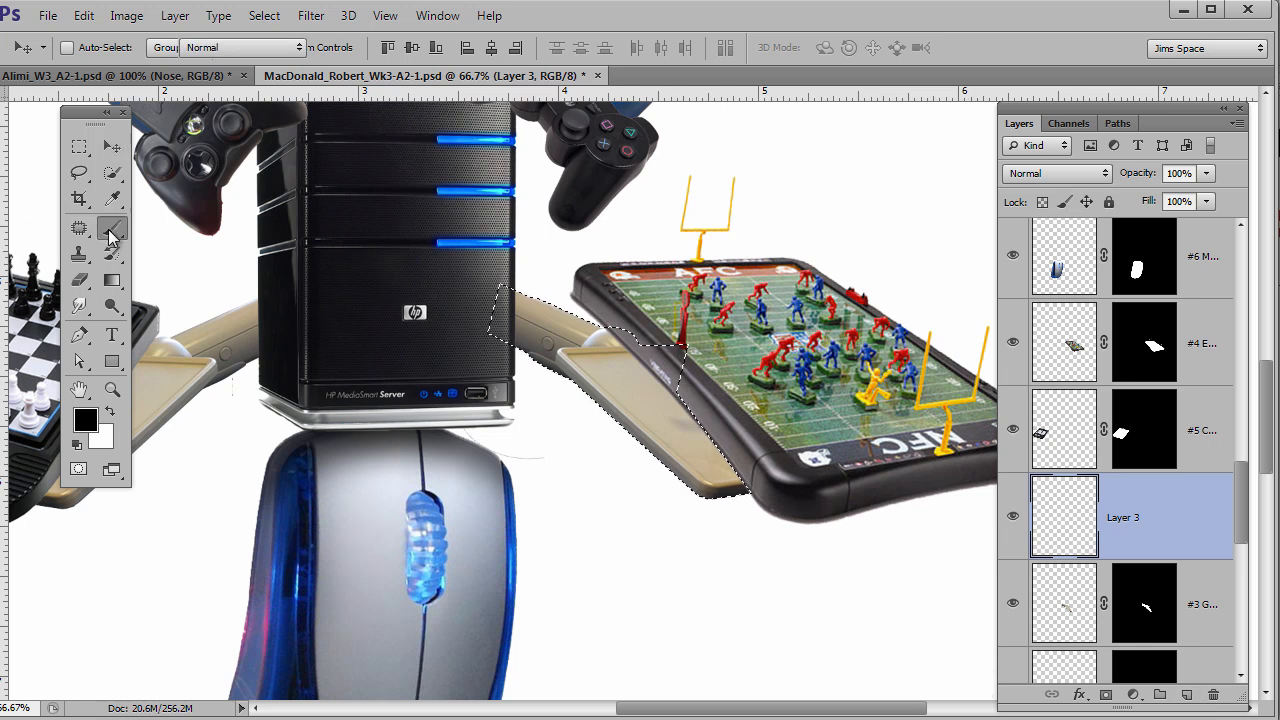
key(ctrl+d)
mouse_move(780, 534)
mouse_down()
mouse_move(660, 437)
mouse_move(681, 468)
mouse_move(800, 525)
mouse_move(589, 483)
mouse_up()
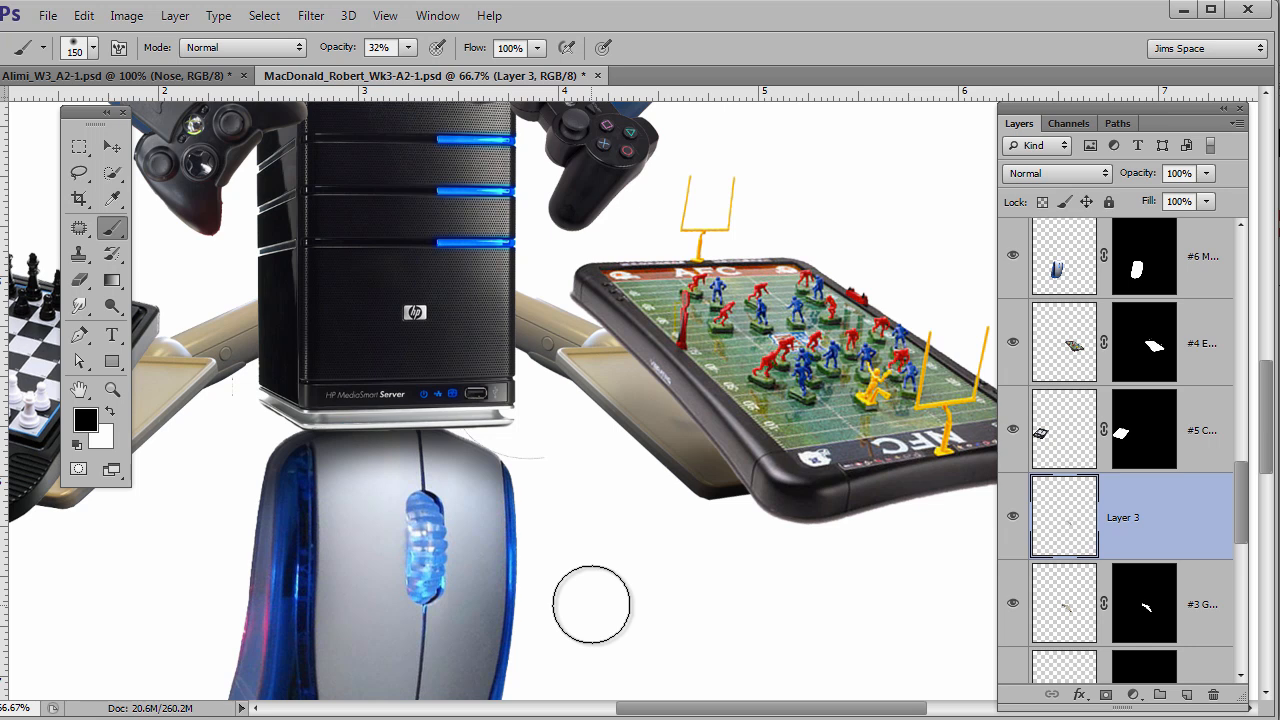
key(ctrl+z)
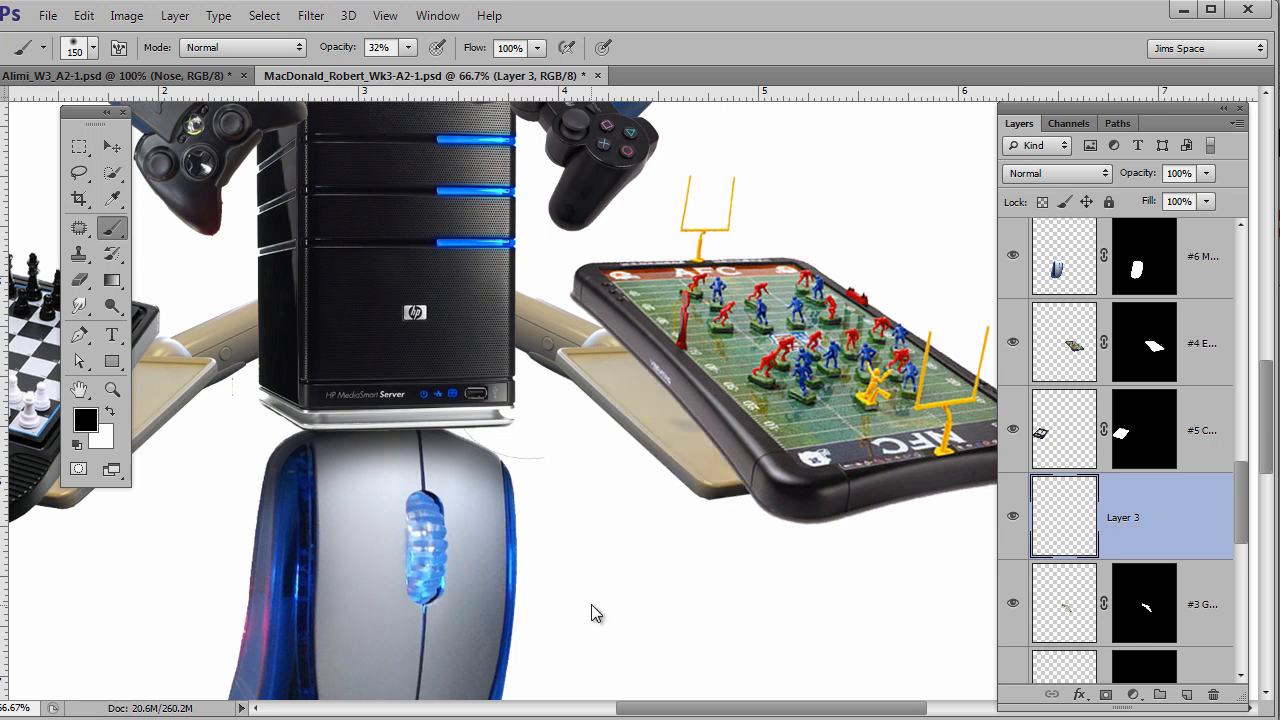
Compare the game table with Layer 3 hidden and shown, and inspect its lower corner at 100%.
click(1011, 517)
click(1011, 517)
ctrl+click(710, 481)
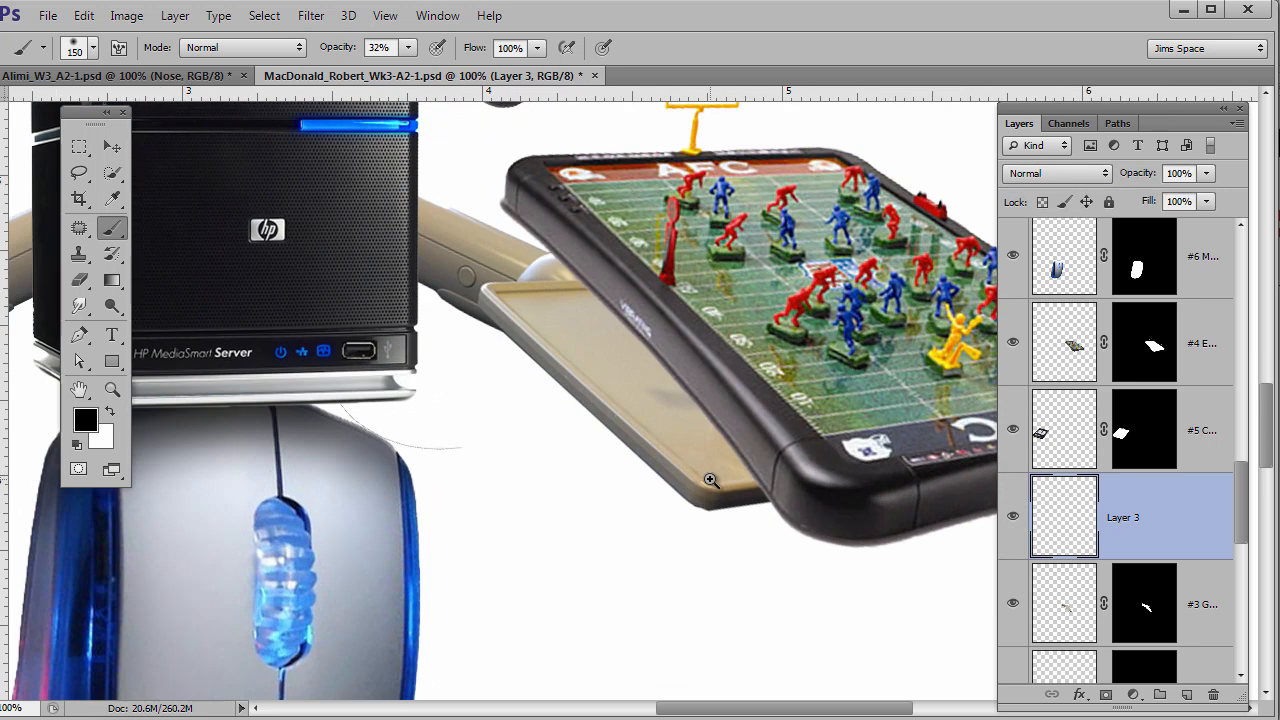
Sample the dark brown along the game table's lower edge as the foreground colour for the Brush.
click(110, 202)
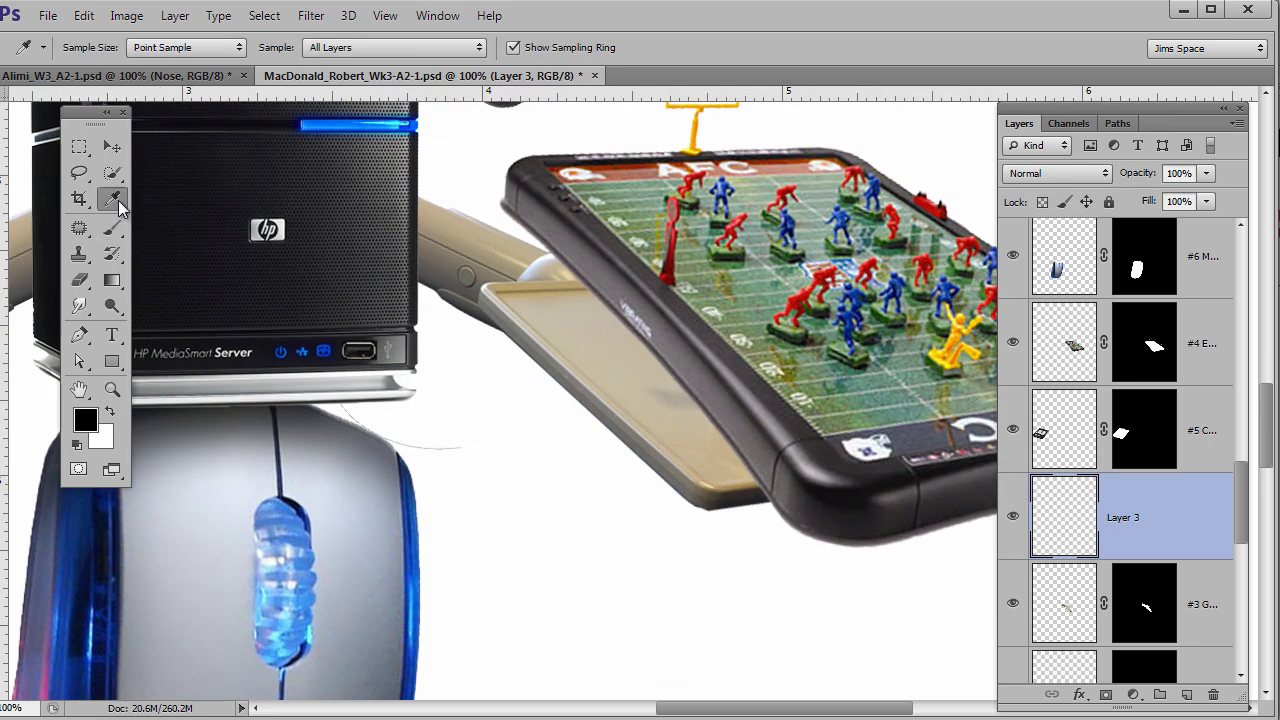
click(716, 490)
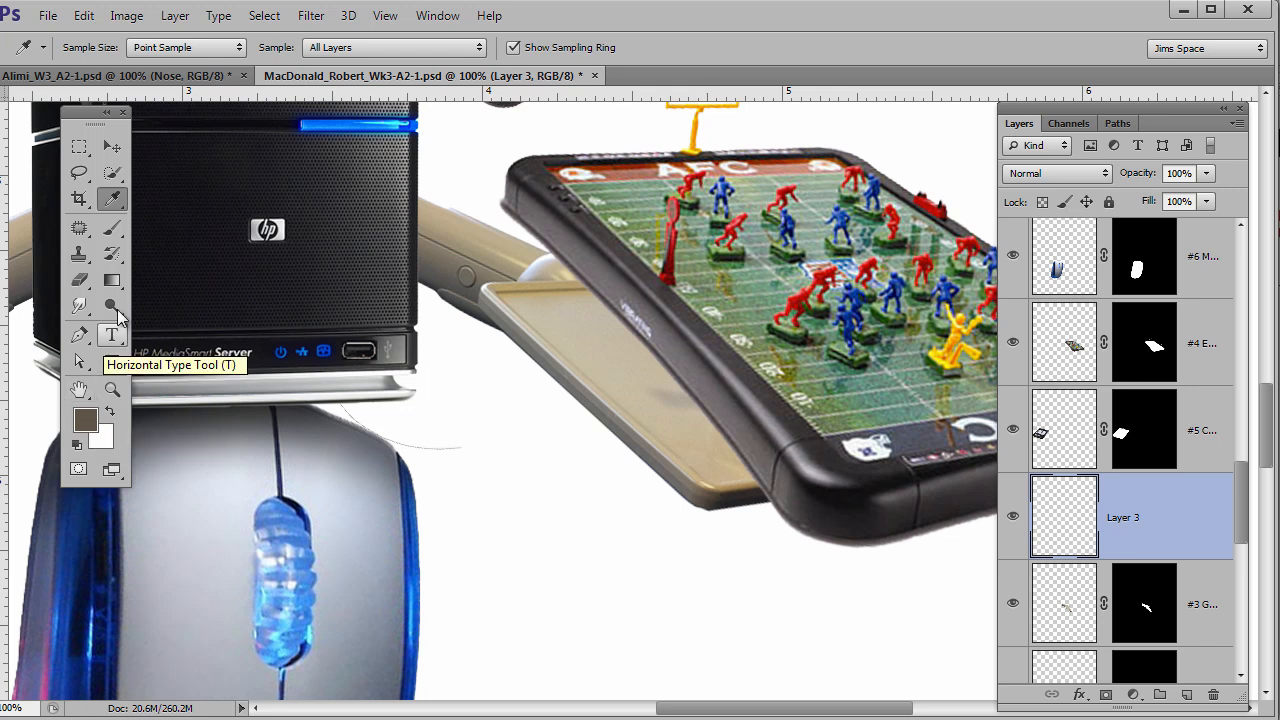
click(111, 228)
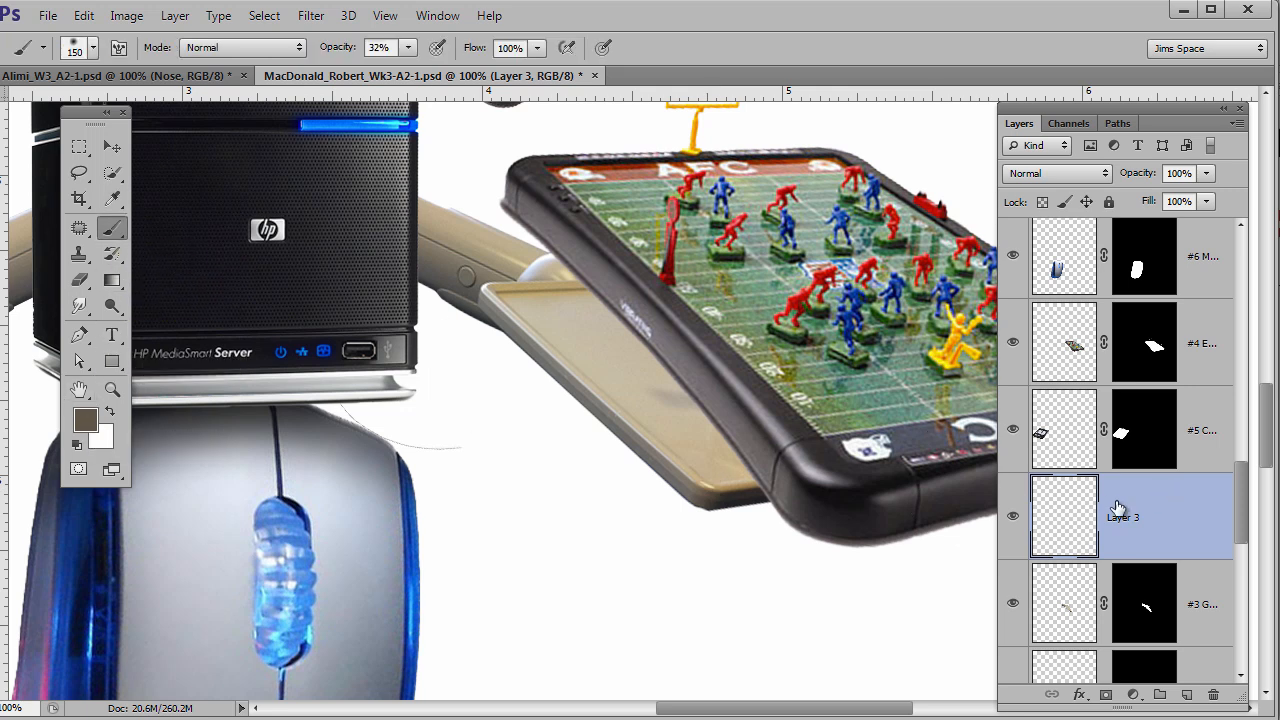
Try painting a brown shadow on the game table's lower corner within the restored, hidden selection, and undo the stroke.
key(ctrl+h)
key(ctrl+d)
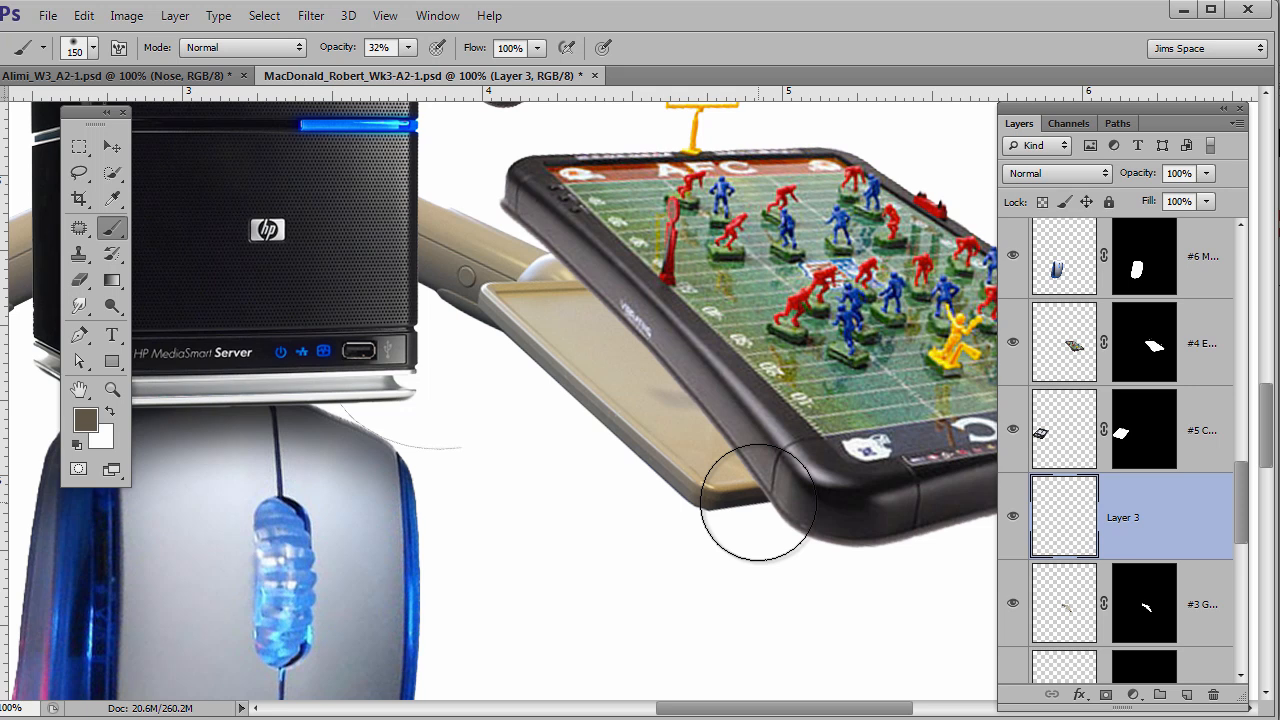
key(ctrl+shift+d)
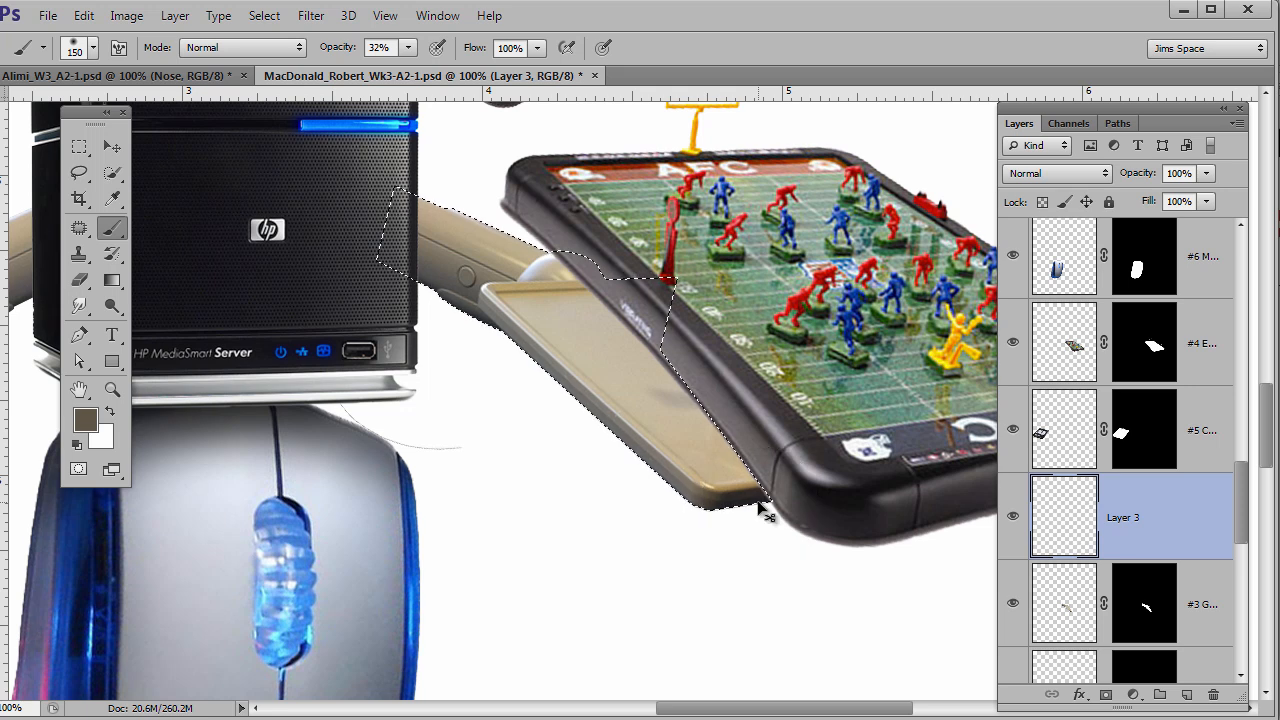
key(ctrl+h)
mouse_move(750, 516)
mouse_down()
mouse_move(595, 515)
mouse_move(735, 440)
mouse_move(674, 547)
mouse_move(853, 467)
mouse_move(648, 471)
mouse_up()
key(ctrl+z)
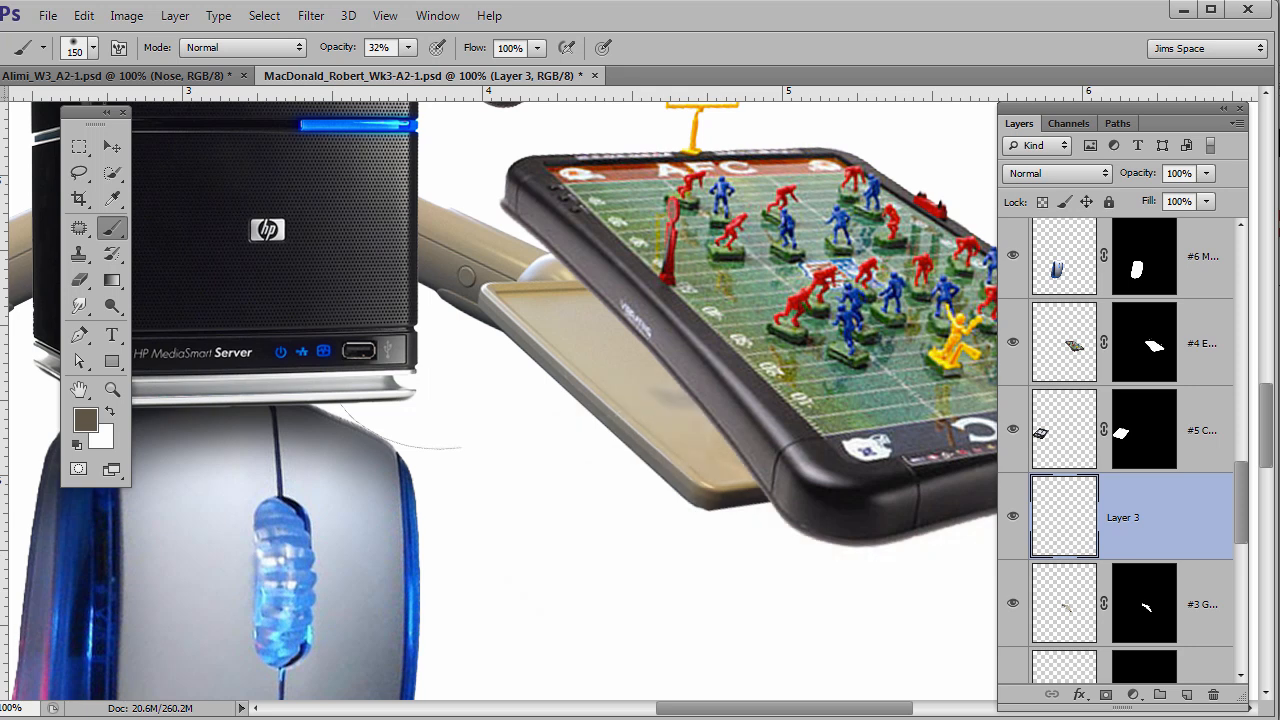
Reload the #3 game table mask as a selection, hide its outline, and paint a brown shadow beneath the football game at 82% brush opacity.
ctrl+click(1146, 613)
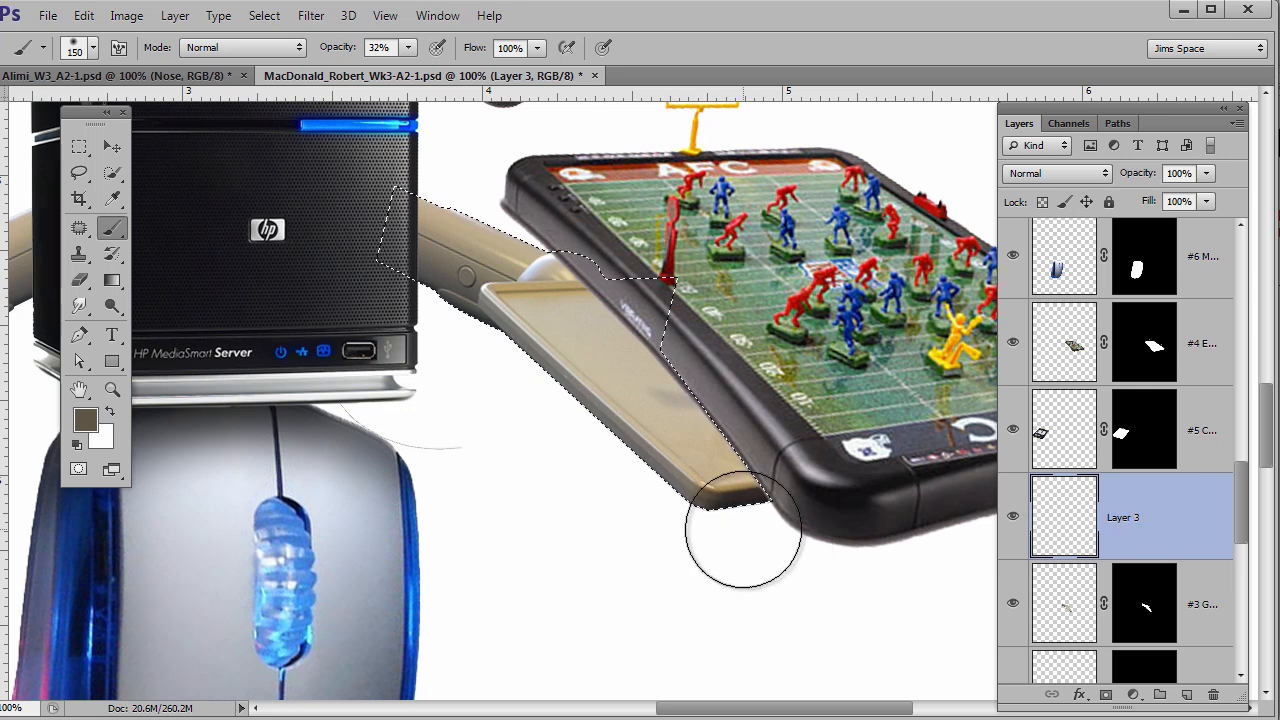
key(ctrl+d)
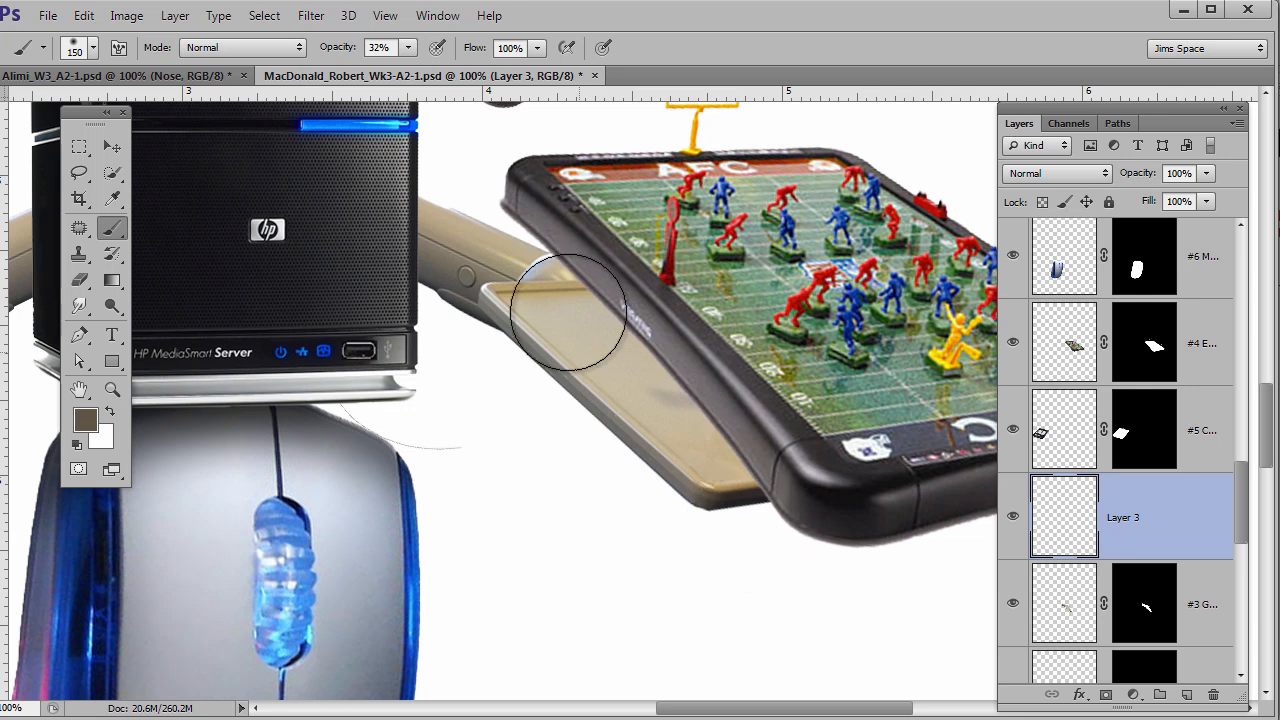
click(408, 47)
drag(408, 69, 458, 70)
drag(749, 474, 560, 432)
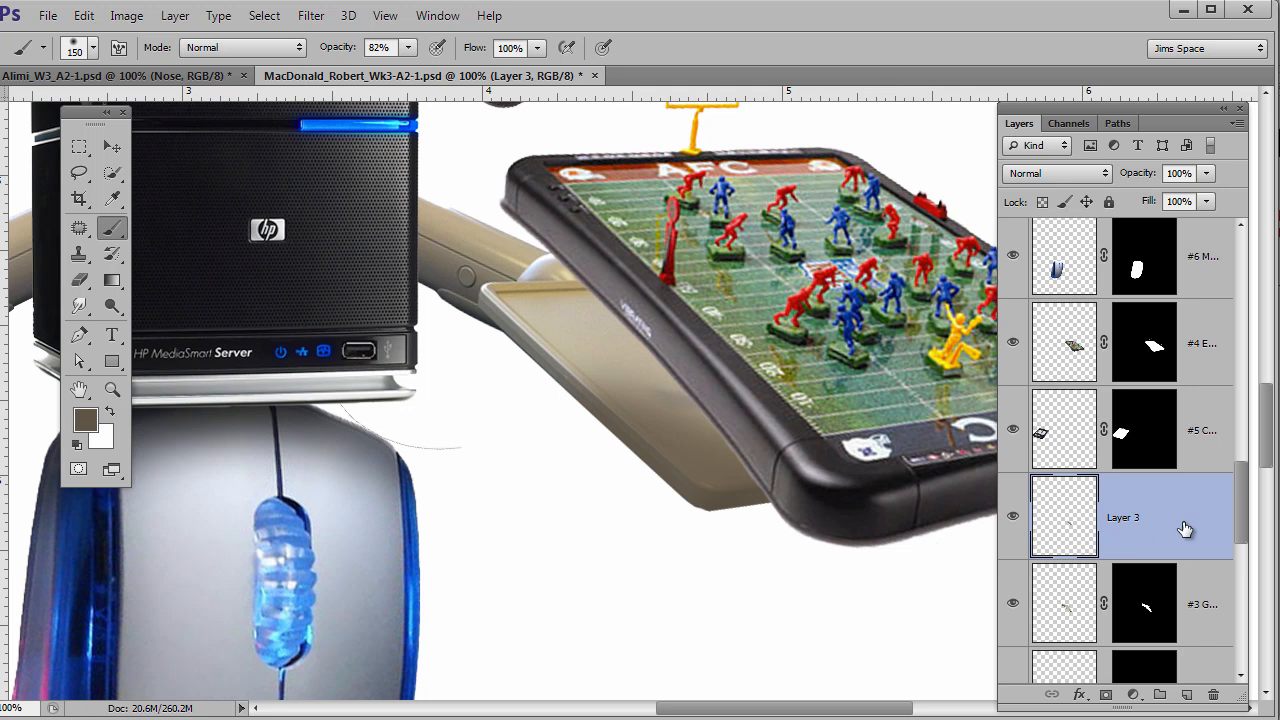
Set Layer 3's blending mode to Multiply, keeping its opacity at 100%.
click(1106, 178)
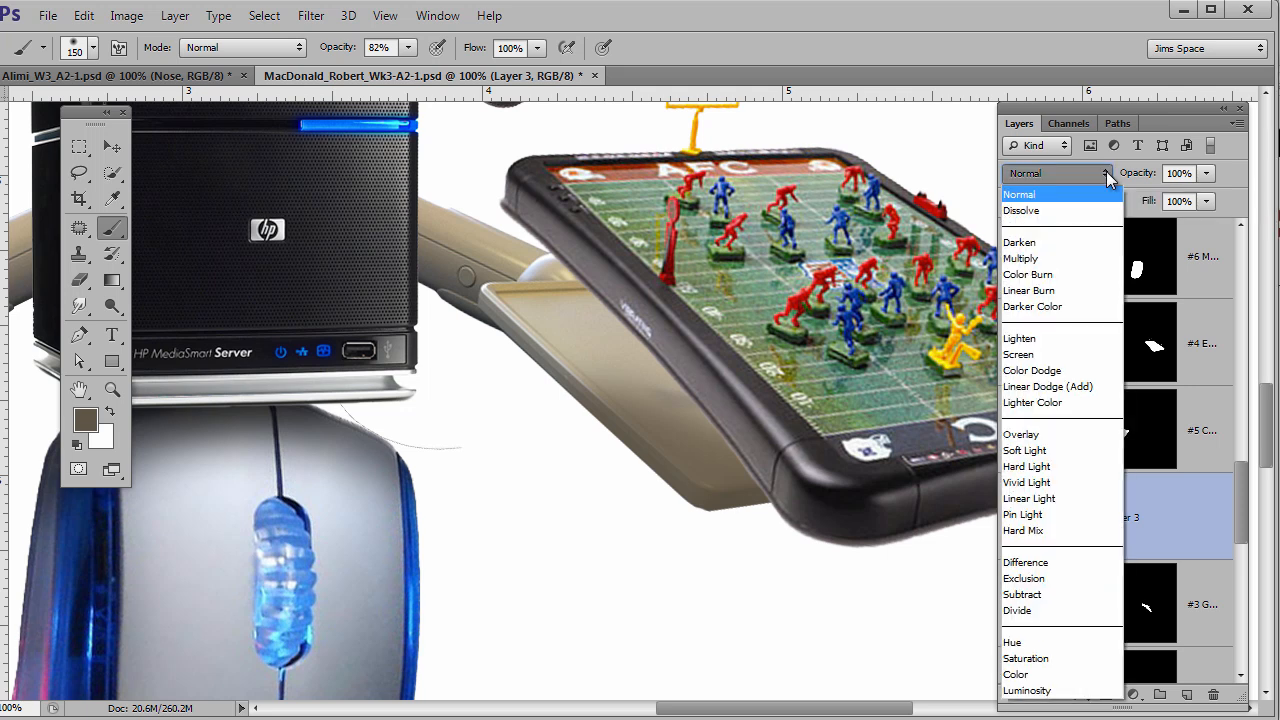
click(1059, 263)
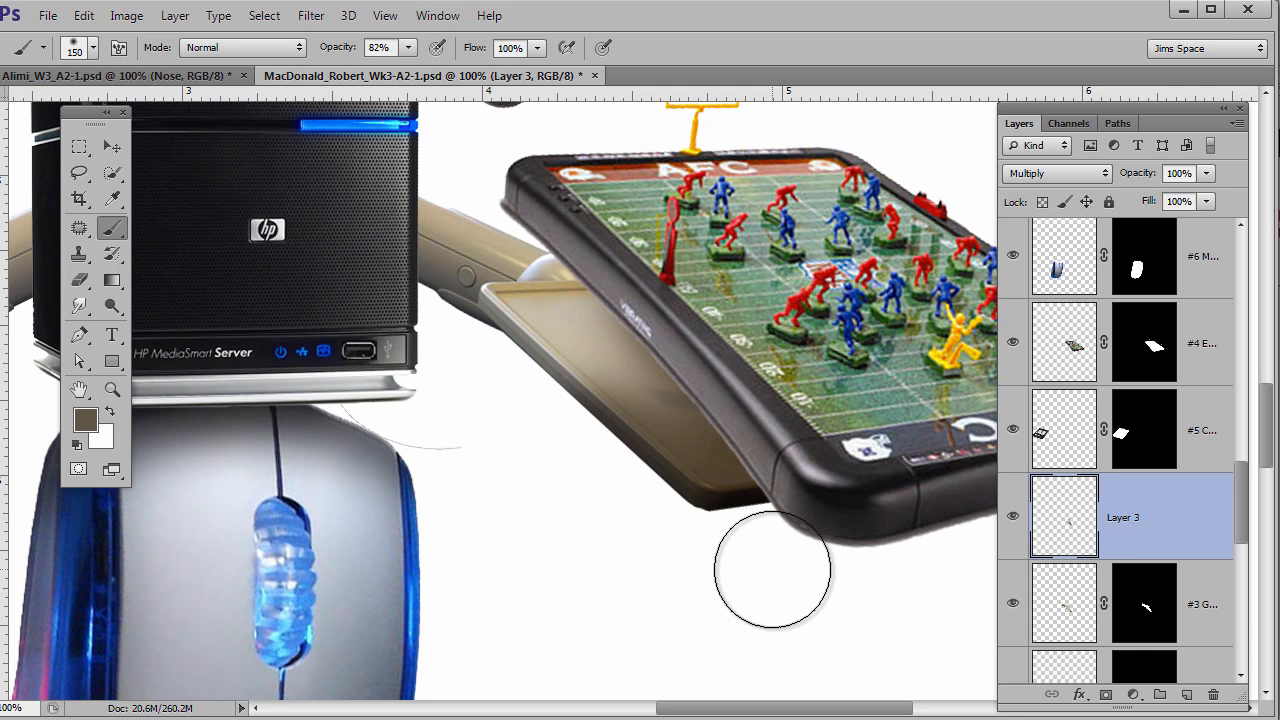
click(1206, 173)
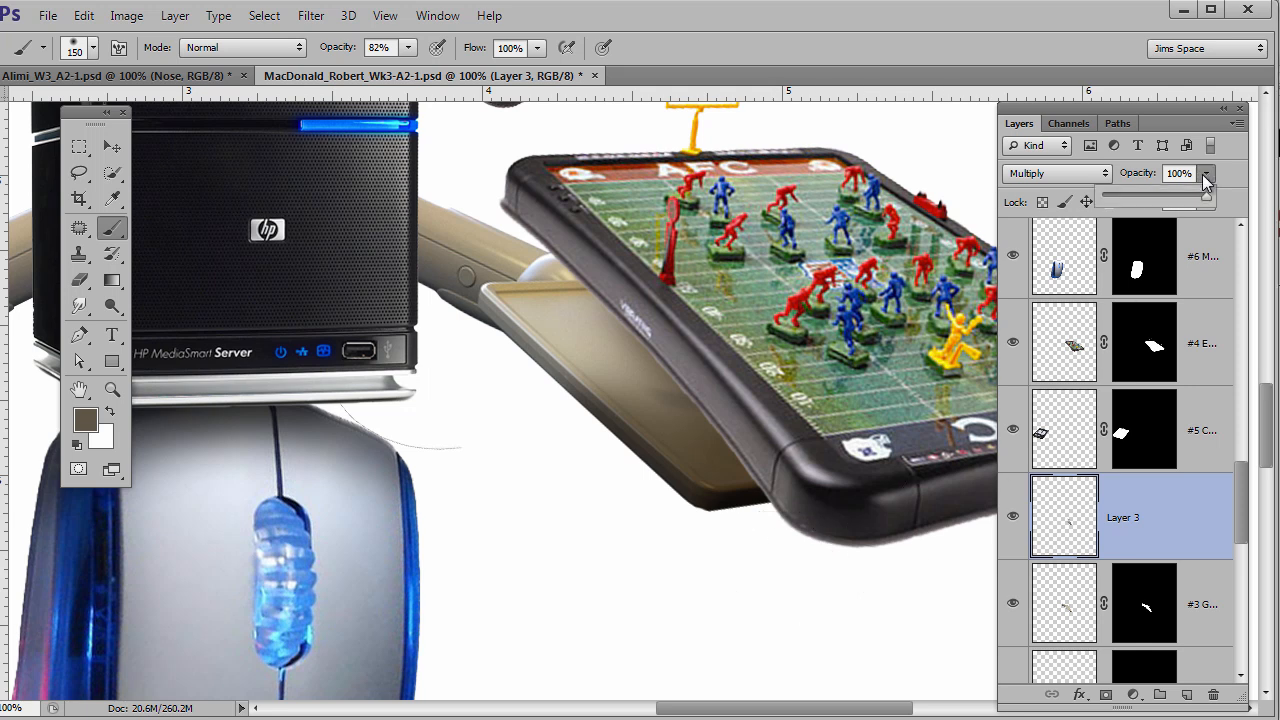
mouse_move(1206, 203)
mouse_down()
mouse_move(1184, 204)
mouse_move(1212, 204)
mouse_up()
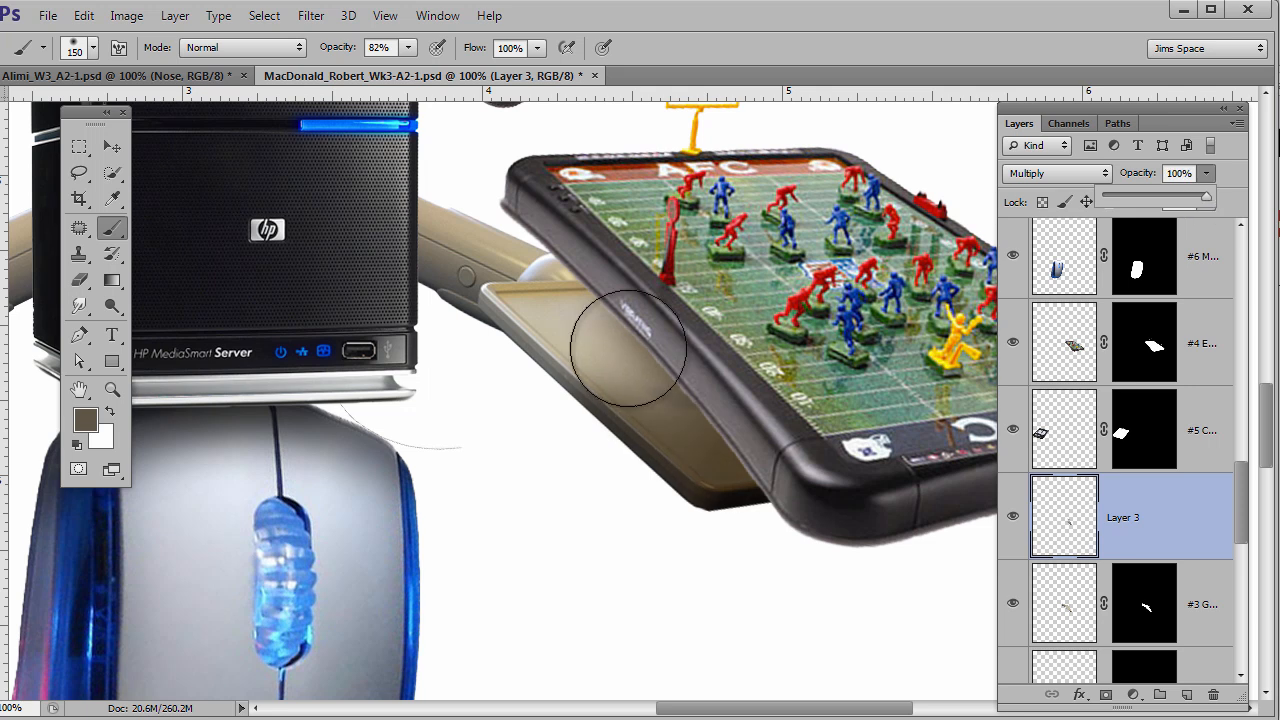
Set up the Eraser with a soft-edged 150-pixel brush tip.
click(84, 284)
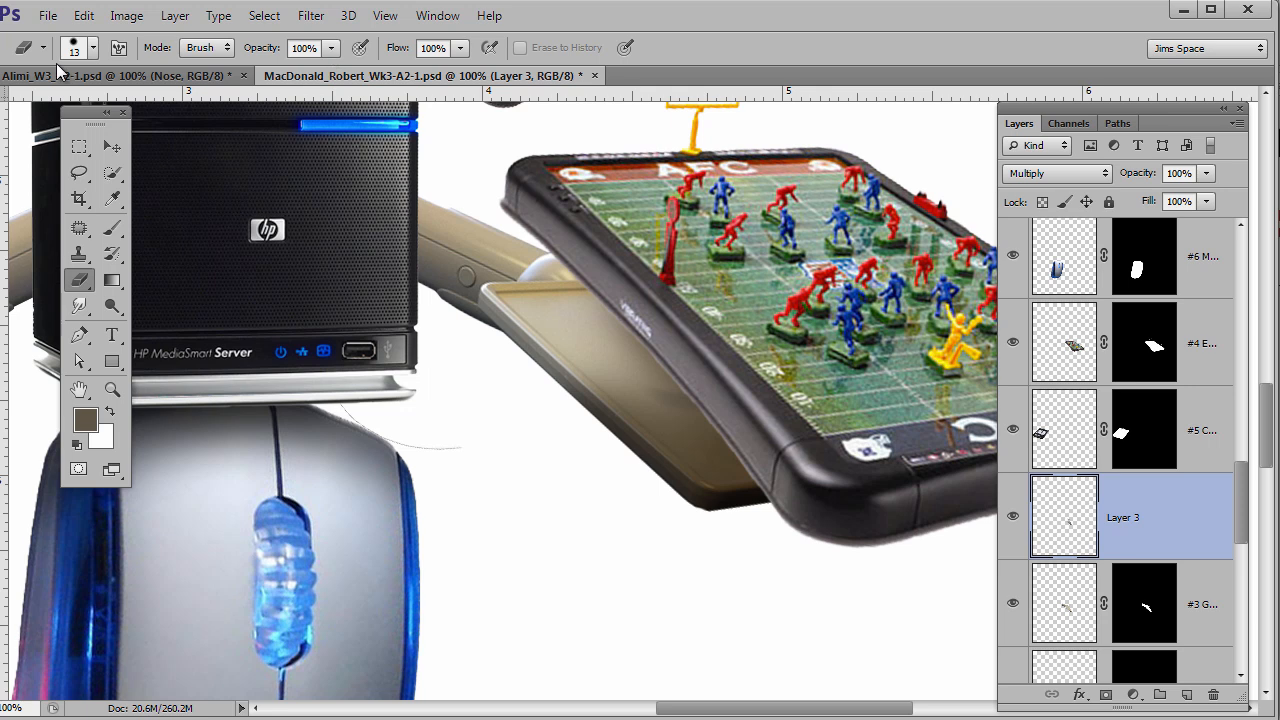
click(94, 48)
drag(72, 156, 8, 172)
click(725, 28)
key(bracketright)
key(bracketright)
key(bracketright)
key(bracketright)
key(bracketright)
key(bracketright)
key(bracketright)
key(bracketright)
key(bracketright)
key(bracketright)
key(bracketright)
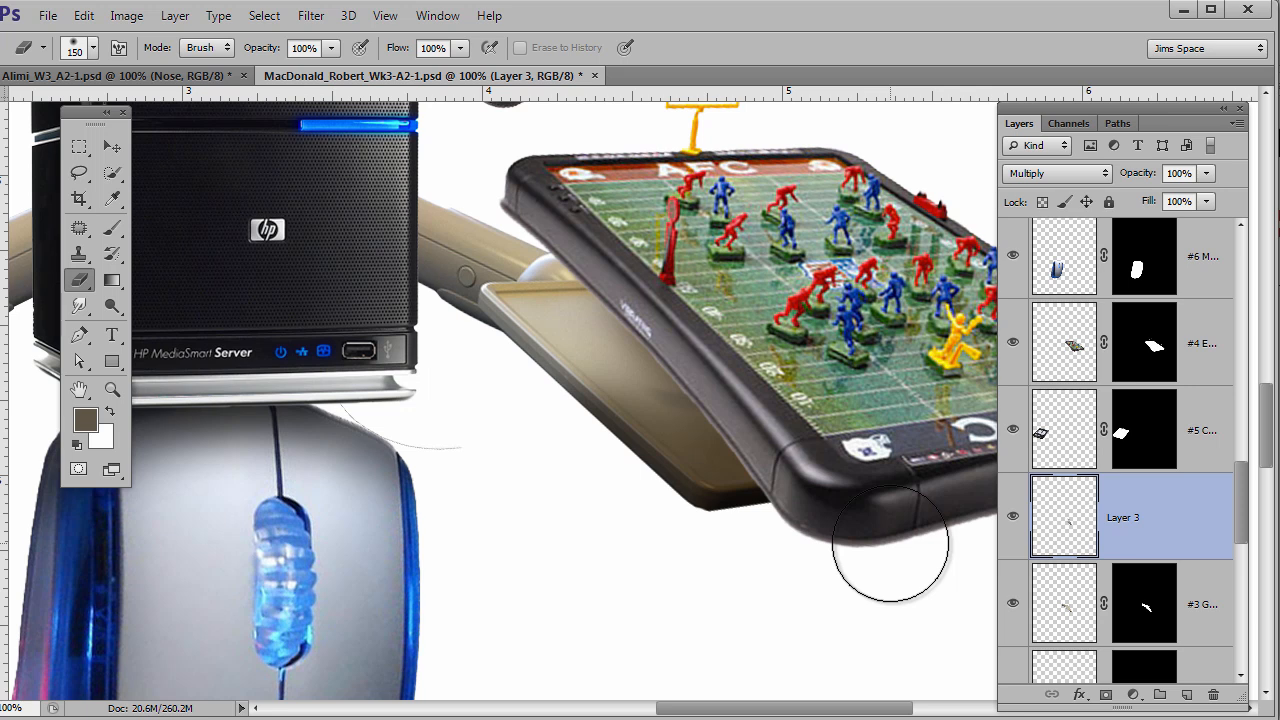
Compare the game table with the Layer 3 shadow hidden and shown, leaving it visible, and view the surrounding collage at 66.7%.
click(1013, 516)
click(1013, 516)
click(1013, 516)
click(1013, 516)
click(1013, 516)
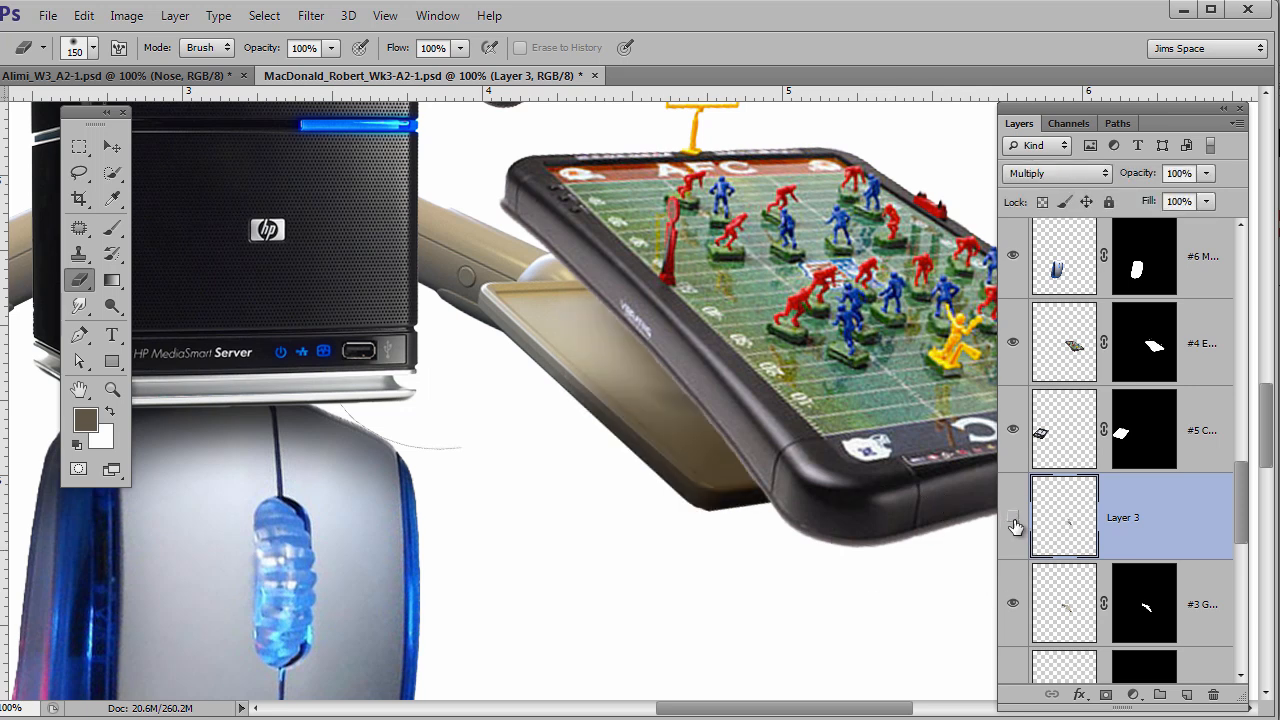
click(1013, 516)
scroll(680, 529, down, 4)
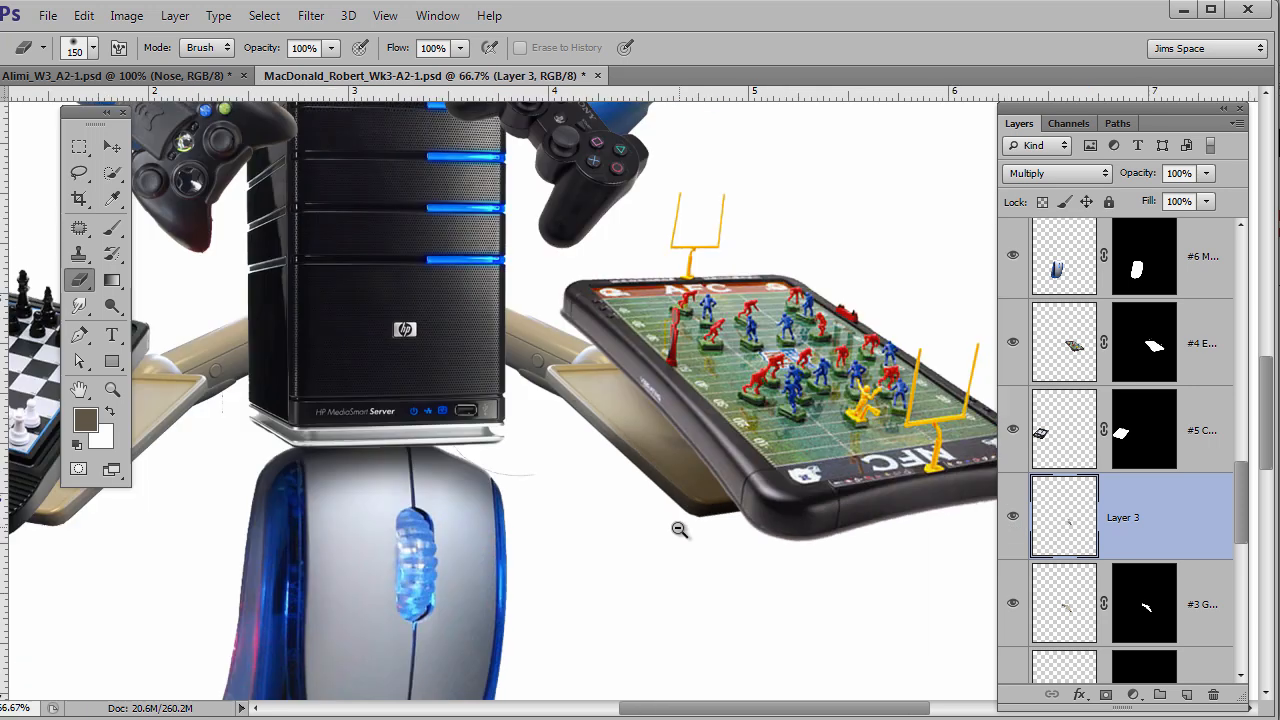